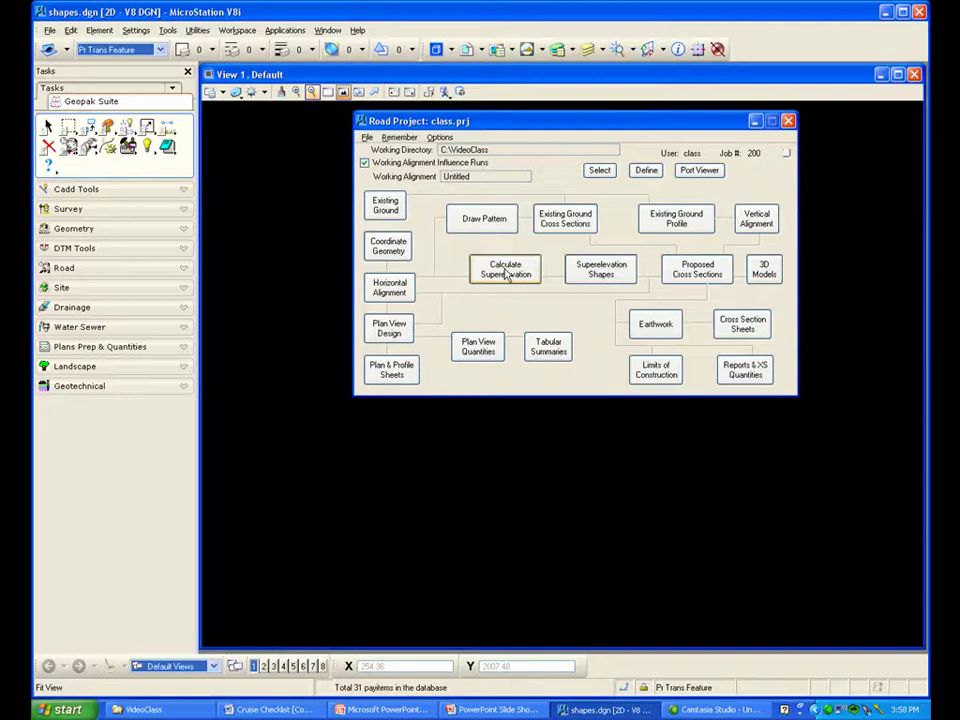
Open the superelevation calculation for the Untitled run and arrange its dialog clear of the Road Project and Element Selection windows
{"action": "left_click", "coordinate": [506, 272]}
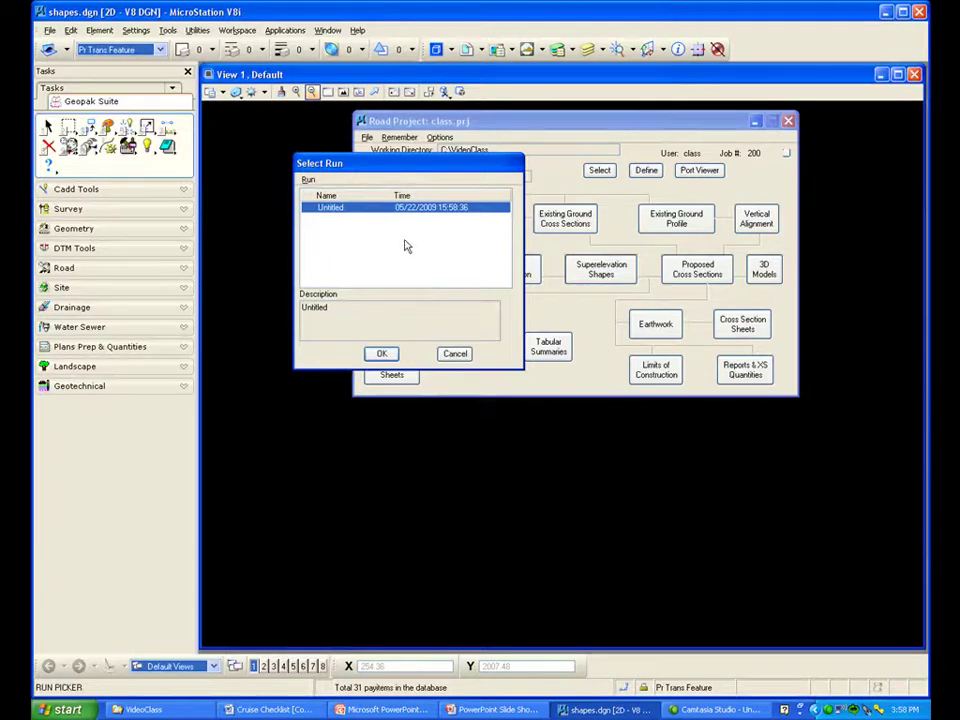
{"action": "left_click", "coordinate": [383, 354]}
{"action": "left_click", "coordinate": [381, 354]}
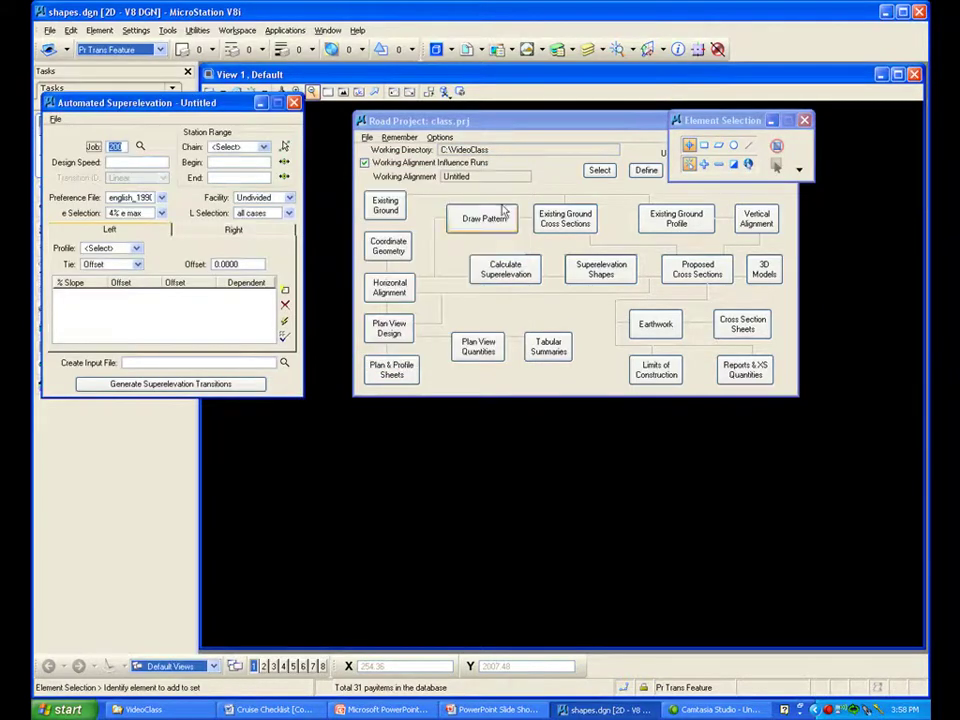
{"action": "left_click", "coordinate": [805, 122]}
{"action": "left_click_drag", "start_coordinate": [571, 118], "coordinate": [599, 632]}
{"action": "left_click_drag", "start_coordinate": [206, 103], "coordinate": [495, 160]}
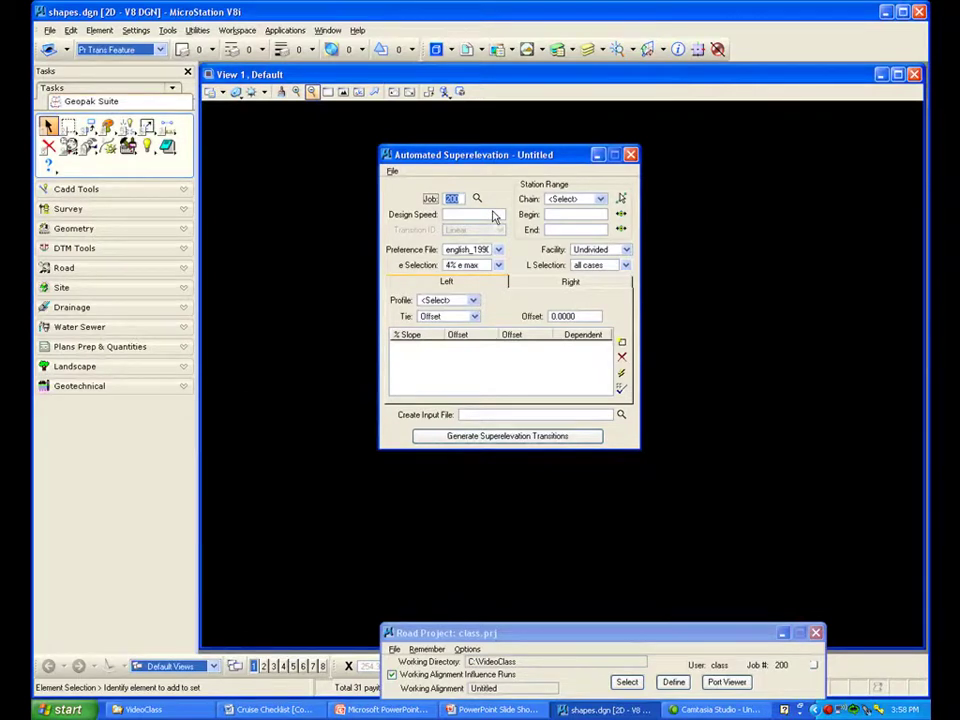
Choose chain MAINRD for the station range and set the design speed to 35
{"action": "left_click", "coordinate": [601, 200]}
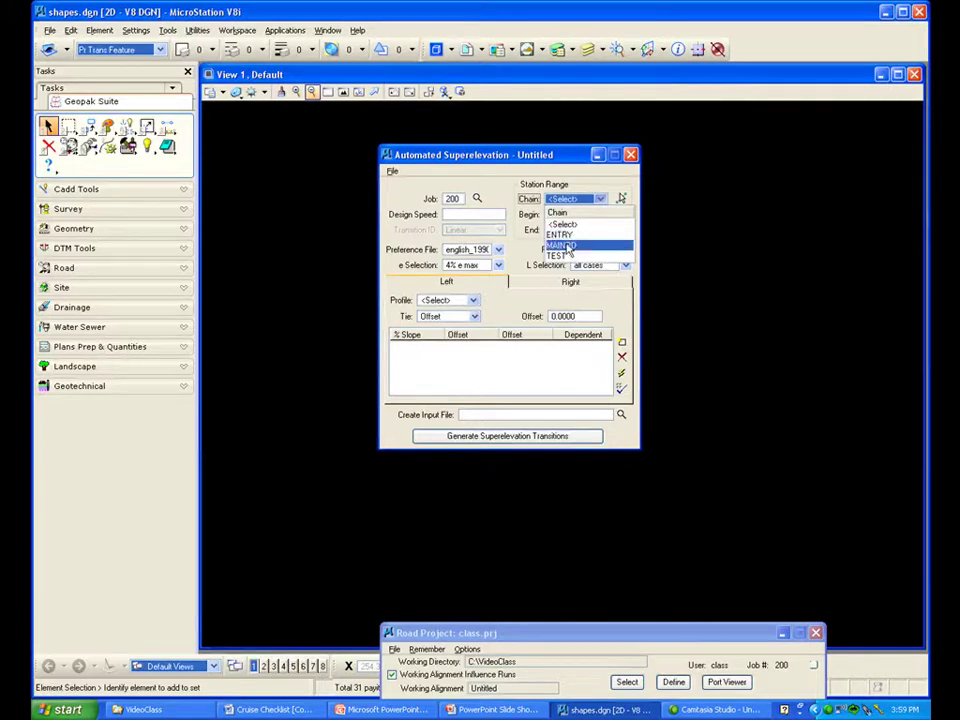
{"action": "left_click", "coordinate": [567, 246]}
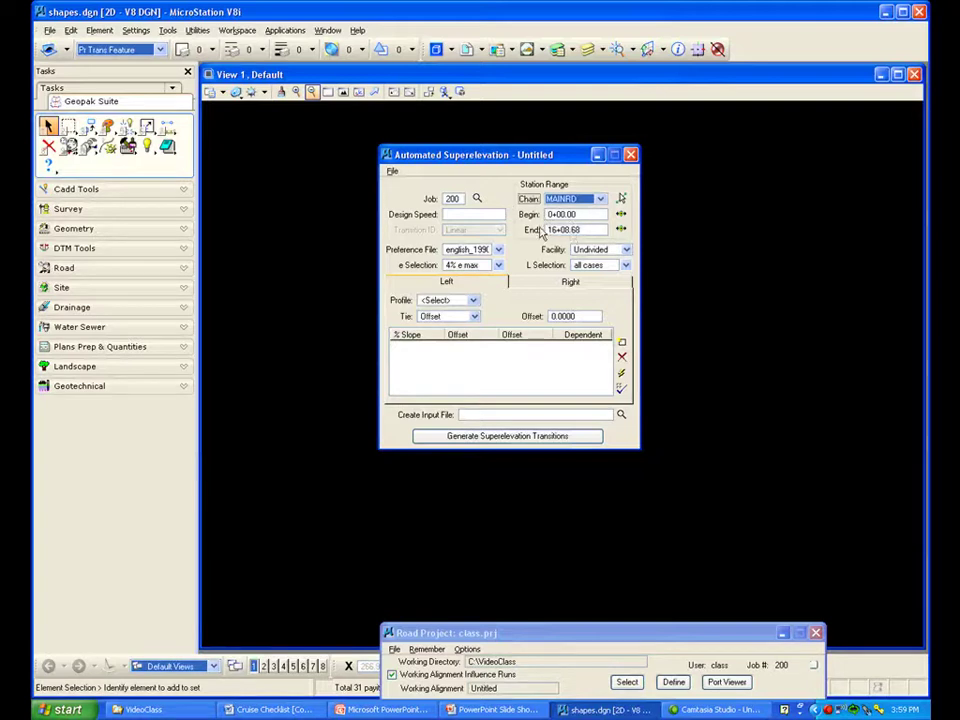
{"action": "left_click", "coordinate": [462, 215]}
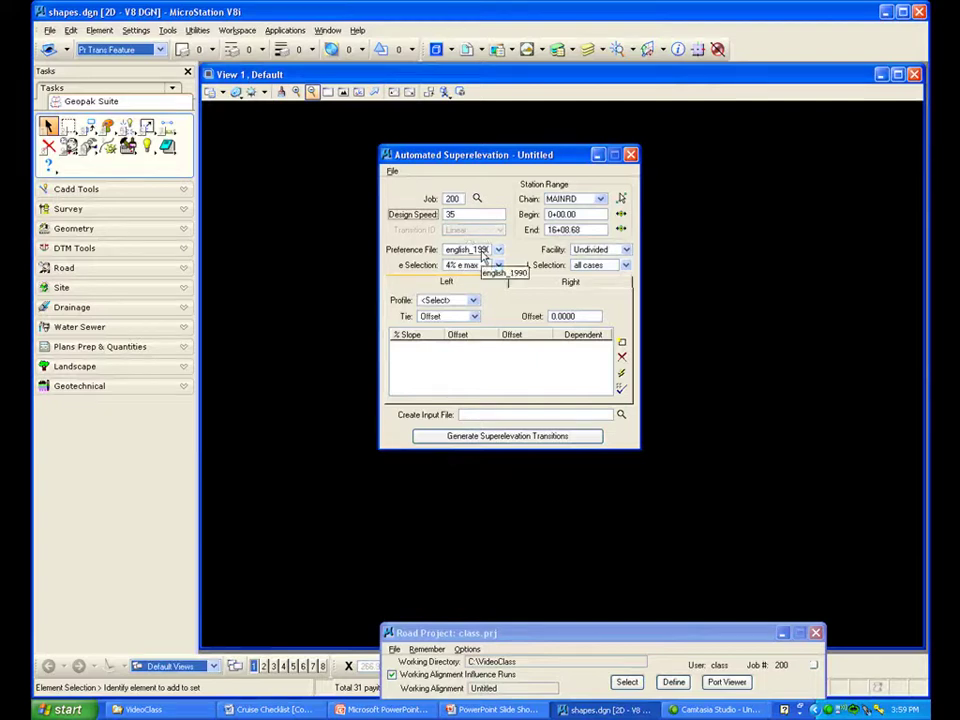
Review the superelevation file directories for the preference, e, length and autoshape input files
{"action": "left_click", "coordinate": [392, 172]}
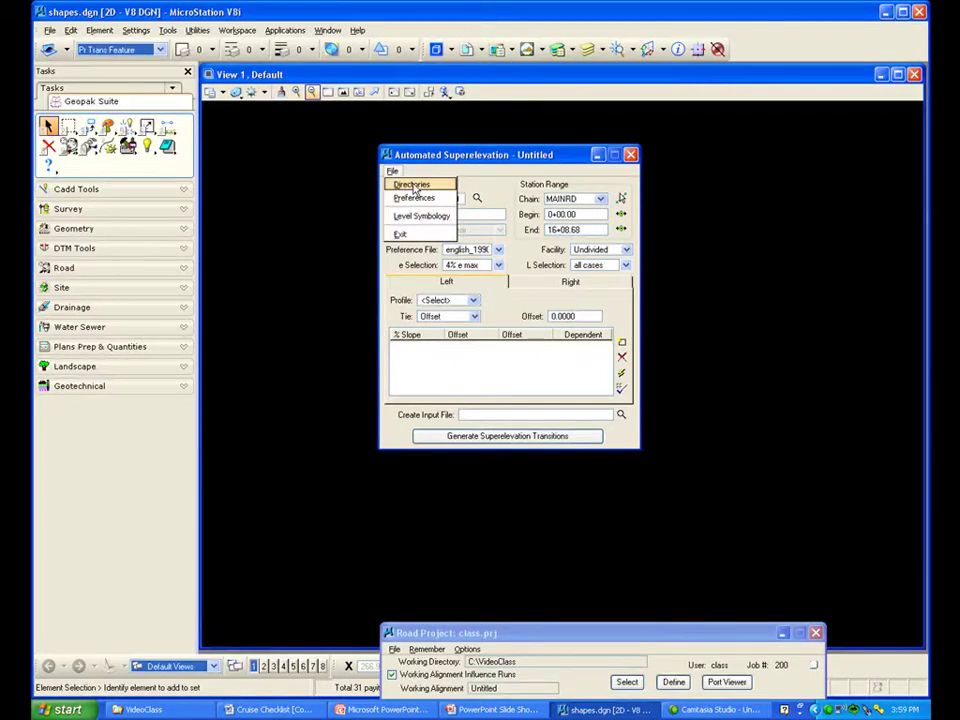
{"action": "left_click", "coordinate": [412, 186]}
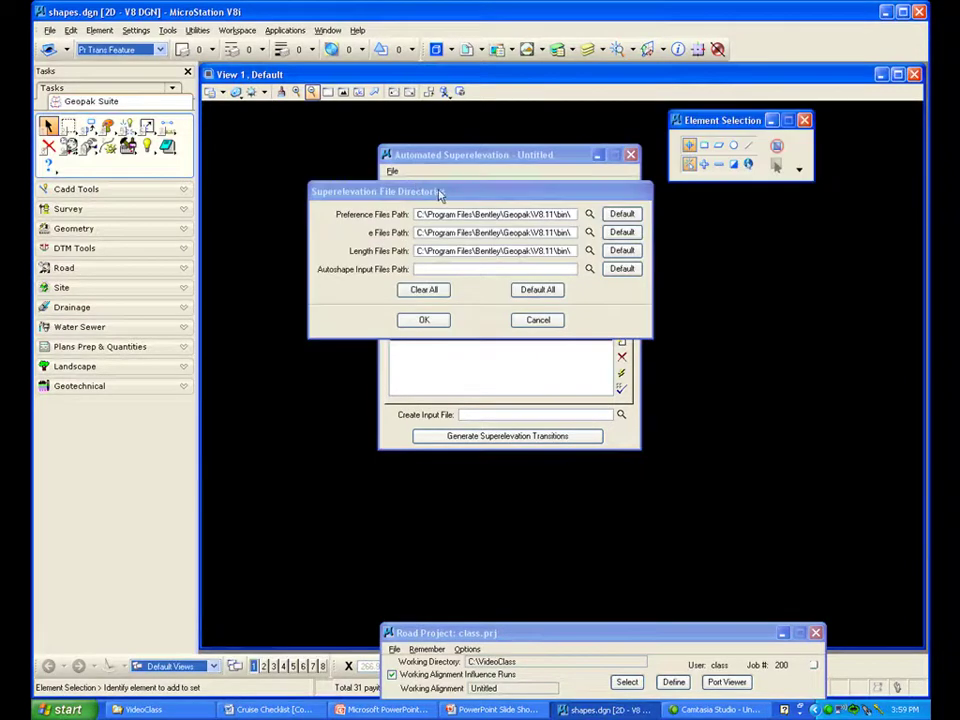
{"action": "left_click_drag", "start_coordinate": [448, 176], "coordinate": [443, 144]}
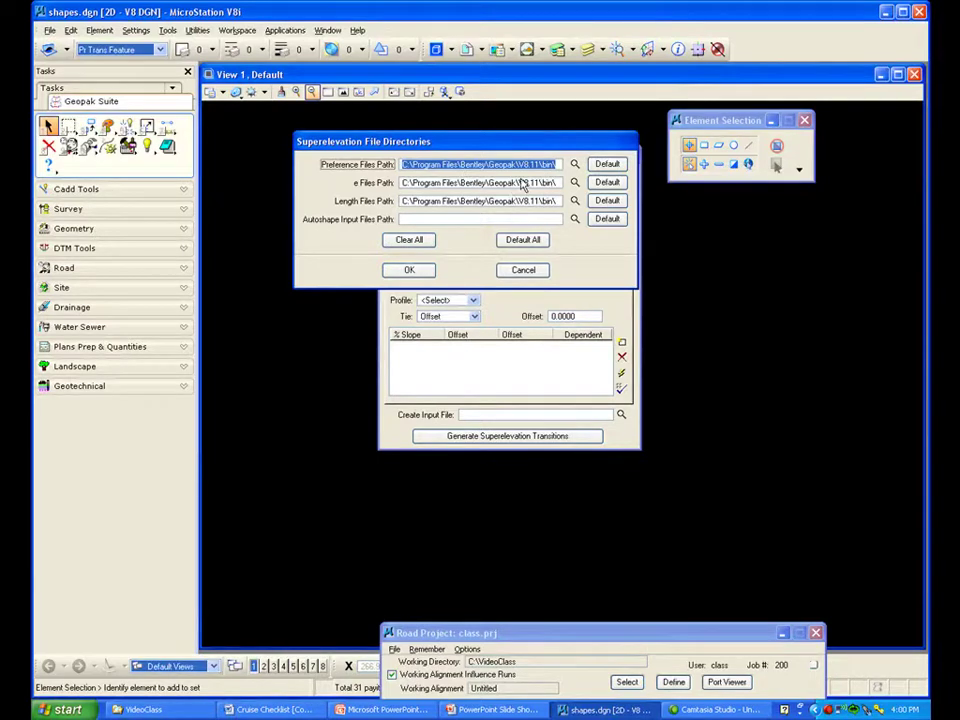
{"action": "left_click", "coordinate": [415, 270]}
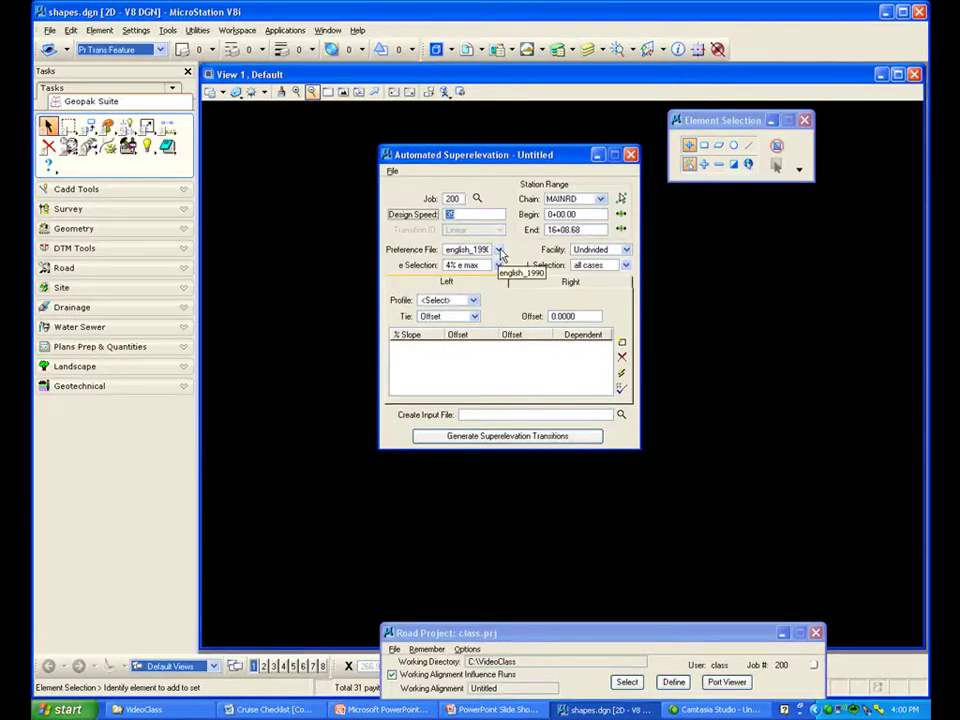
Select the english_2004 preference file and set the e selection to 6% e max
{"action": "left_click", "coordinate": [499, 251]}
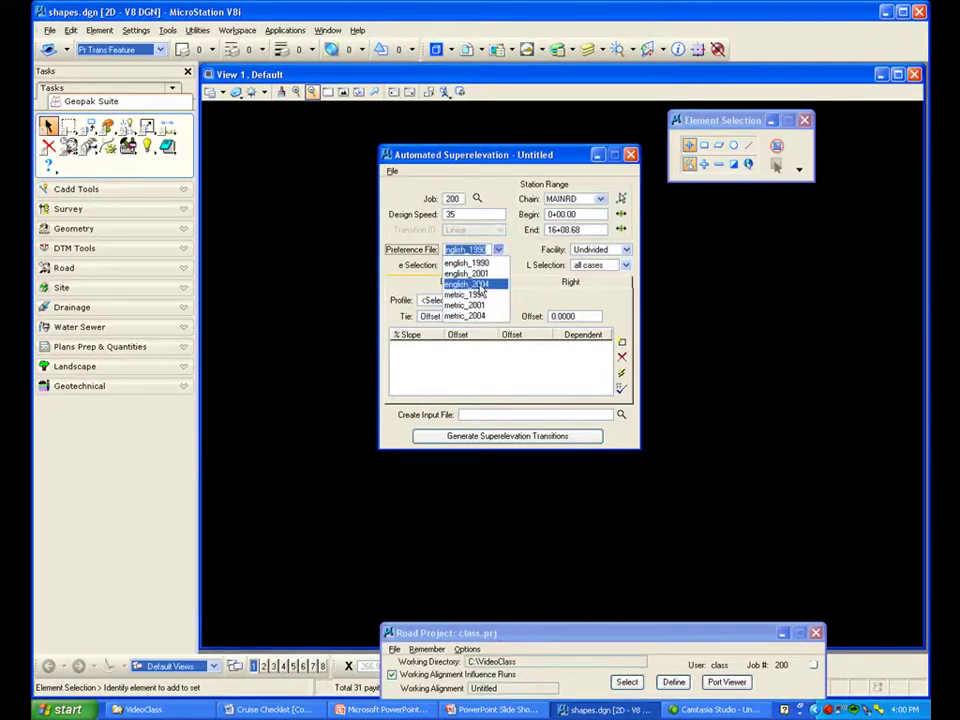
{"action": "left_click", "coordinate": [480, 285]}
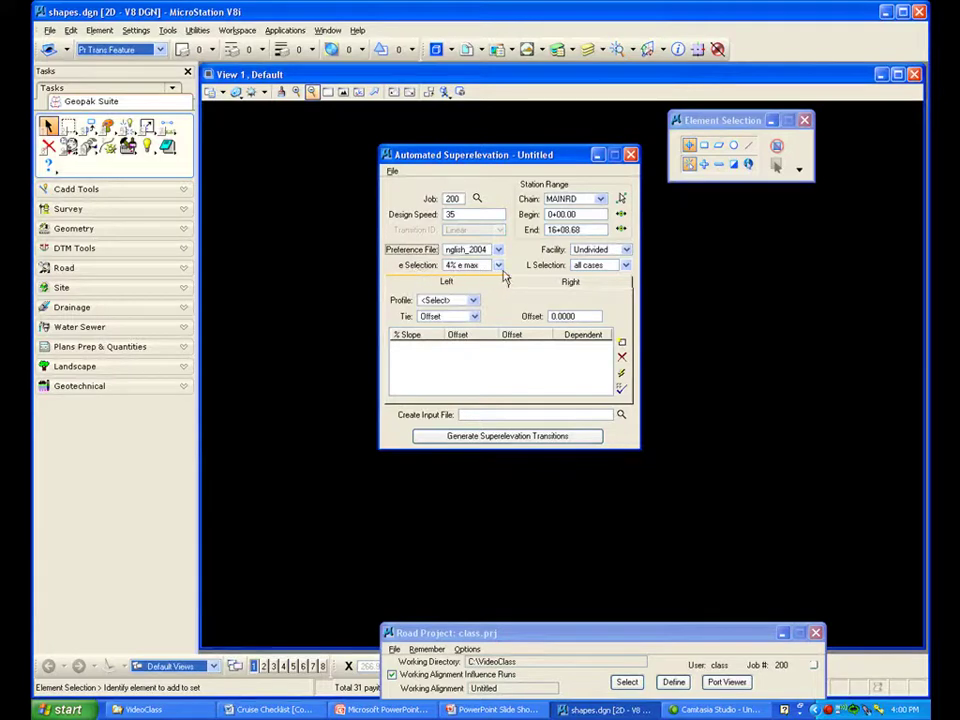
{"action": "left_click", "coordinate": [498, 268]}
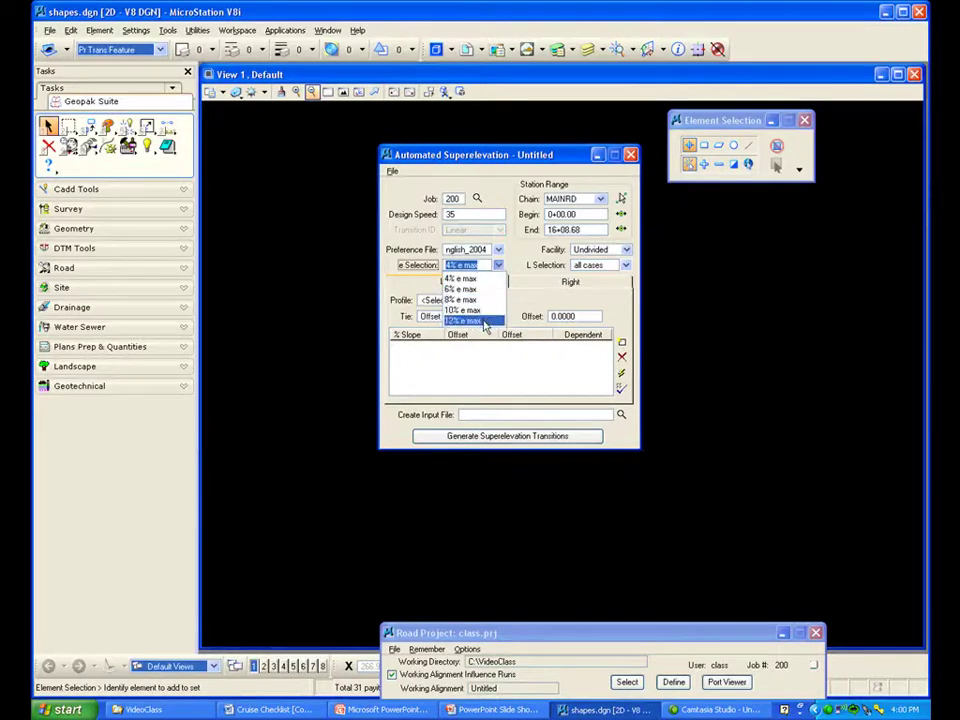
{"action": "left_click", "coordinate": [478, 289]}
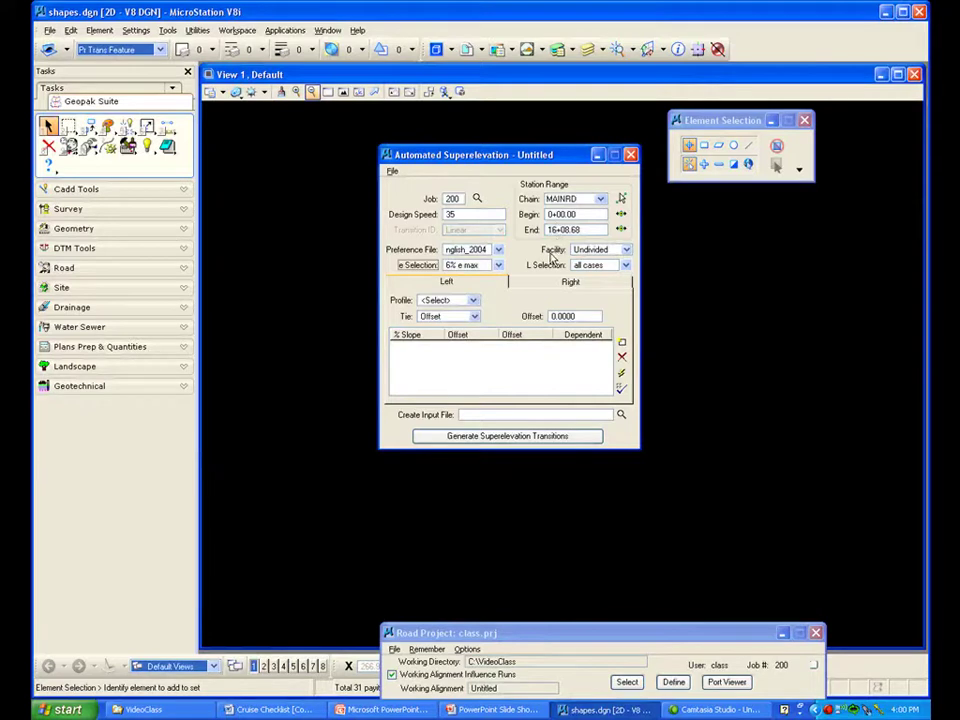
Set the facility to Undivided and the L selection to all cases
{"action": "left_click", "coordinate": [627, 251]}
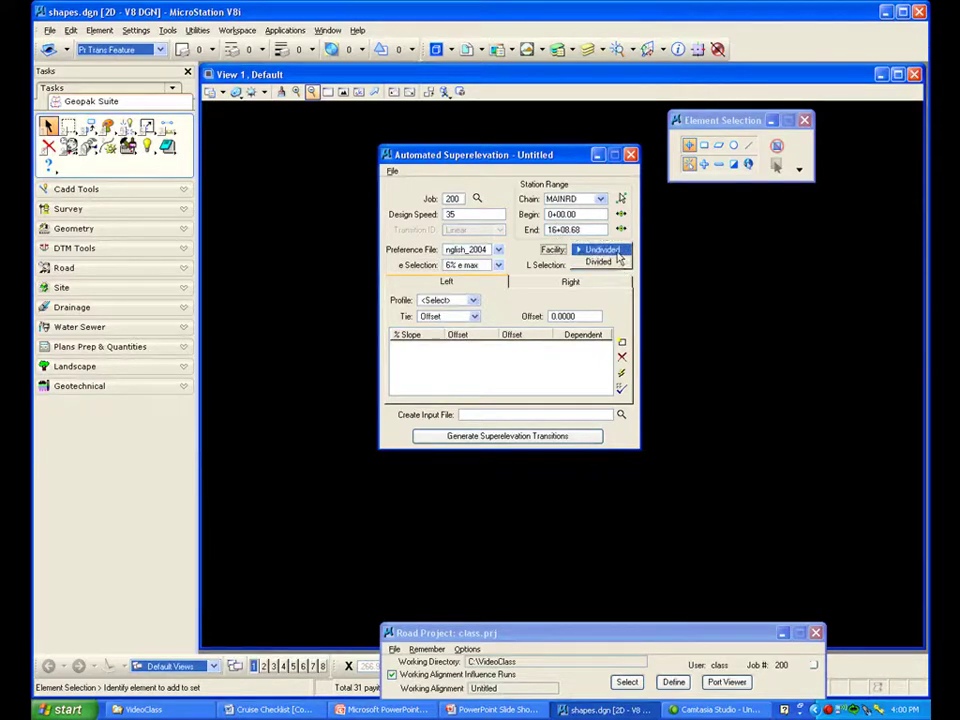
{"action": "left_click", "coordinate": [612, 250]}
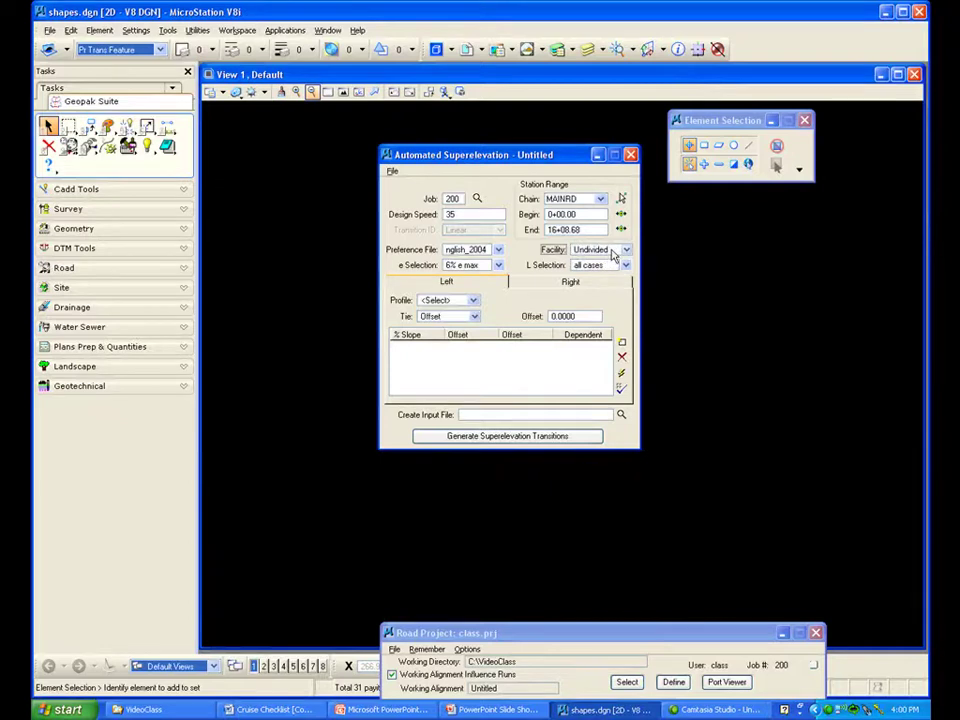
{"action": "left_click", "coordinate": [626, 265]}
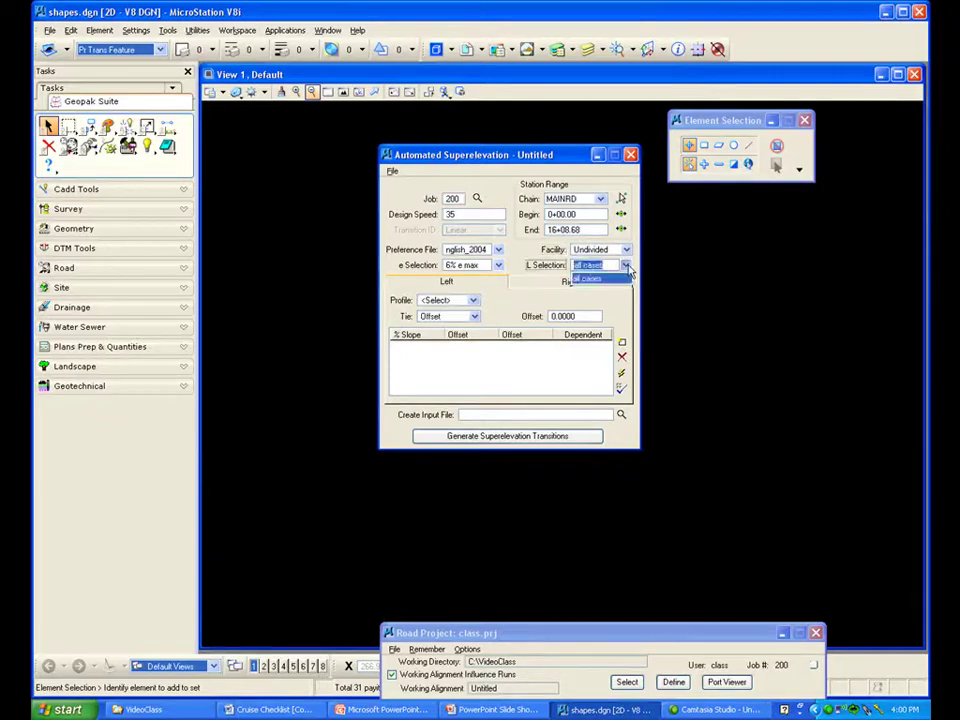
{"action": "left_click", "coordinate": [628, 270]}
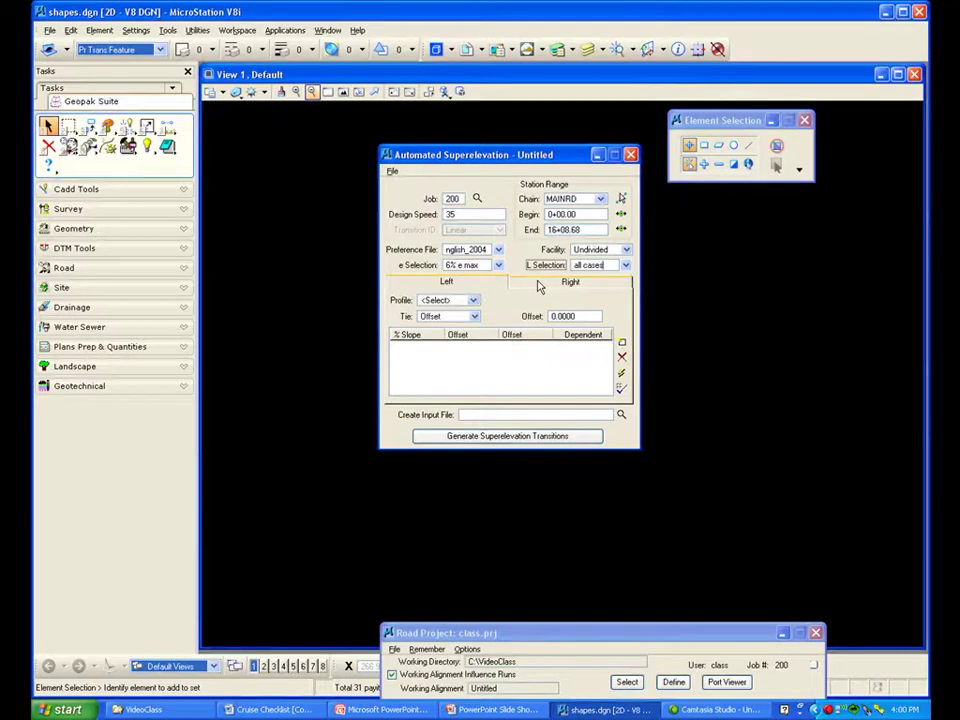
Assign profile DESPRO to the left side and bring up the right-side lane settings
{"action": "left_click", "coordinate": [474, 300]}
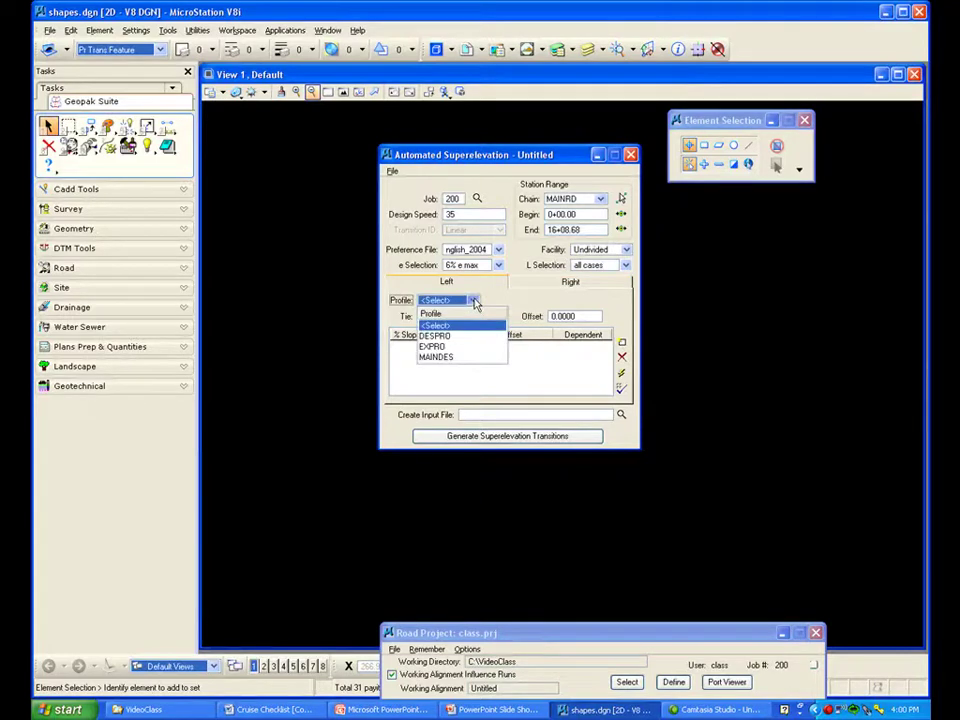
{"action": "left_click", "coordinate": [441, 338]}
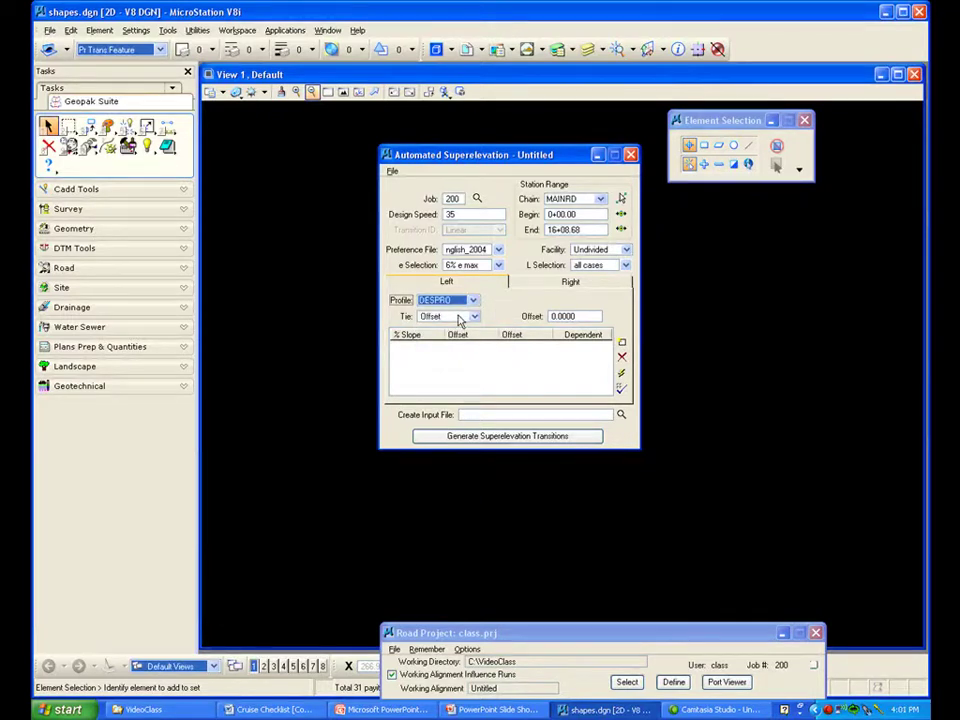
{"action": "left_click", "coordinate": [532, 286]}
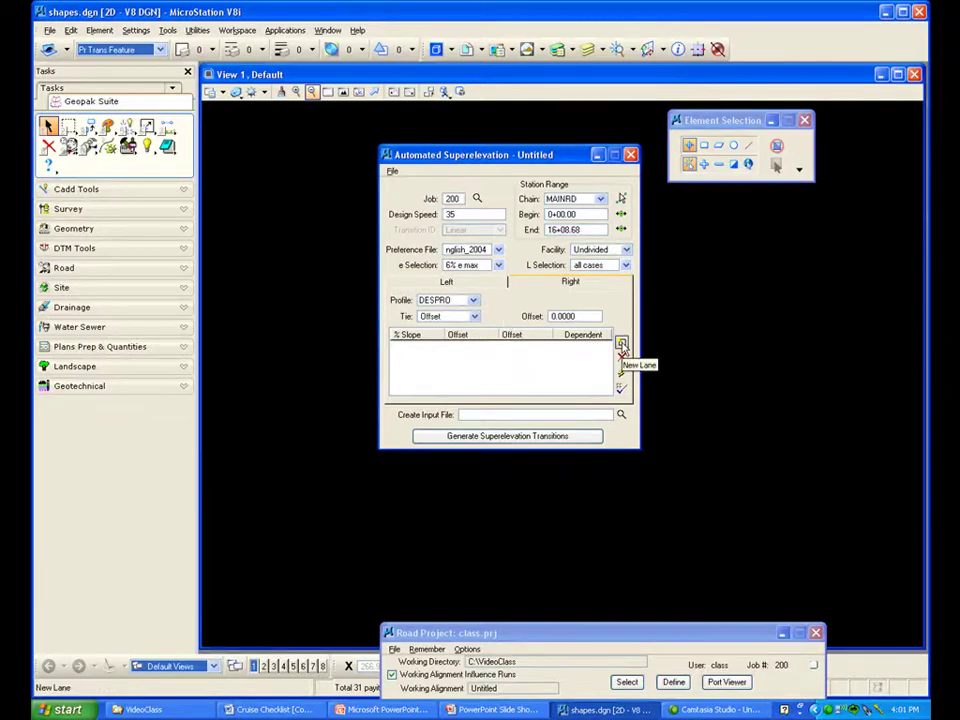
Add a trial lane on the right side, clear its Dependent option and delete the lane
{"action": "left_click", "coordinate": [621, 344]}
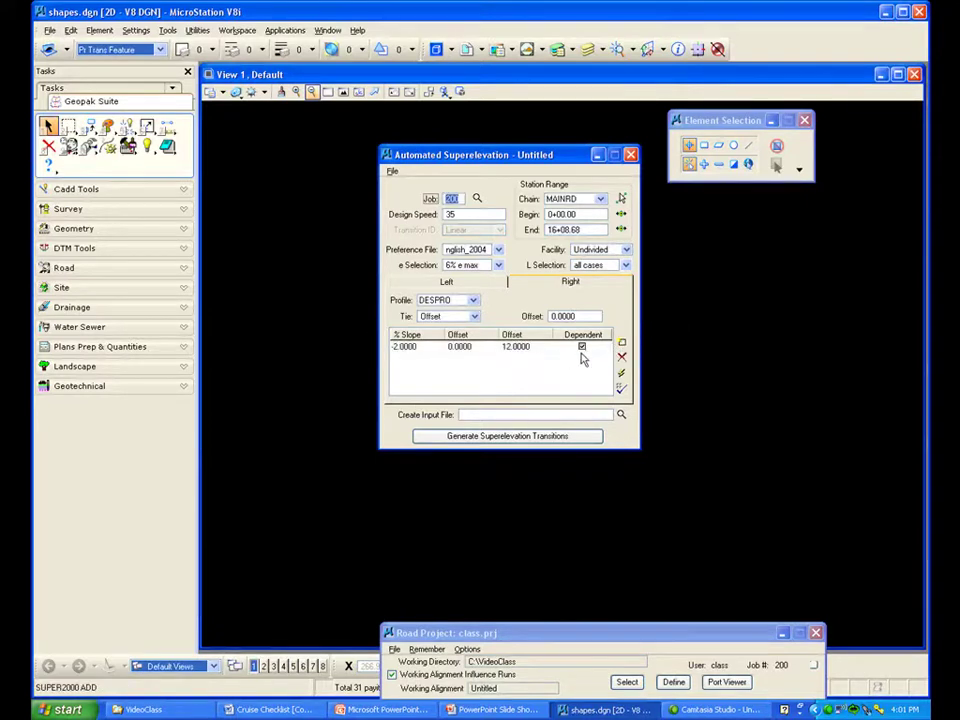
{"action": "left_click", "coordinate": [581, 346]}
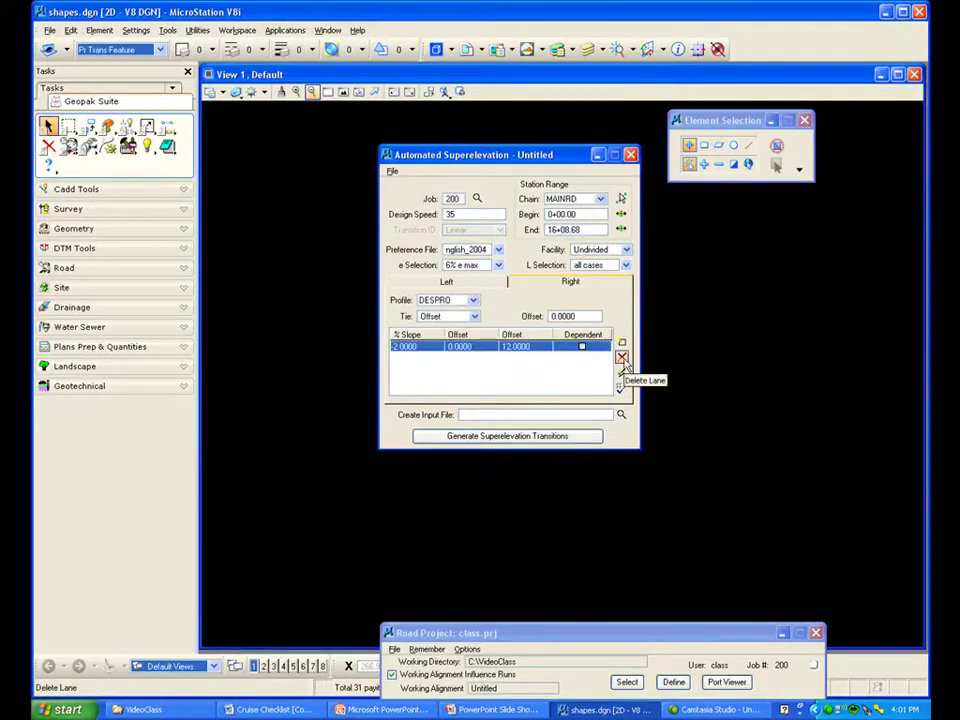
{"action": "left_click", "coordinate": [621, 358]}
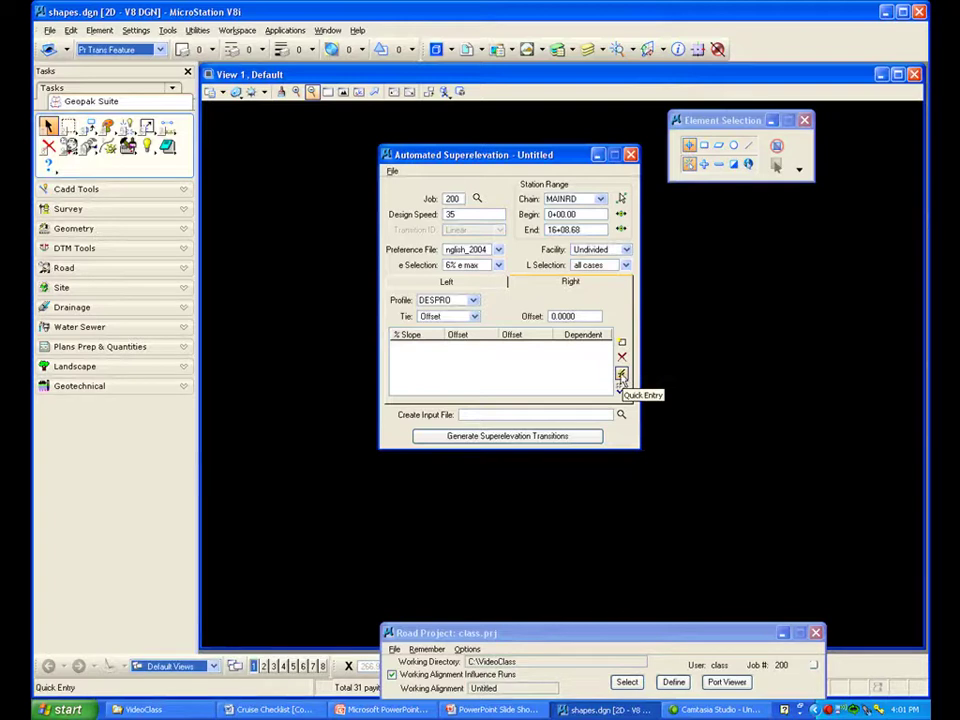
Generate the roadway lanes with Quick Entry, using a total of 4 lanes
{"action": "left_click", "coordinate": [621, 375]}
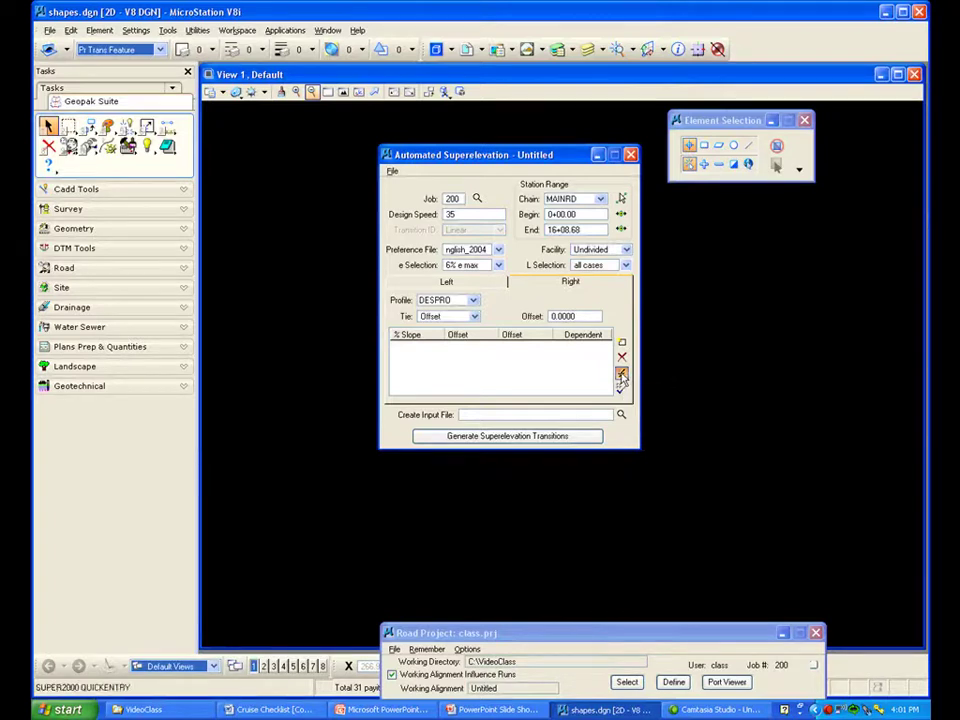
{"action": "left_click_drag", "start_coordinate": [515, 199], "coordinate": [783, 237]}
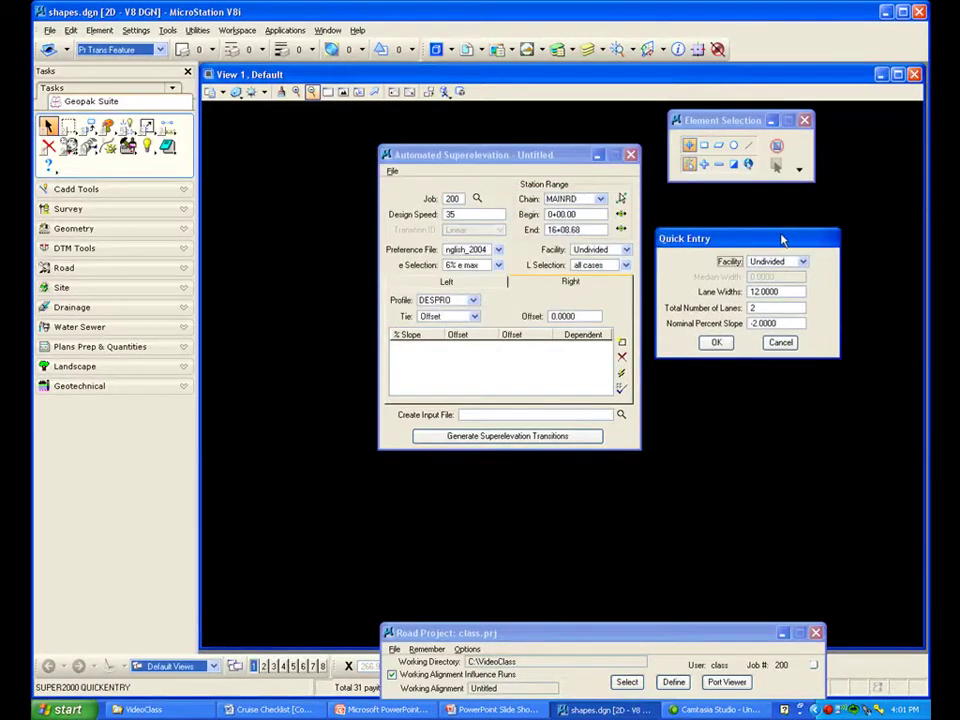
{"action": "double_click", "coordinate": [765, 307]}
{"action": "type", "text": "4"}
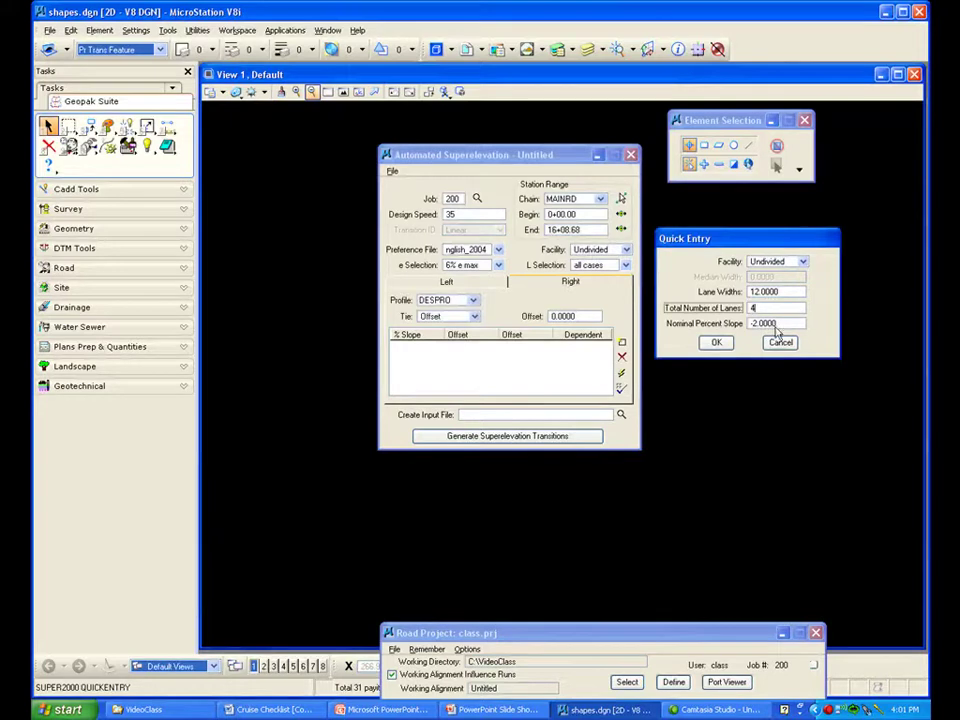
{"action": "left_click", "coordinate": [716, 343]}
{"action": "left_click", "coordinate": [716, 343]}
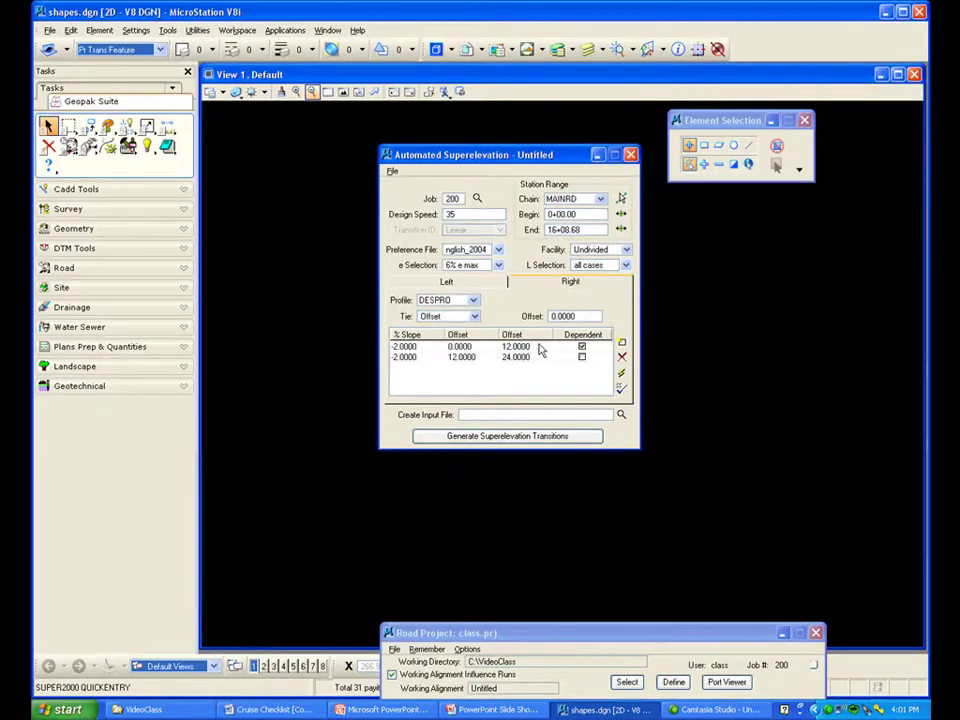
Check the generated lane offsets, slopes and Dependent settings for the left and right sides
{"action": "left_click", "coordinate": [484, 284]}
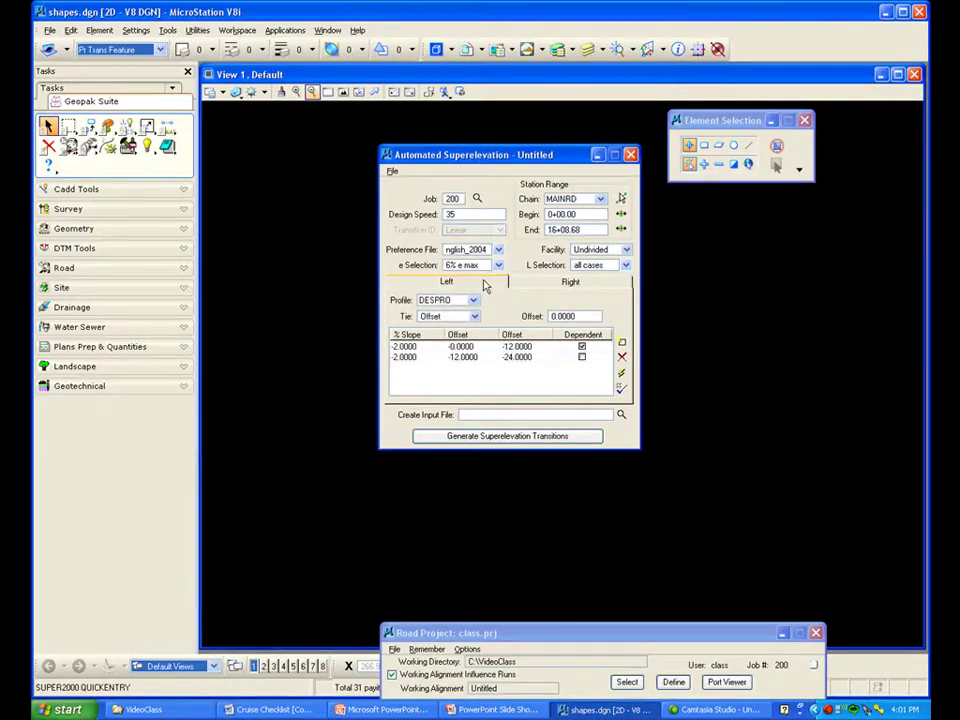
{"action": "left_click", "coordinate": [527, 289]}
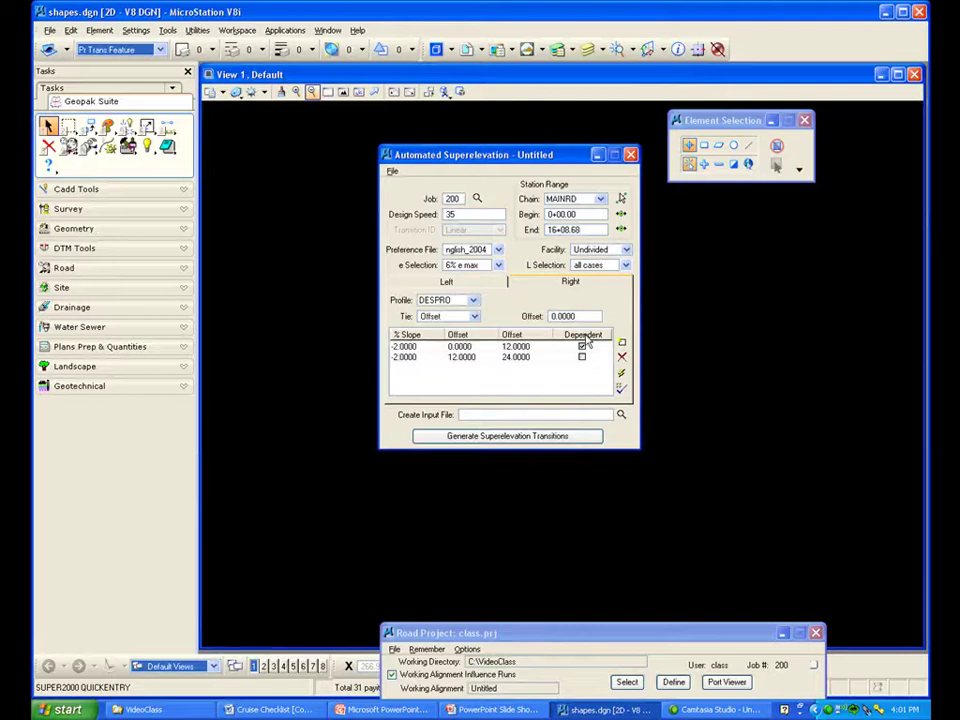
{"action": "left_click", "coordinate": [581, 347]}
{"action": "left_click_drag", "start_coordinate": [571, 161], "coordinate": [557, 158]}
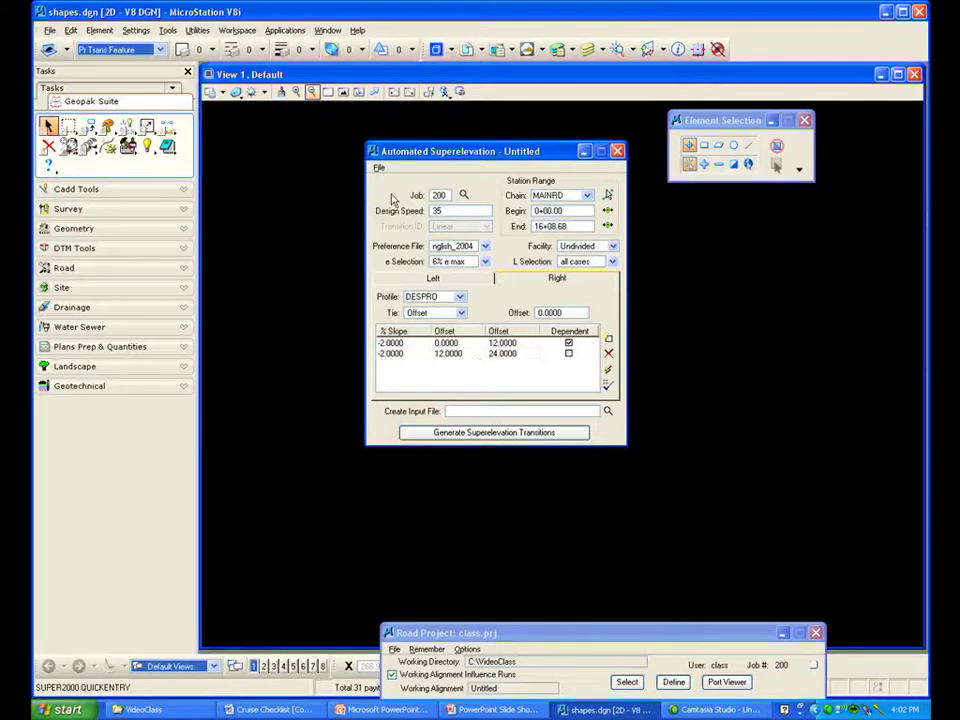
Open the superelevation preferences and review the e, runoff length, tangent runout and adjust factor settings
{"action": "left_click", "coordinate": [379, 168]}
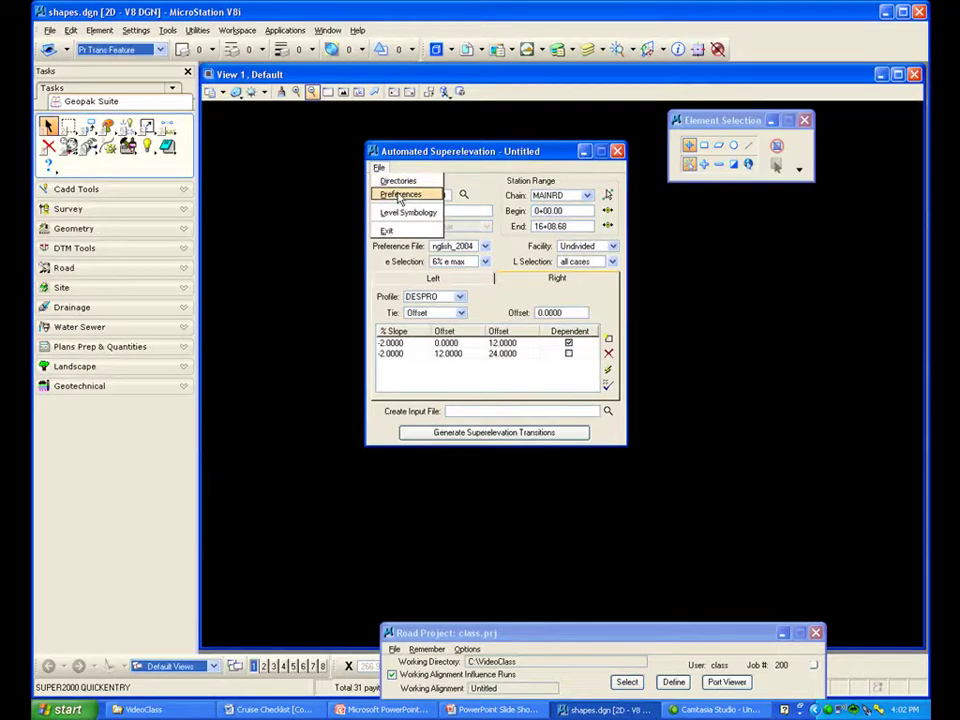
{"action": "left_click", "coordinate": [398, 195]}
{"action": "left_click_drag", "start_coordinate": [300, 141], "coordinate": [591, 183]}
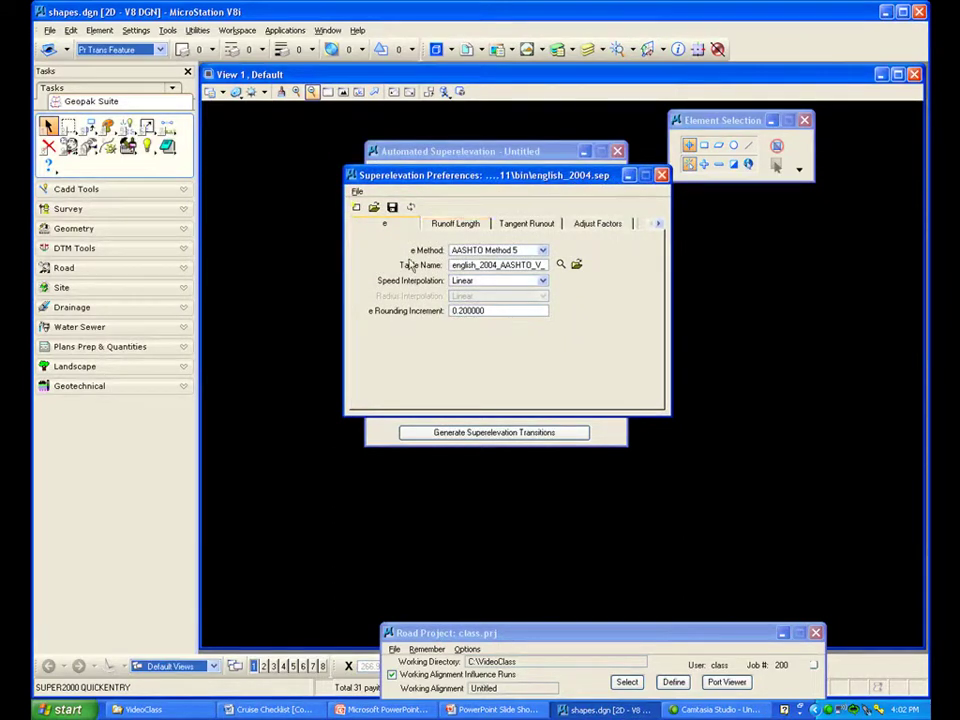
{"action": "left_click", "coordinate": [459, 226]}
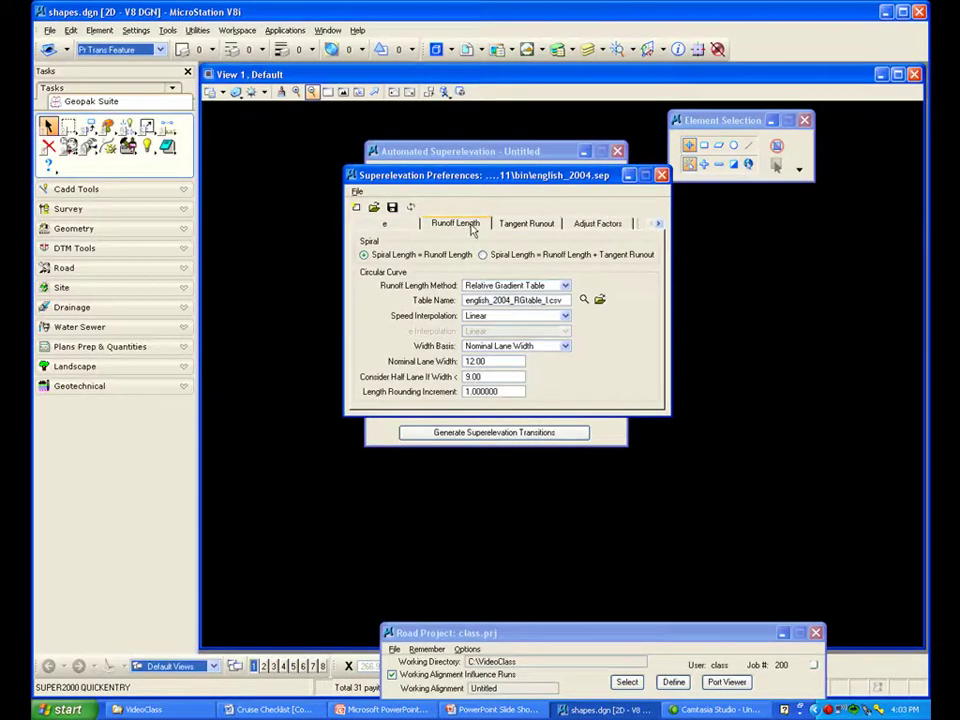
{"action": "left_click", "coordinate": [520, 228]}
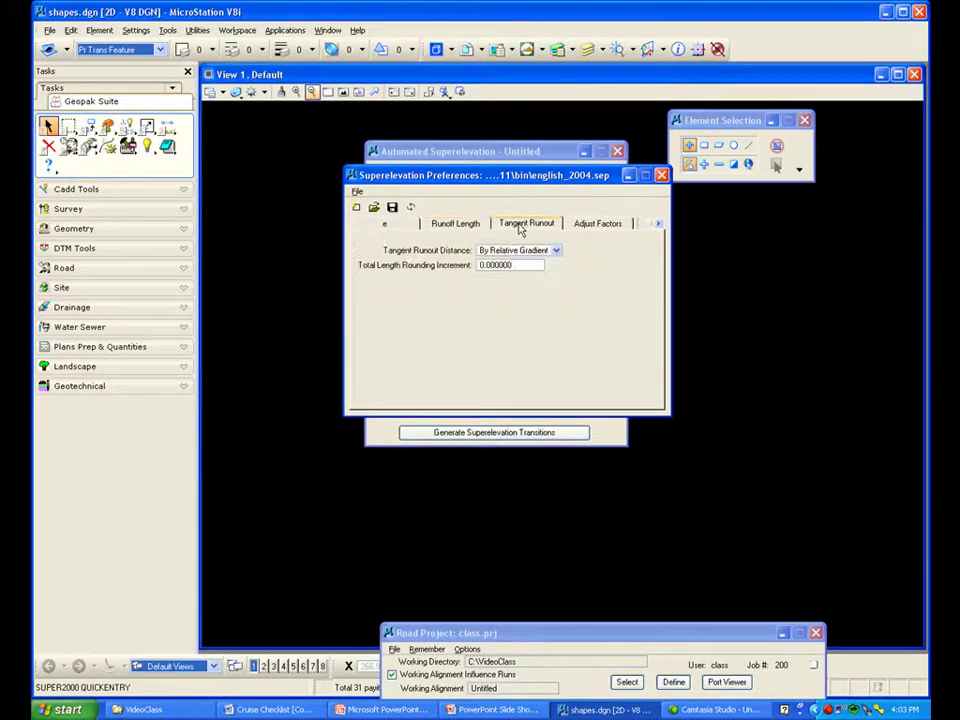
{"action": "left_click", "coordinate": [594, 226]}
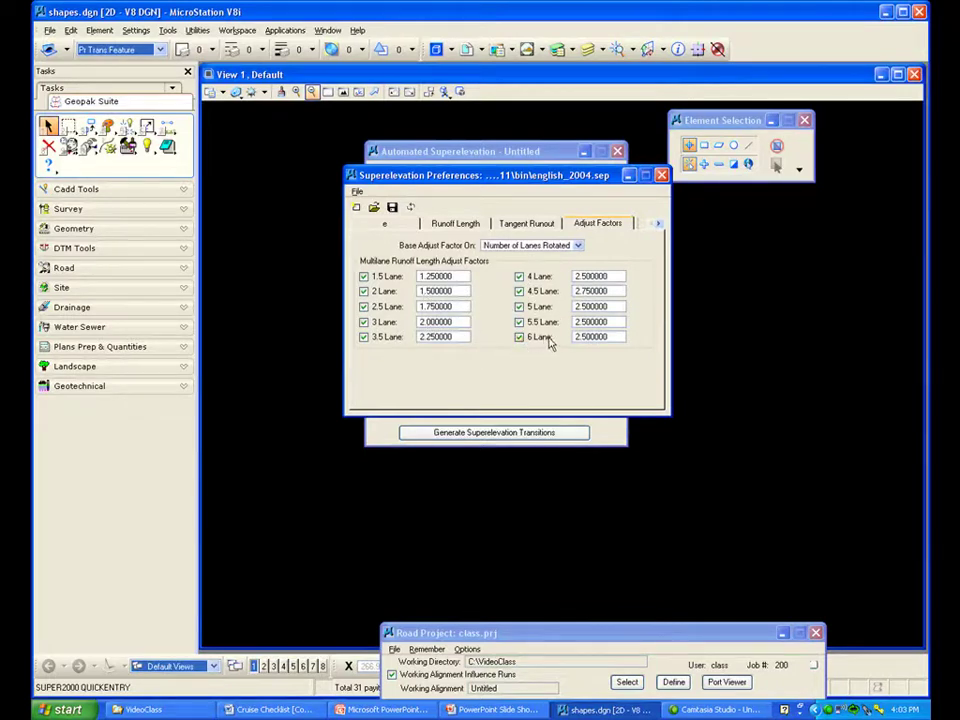
{"action": "left_click", "coordinate": [659, 224]}
{"action": "left_click", "coordinate": [659, 224]}
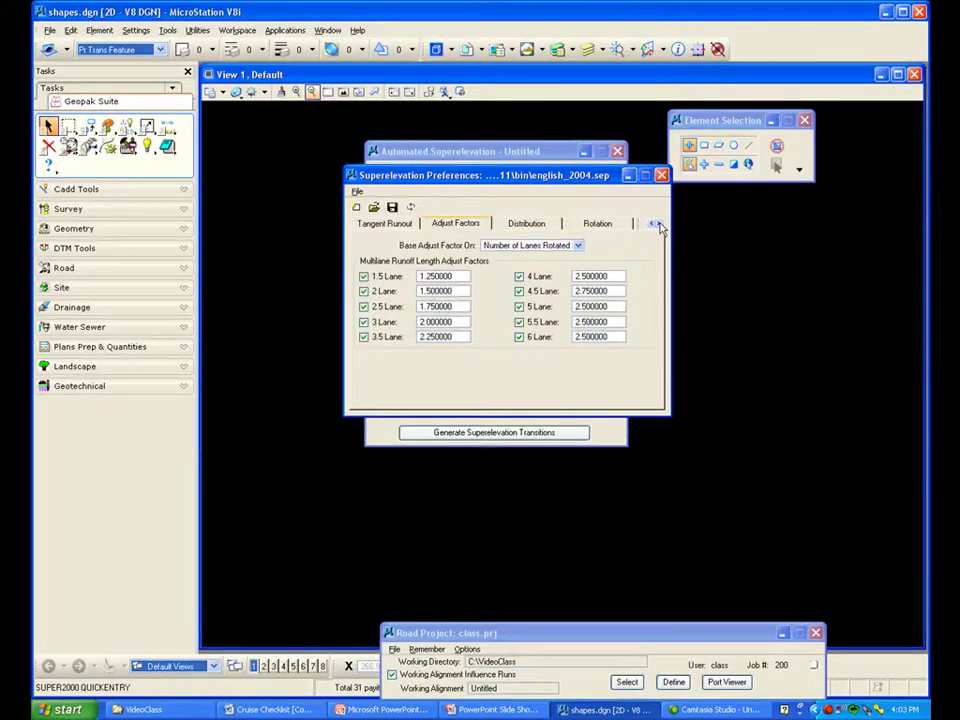
Review the distribution preferences, including the undivided roadway's Distribute Over choices, and the rotation preferences
{"action": "left_click", "coordinate": [522, 228]}
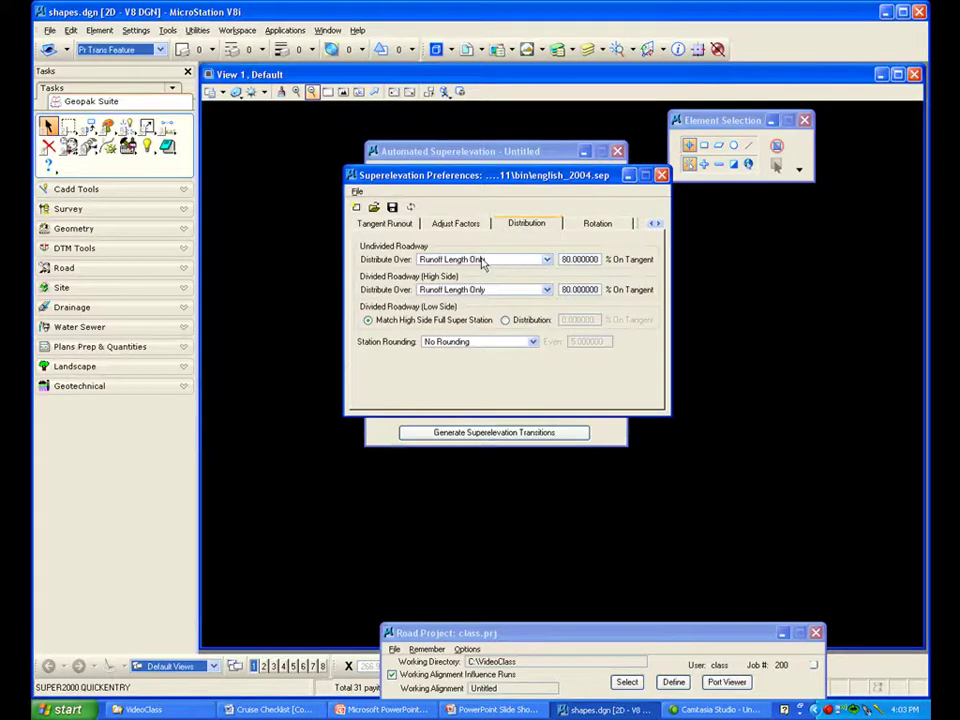
{"action": "left_click", "coordinate": [514, 260]}
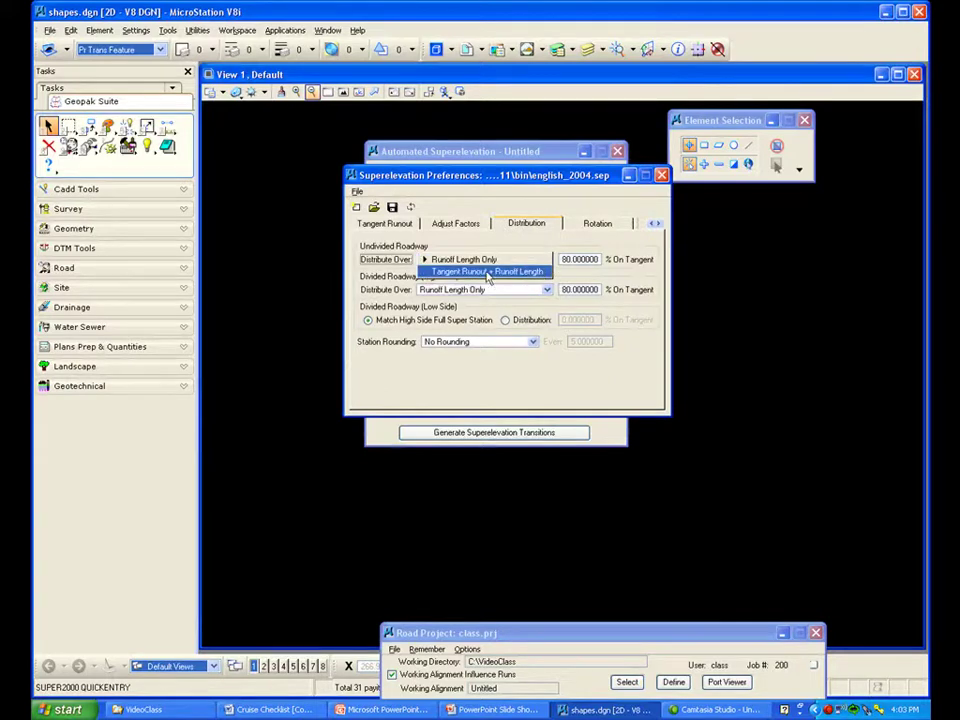
{"action": "left_click", "coordinate": [502, 260]}
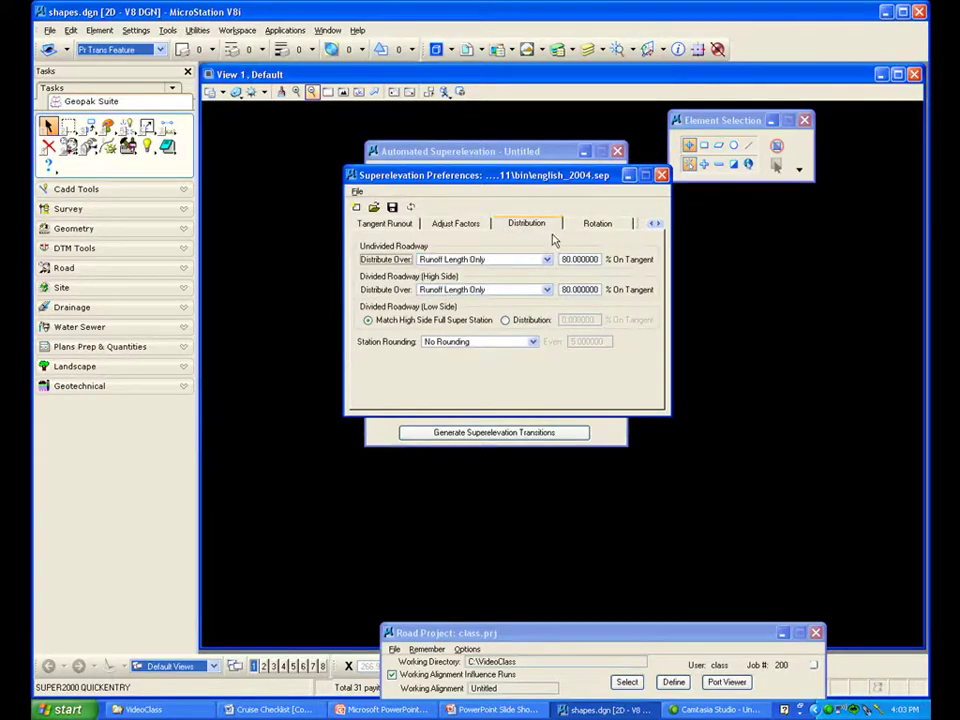
{"action": "left_click", "coordinate": [588, 222]}
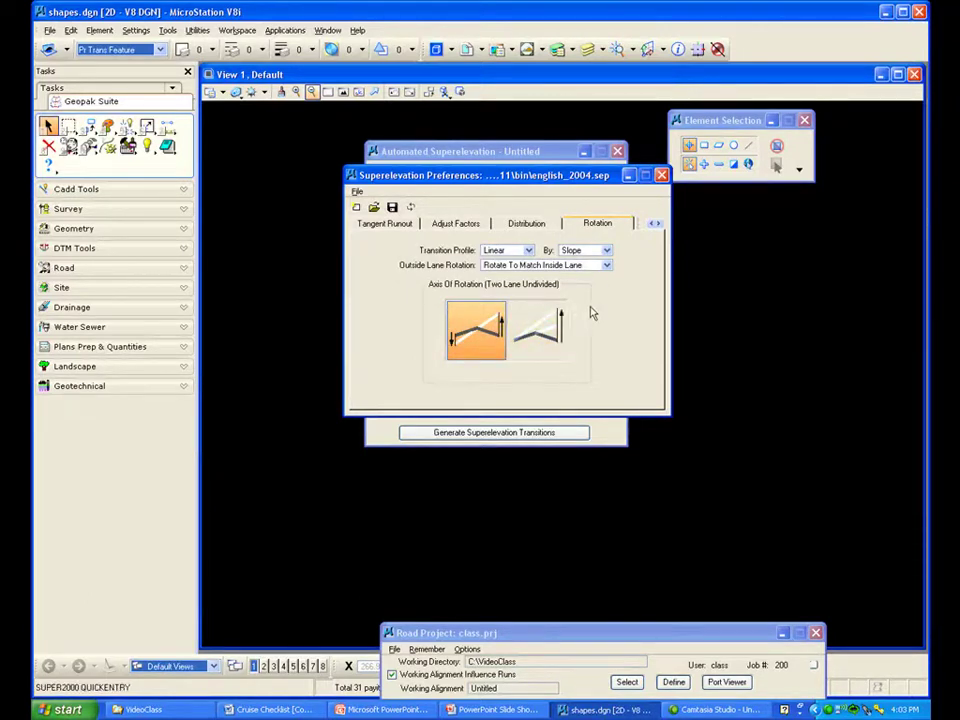
Review the reverse, compound and short curve preferences and close the superelevation preferences
{"action": "left_click", "coordinate": [658, 224]}
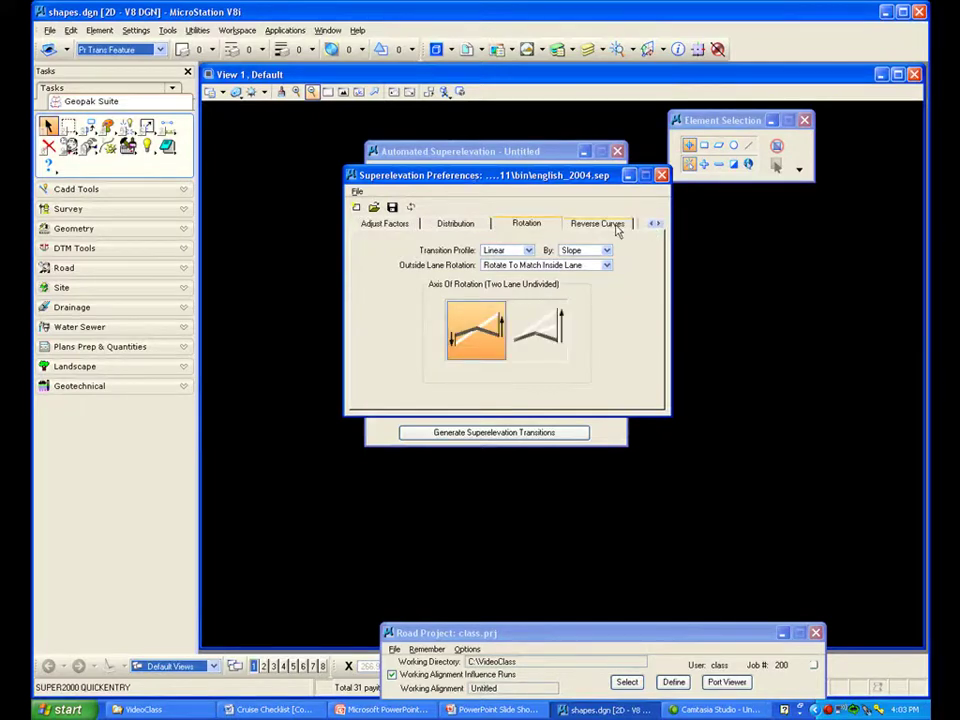
{"action": "left_click", "coordinate": [615, 226]}
{"action": "left_click", "coordinate": [658, 224]}
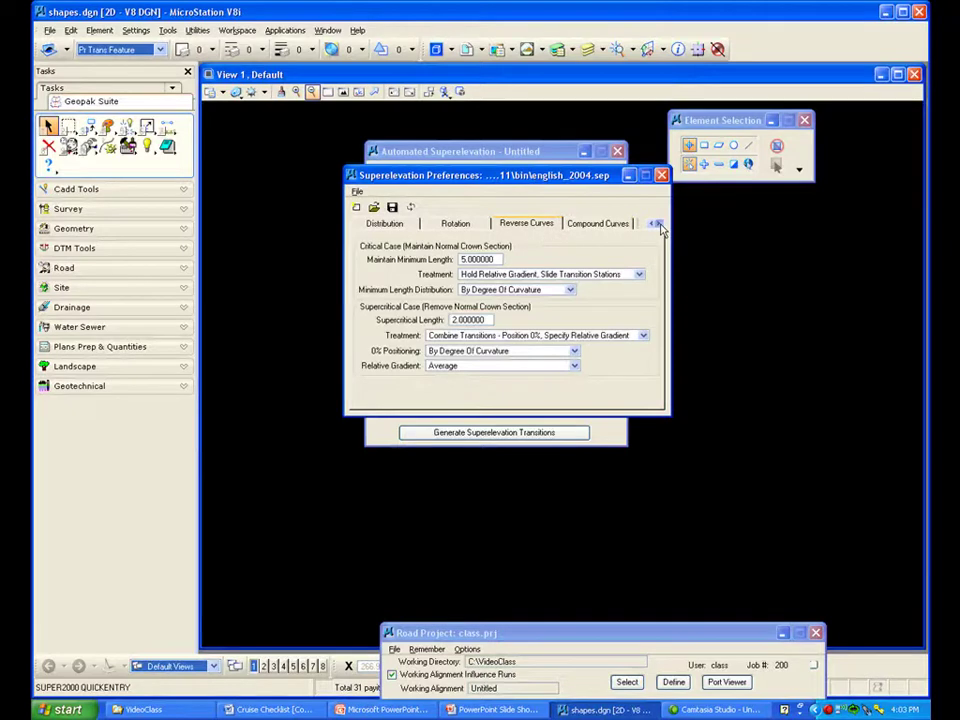
{"action": "left_click", "coordinate": [615, 226]}
{"action": "left_click", "coordinate": [658, 224]}
{"action": "left_click", "coordinate": [605, 229]}
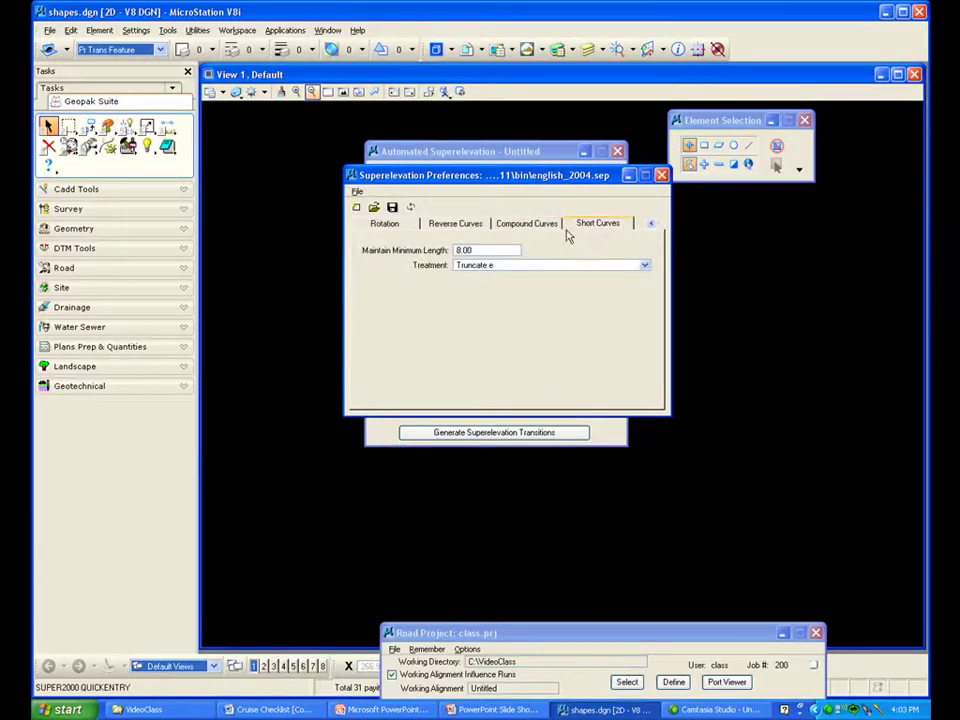
{"action": "left_click", "coordinate": [530, 224]}
{"action": "left_click", "coordinate": [468, 226]}
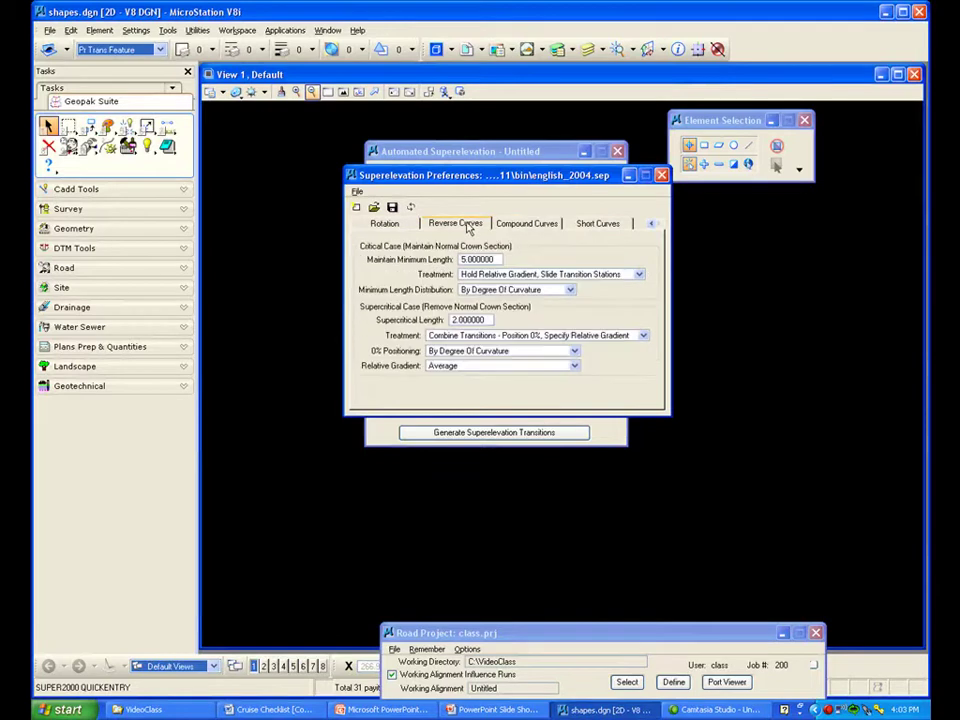
{"action": "left_click", "coordinate": [392, 223]}
{"action": "left_click", "coordinate": [649, 224]}
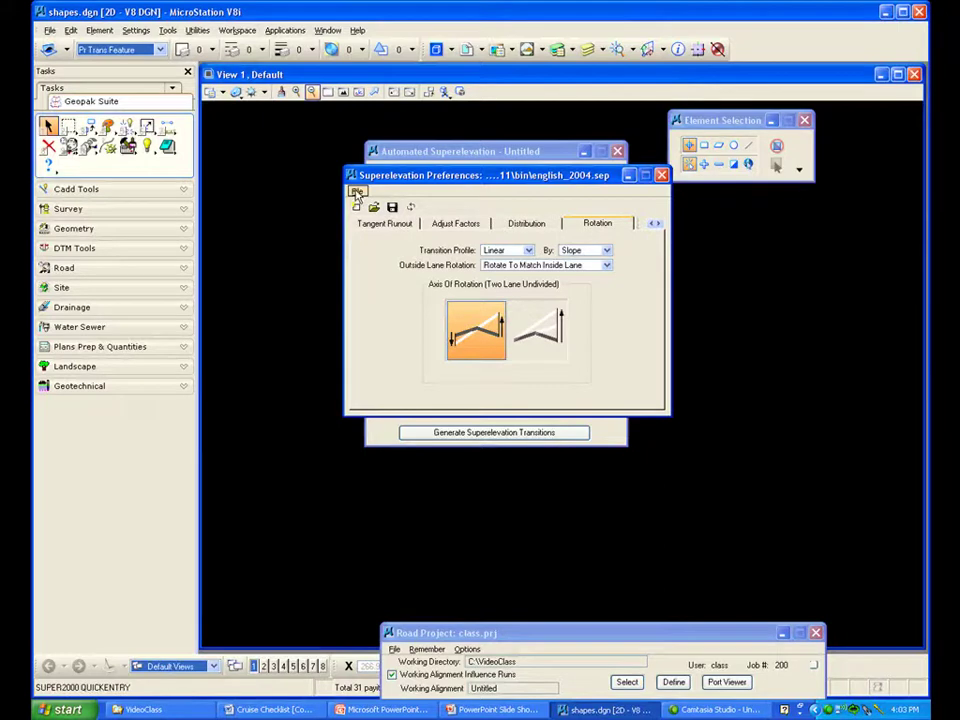
{"action": "left_click", "coordinate": [661, 175]}
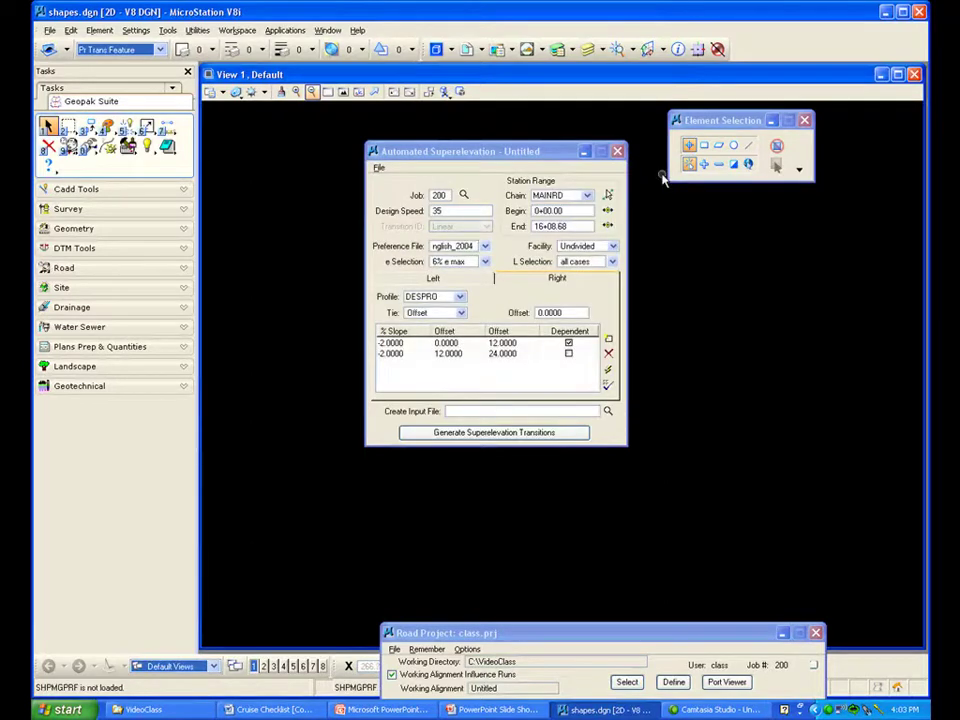
Name the input file shapes.inp and generate the superelevation transitions
{"action": "left_click_drag", "start_coordinate": [558, 154], "coordinate": [506, 148]}
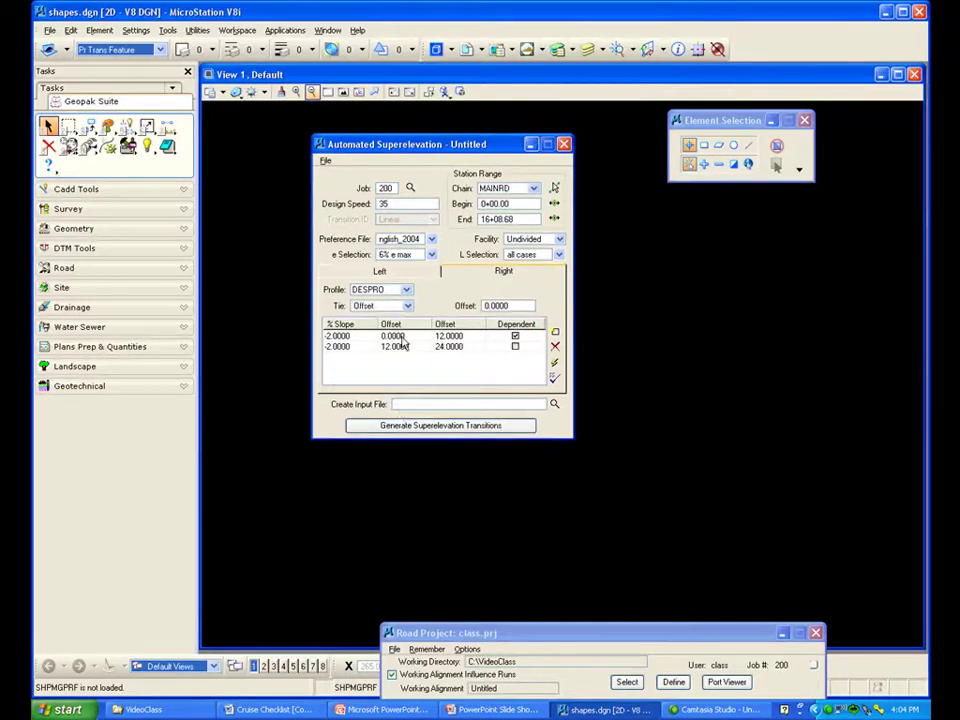
{"action": "left_click", "coordinate": [397, 405]}
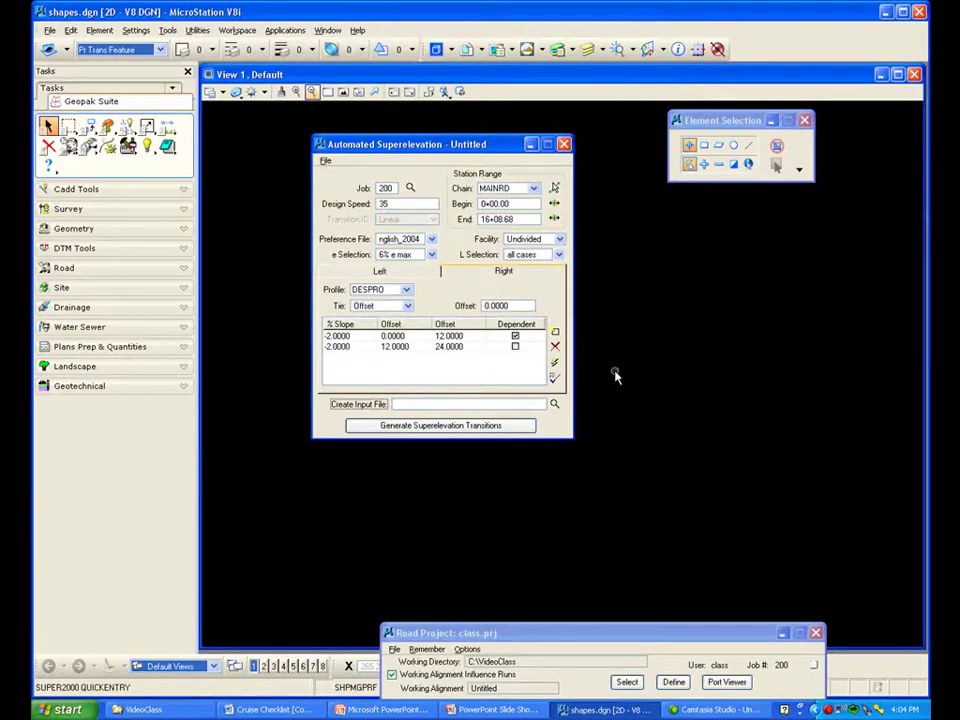
{"action": "type", "text": "shapes.inp"}
{"action": "left_click_drag", "start_coordinate": [475, 147], "coordinate": [465, 126]}
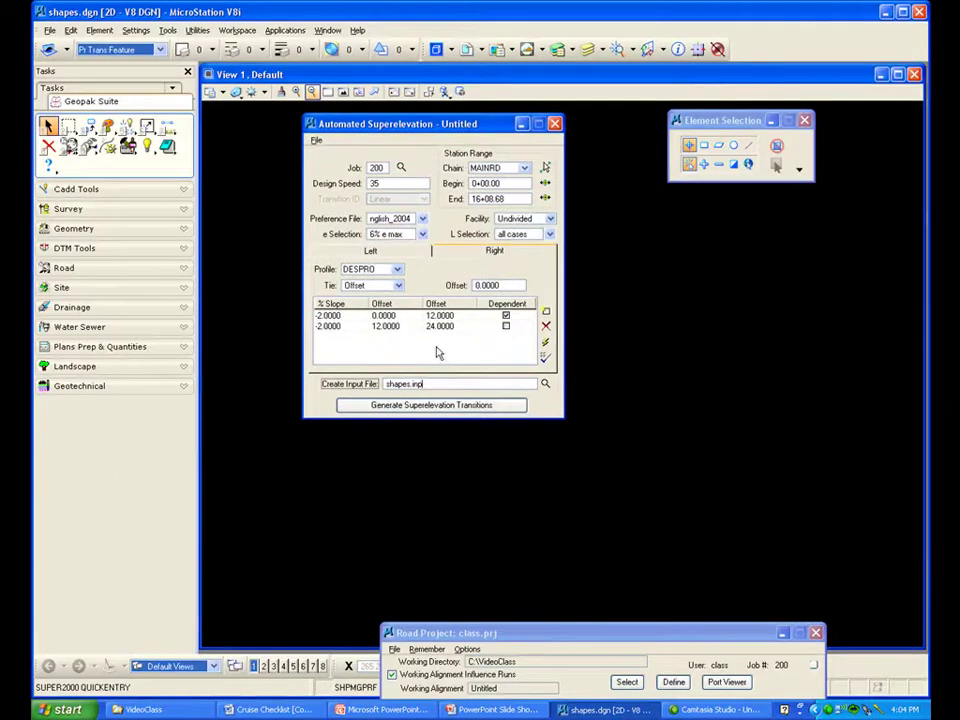
{"action": "left_click", "coordinate": [421, 405]}
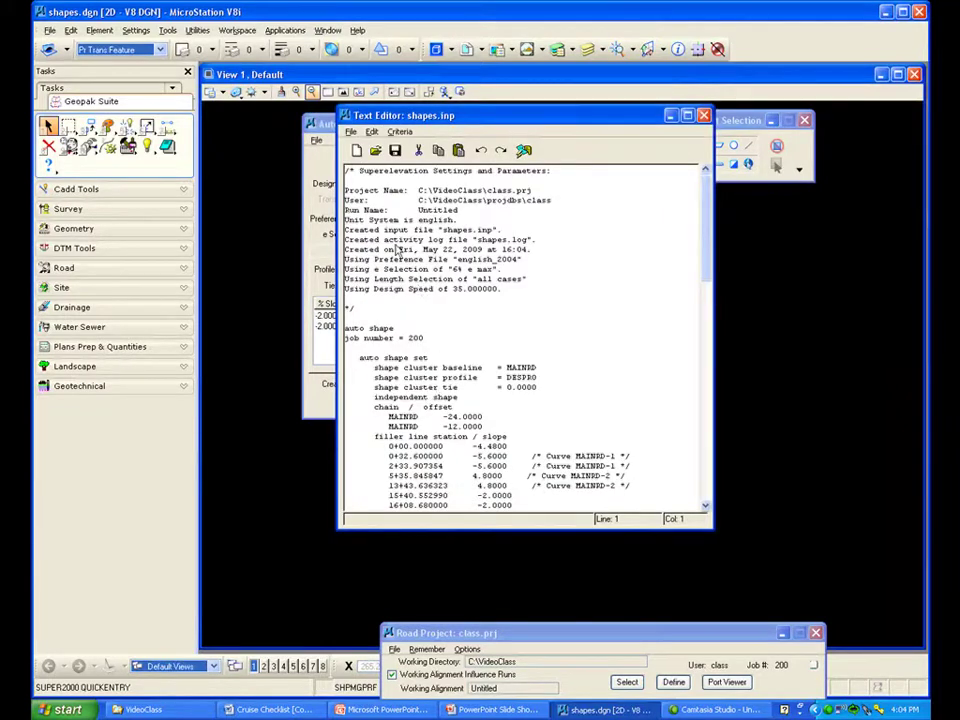
Examine the superelevation settings, shape sets, station slopes and plot parameters in the generated shapes.inp file
{"action": "left_click_drag", "start_coordinate": [566, 117], "coordinate": [533, 115]}
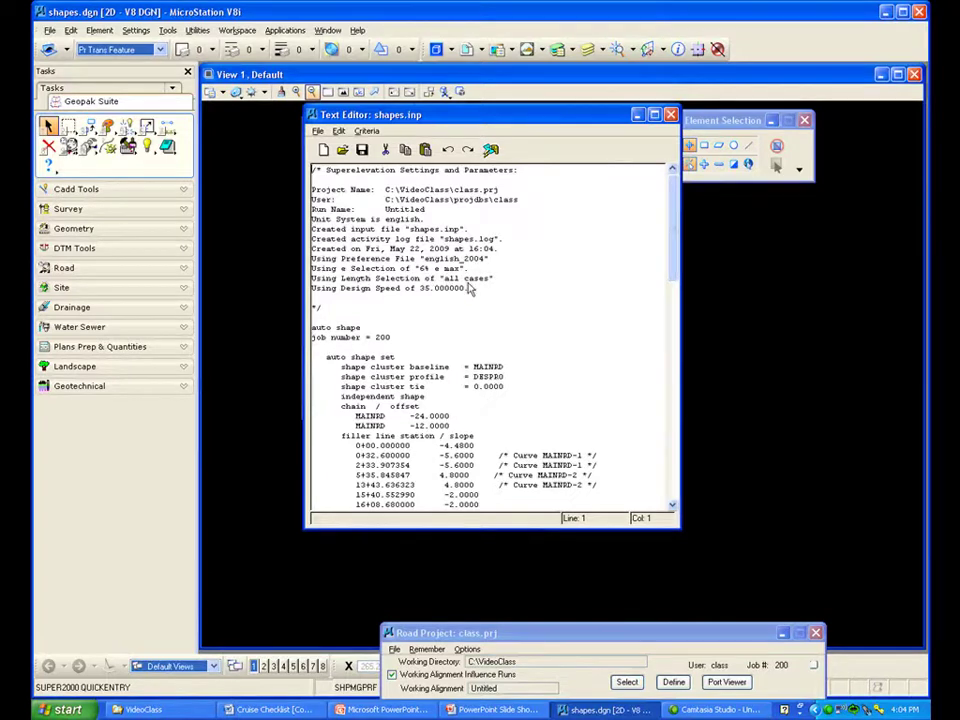
{"action": "left_click_drag", "start_coordinate": [677, 237], "coordinate": [677, 281]}
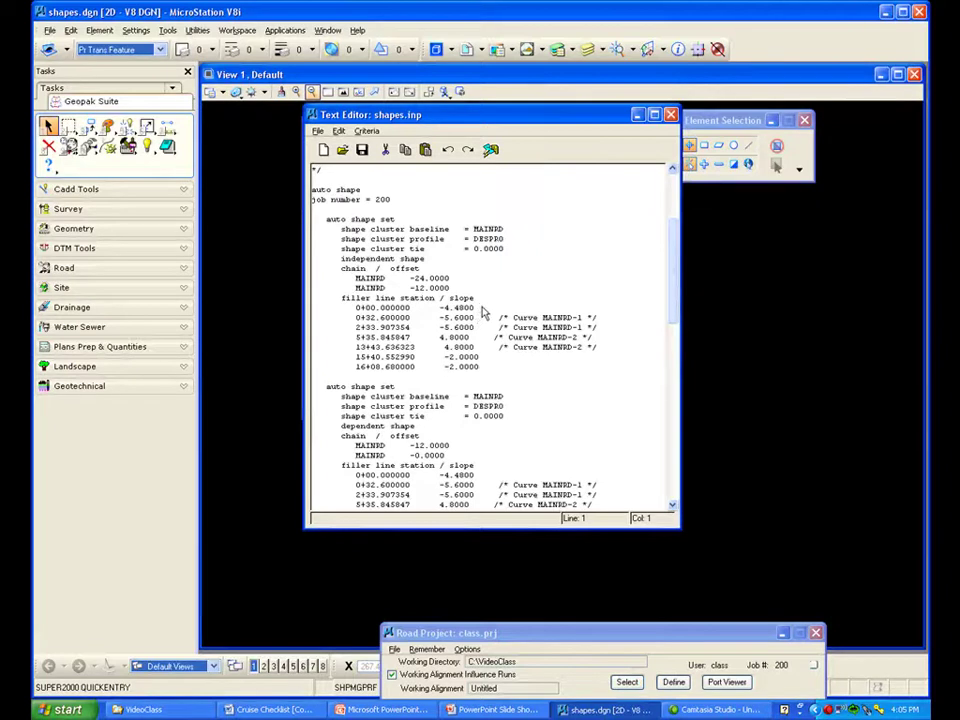
{"action": "scroll", "coordinate": [486, 314], "scroll_direction": "down", "scroll_amount": 4}
{"action": "scroll", "coordinate": [489, 311], "scroll_direction": "down", "scroll_amount": 2}
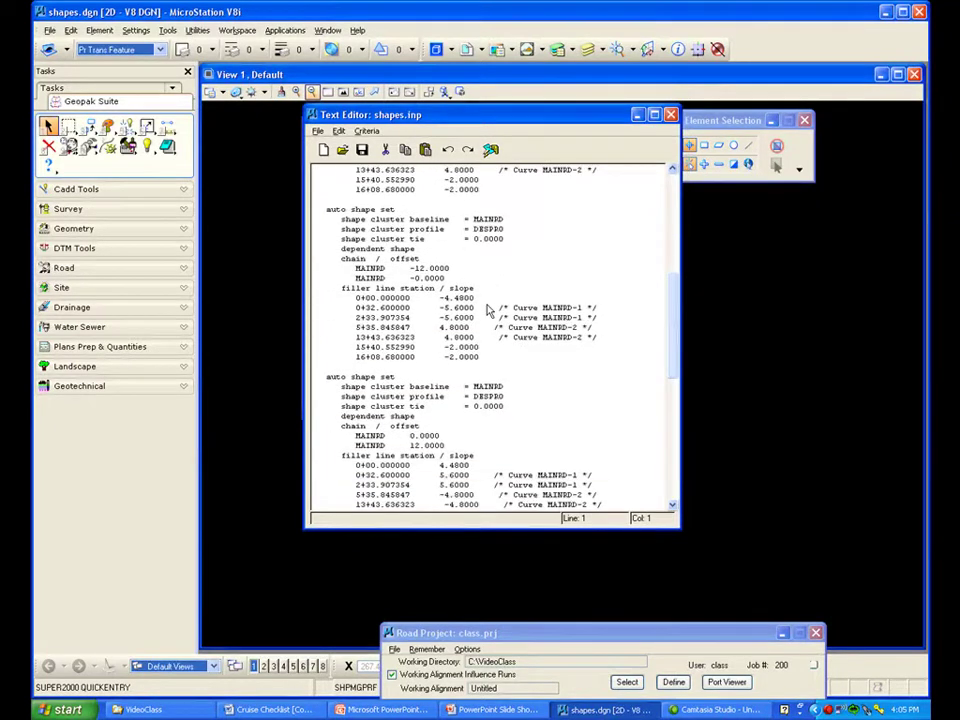
{"action": "scroll", "coordinate": [489, 311], "scroll_direction": "down", "scroll_amount": 13}
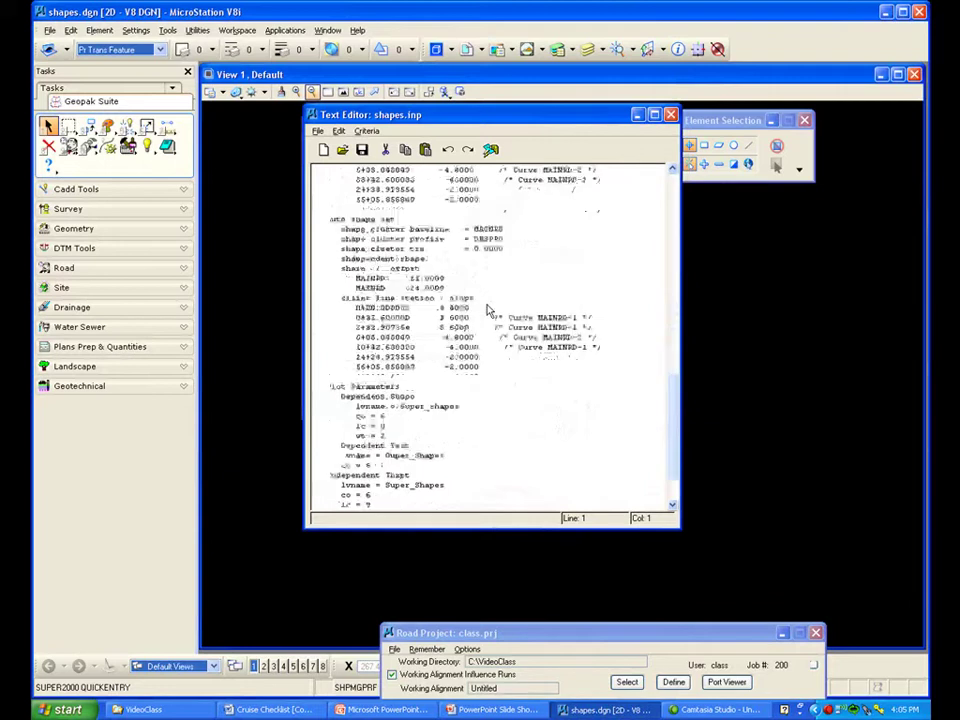
{"action": "scroll", "coordinate": [489, 311], "scroll_direction": "up", "scroll_amount": 15}
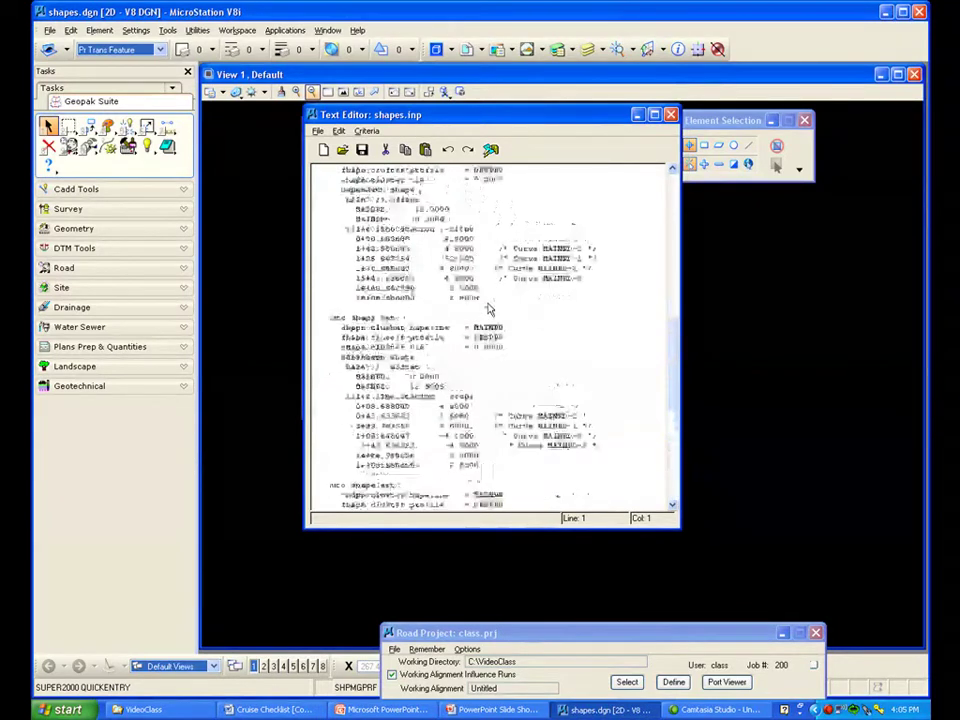
{"action": "scroll", "coordinate": [489, 309], "scroll_direction": "up", "scroll_amount": 10}
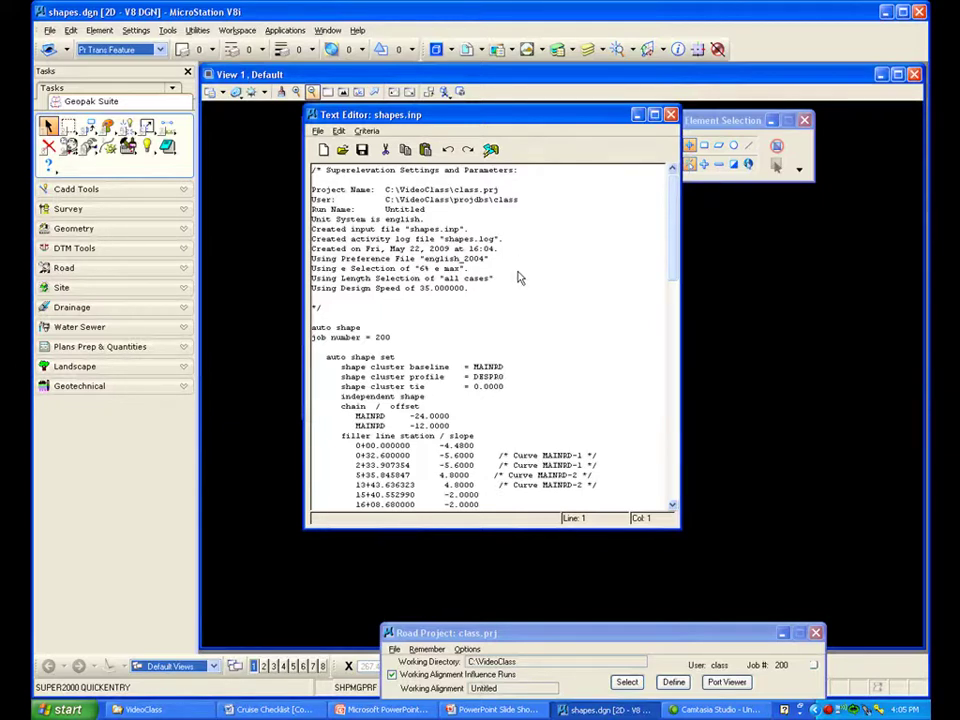
{"action": "scroll", "coordinate": [505, 237], "scroll_direction": "down", "scroll_amount": 4}
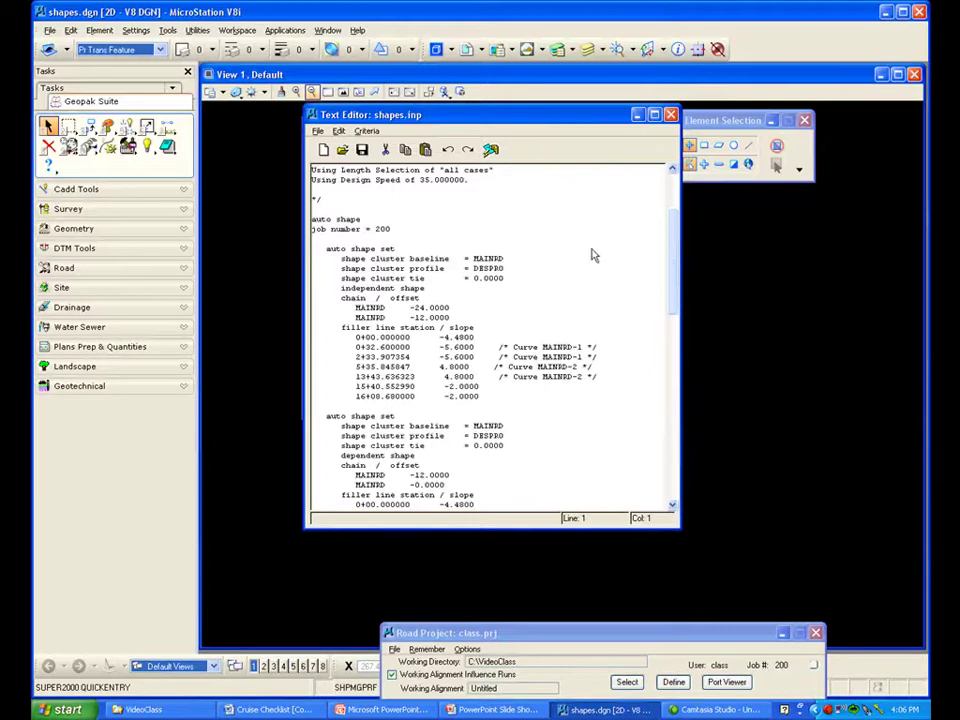
{"action": "scroll", "coordinate": [674, 263], "scroll_direction": "up", "scroll_amount": 1}
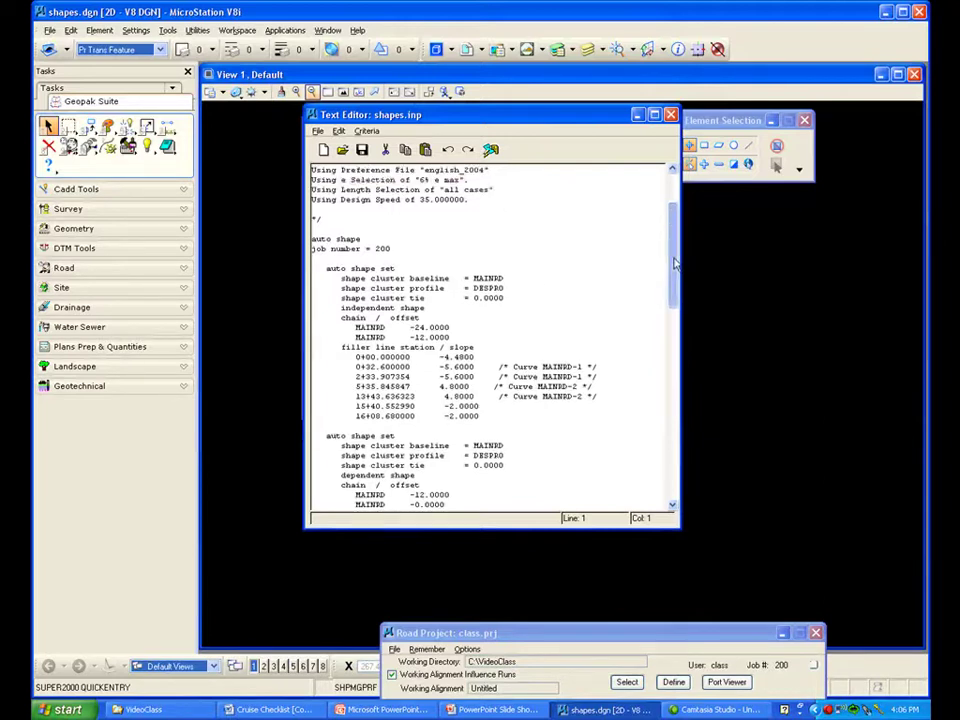
{"action": "scroll", "coordinate": [674, 263], "scroll_direction": "up", "scroll_amount": 1}
Edit the first shape set's outer offset, set the last shape set's outer offset to 34.0000, and save shapes.inp
{"action": "left_click", "coordinate": [417, 350]}
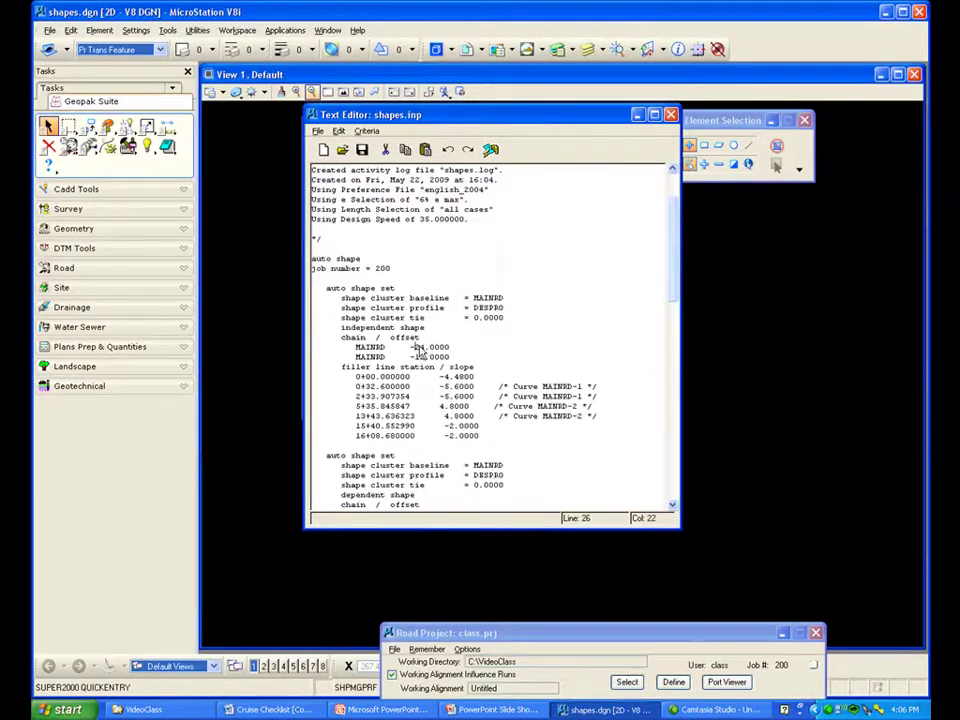
{"action": "left_click_drag", "start_coordinate": [416, 345], "coordinate": [420, 346]}
{"action": "scroll", "coordinate": [678, 447], "scroll_direction": "down", "scroll_amount": 10}
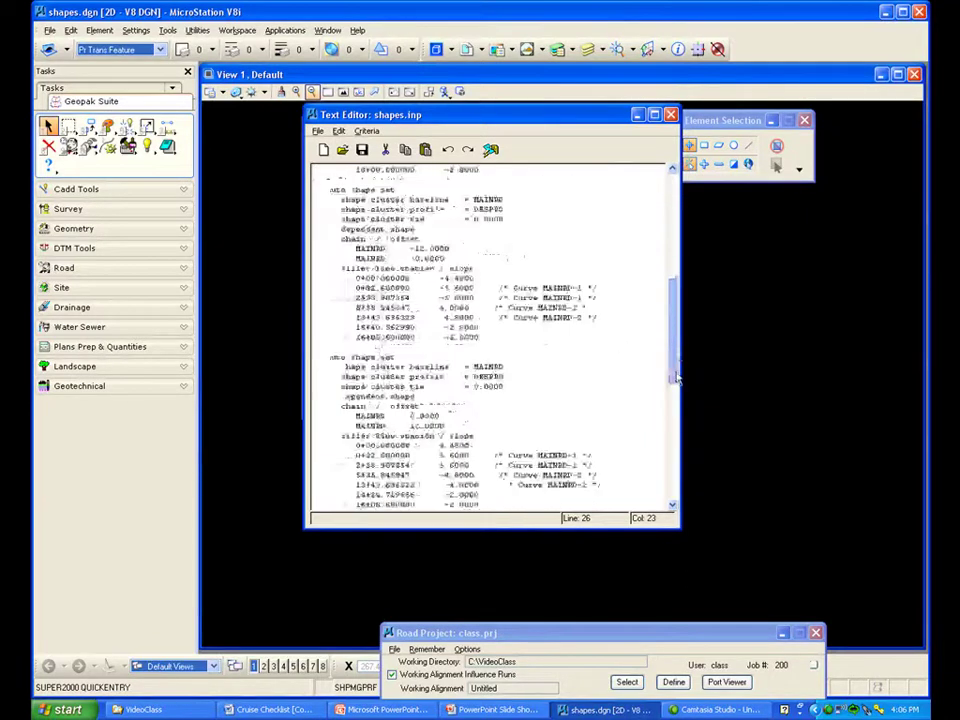
{"action": "scroll", "coordinate": [678, 447], "scroll_direction": "down", "scroll_amount": 1}
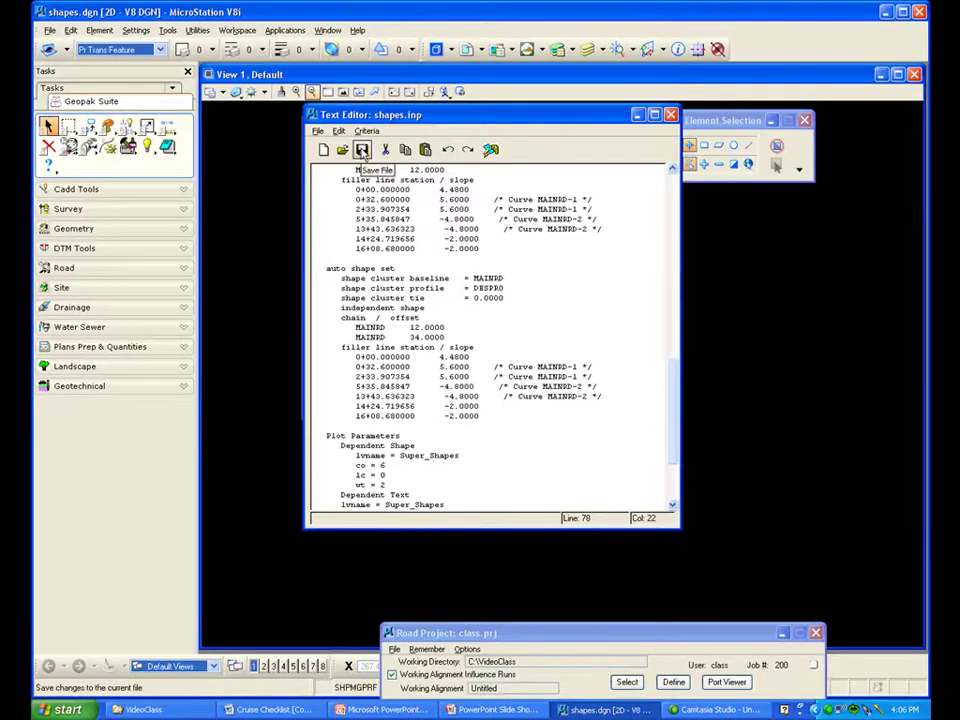
{"action": "left_click", "coordinate": [362, 150]}
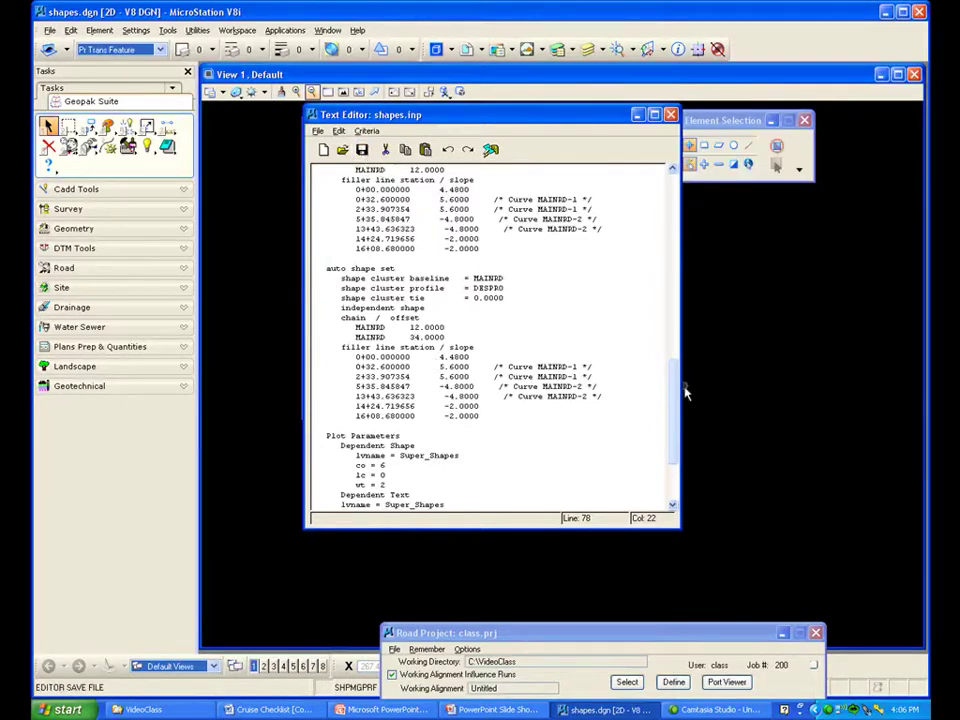
Check the plot parameters and target drawing at the end of shapes.inp and create the superelevation shapes
{"action": "scroll", "coordinate": [677, 395], "scroll_direction": "down", "scroll_amount": 1}
{"action": "scroll", "coordinate": [677, 395], "scroll_direction": "down", "scroll_amount": 3}
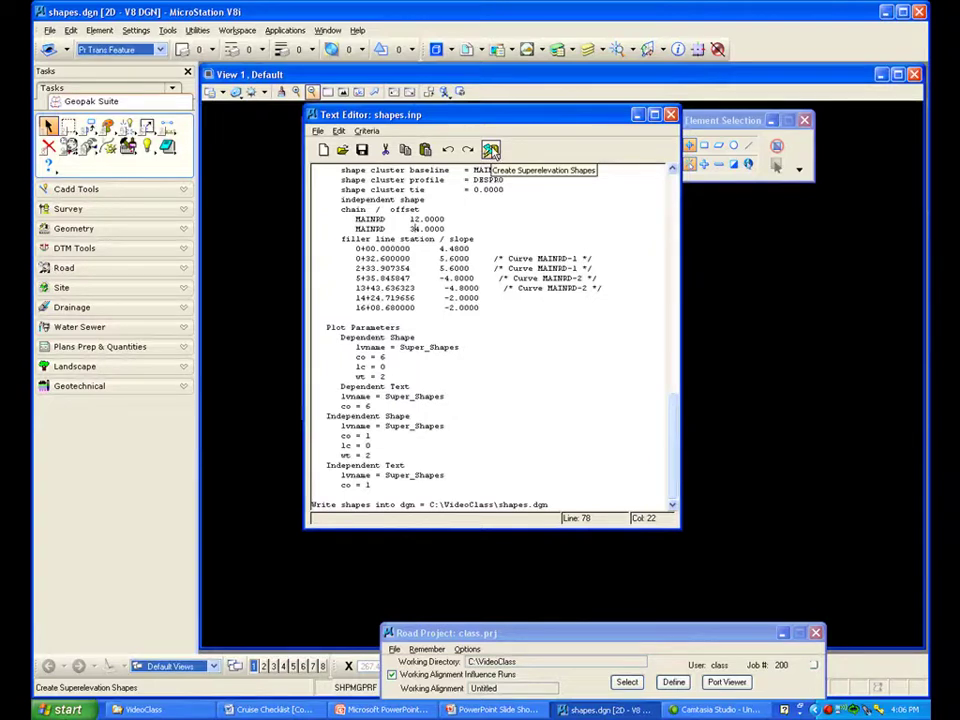
{"action": "left_click", "coordinate": [491, 150]}
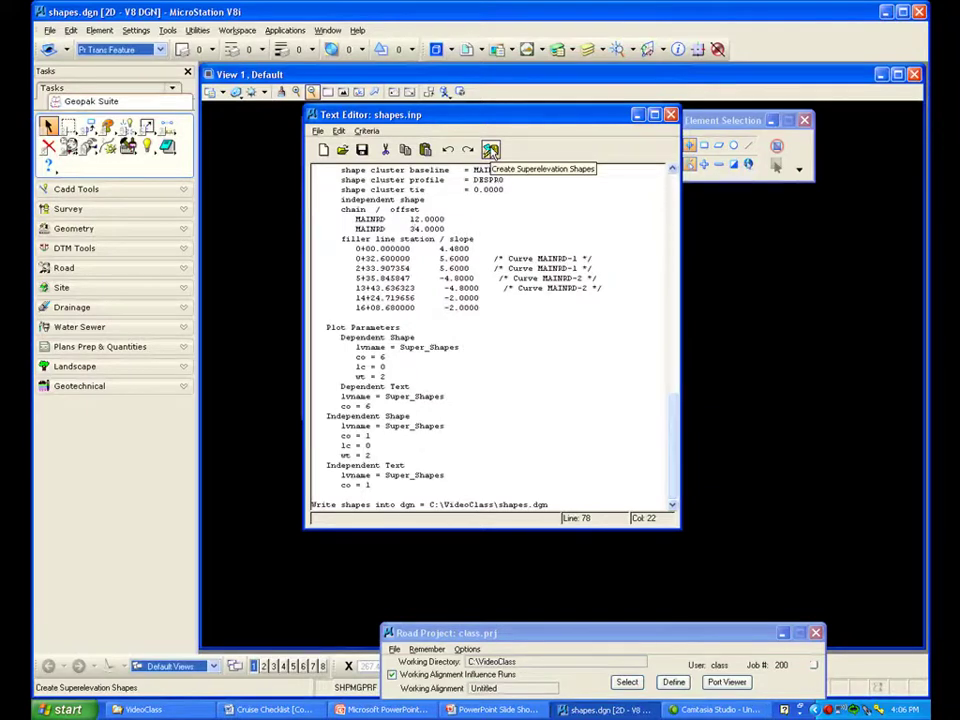
{"action": "left_click", "coordinate": [491, 150]}
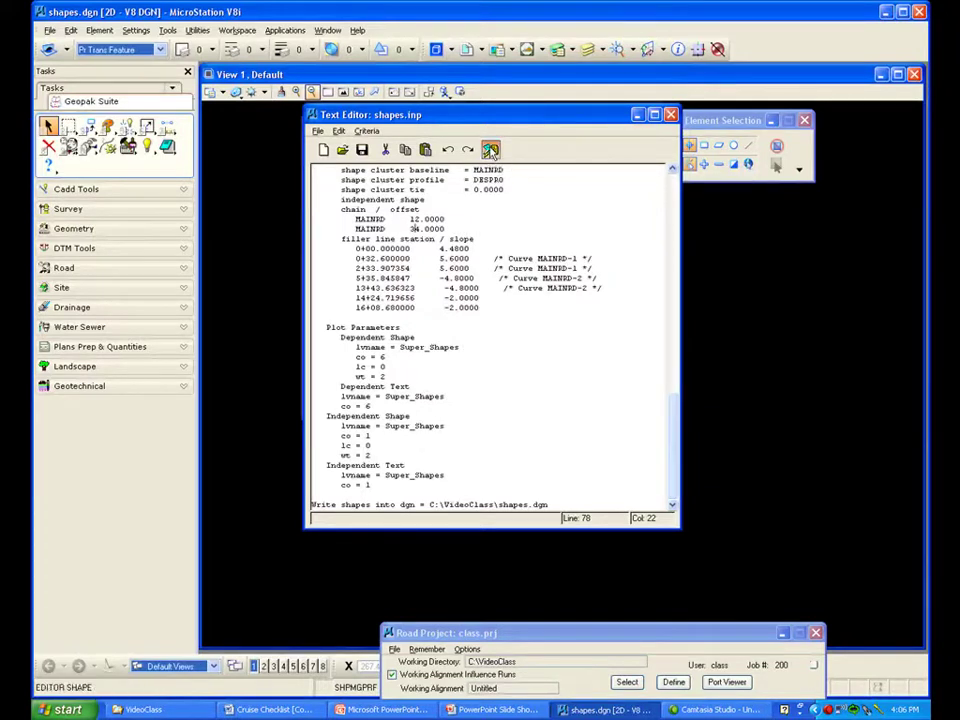
Close the shapes.inp editor and the Automated Superelevation tool, saving the superelevation settings
{"action": "left_click", "coordinate": [671, 116]}
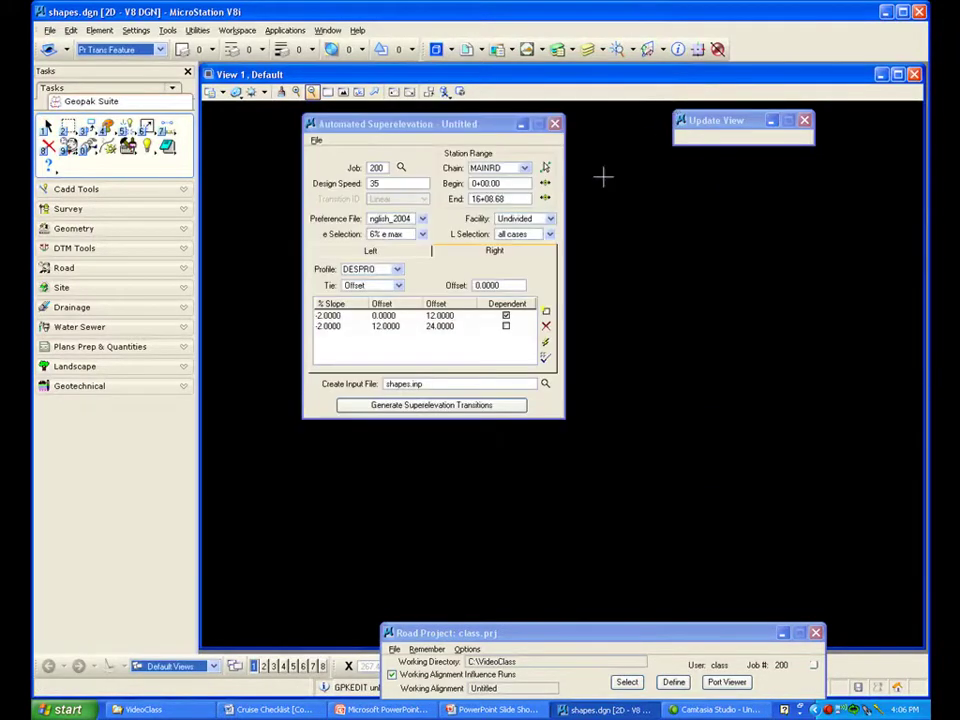
{"action": "left_click", "coordinate": [556, 126]}
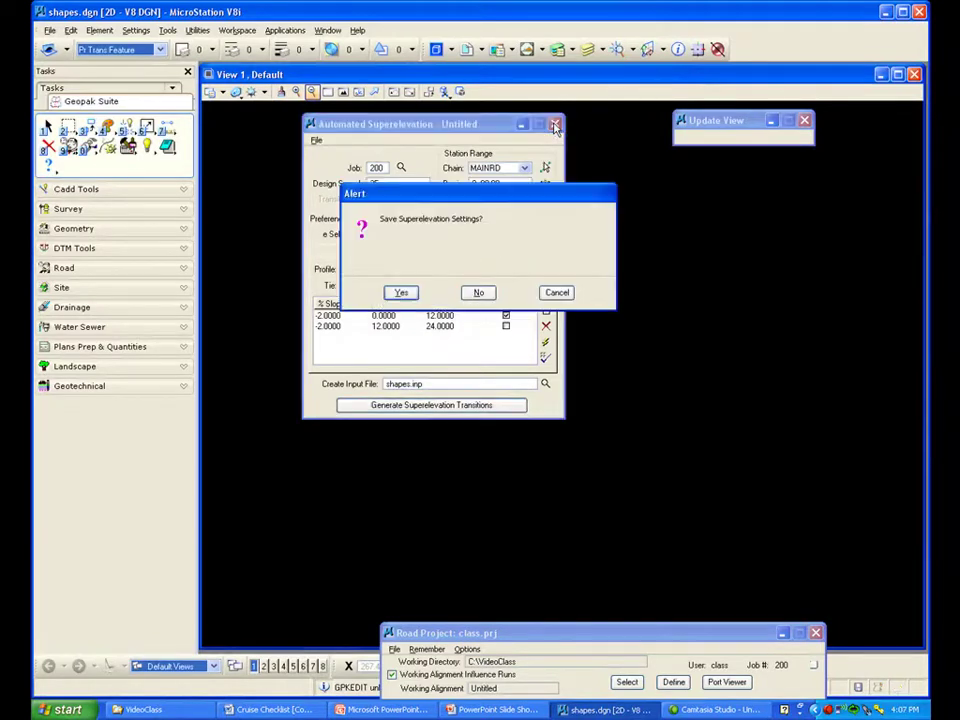
{"action": "left_click", "coordinate": [398, 292]}
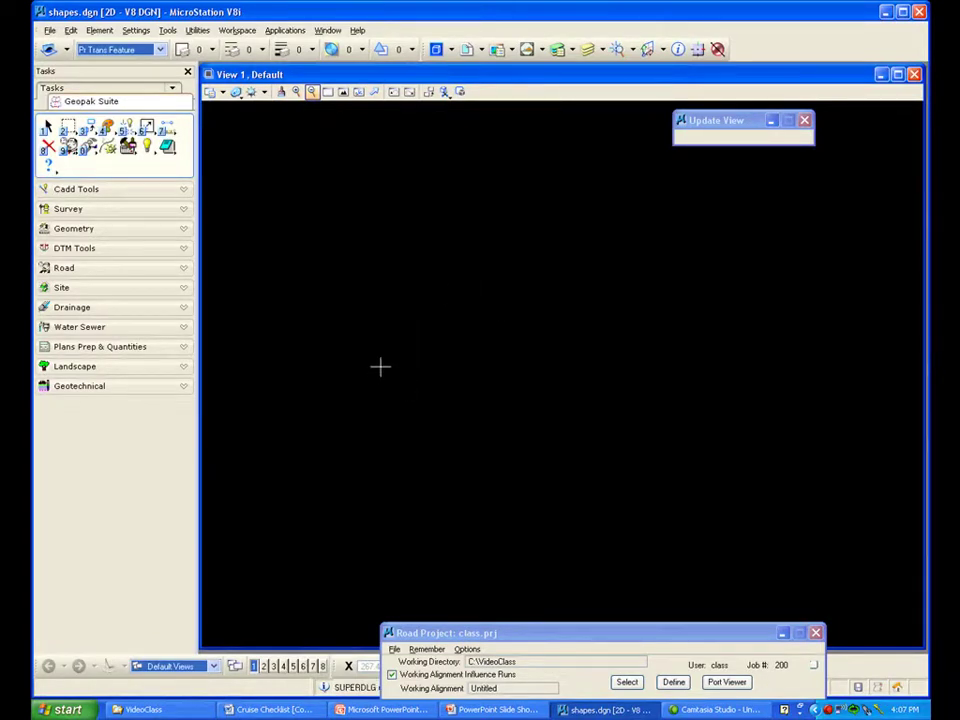
Turn on fill display in View 1 to show the superelevation shapes as solid areas
{"action": "left_click", "coordinate": [343, 92]}
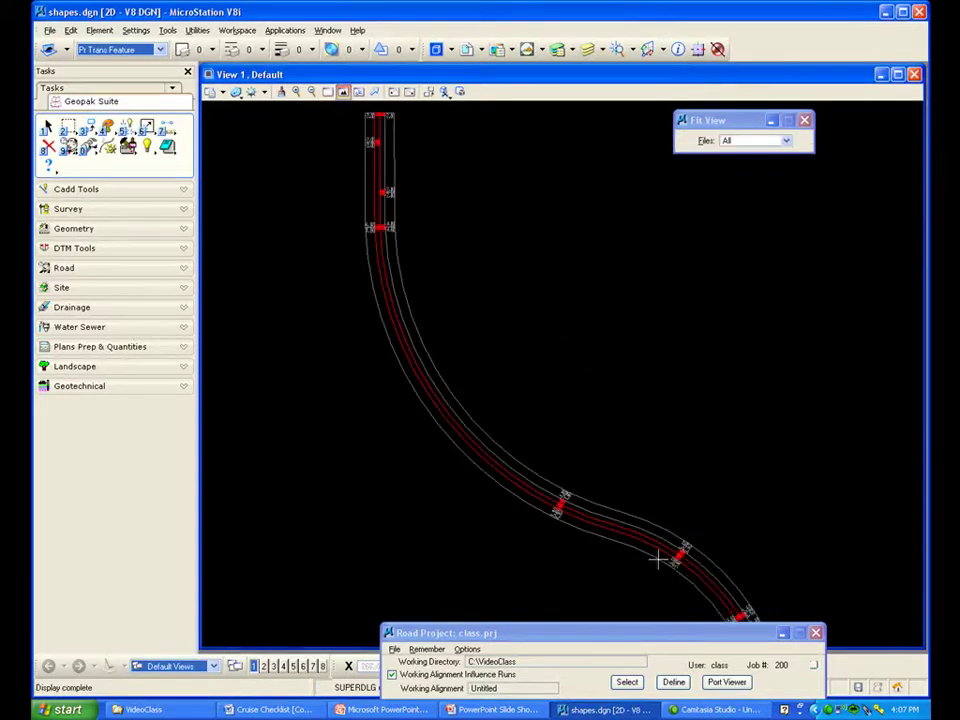
{"action": "left_click_drag", "start_coordinate": [602, 632], "coordinate": [440, 619]}
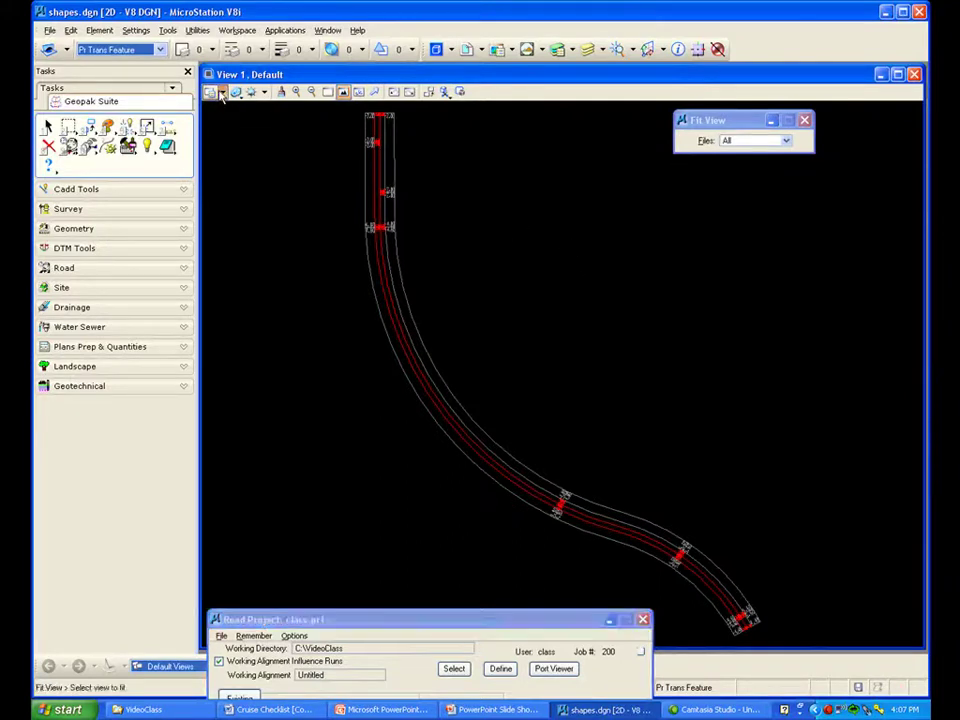
{"action": "left_click", "coordinate": [222, 92]}
{"action": "left_click", "coordinate": [333, 176]}
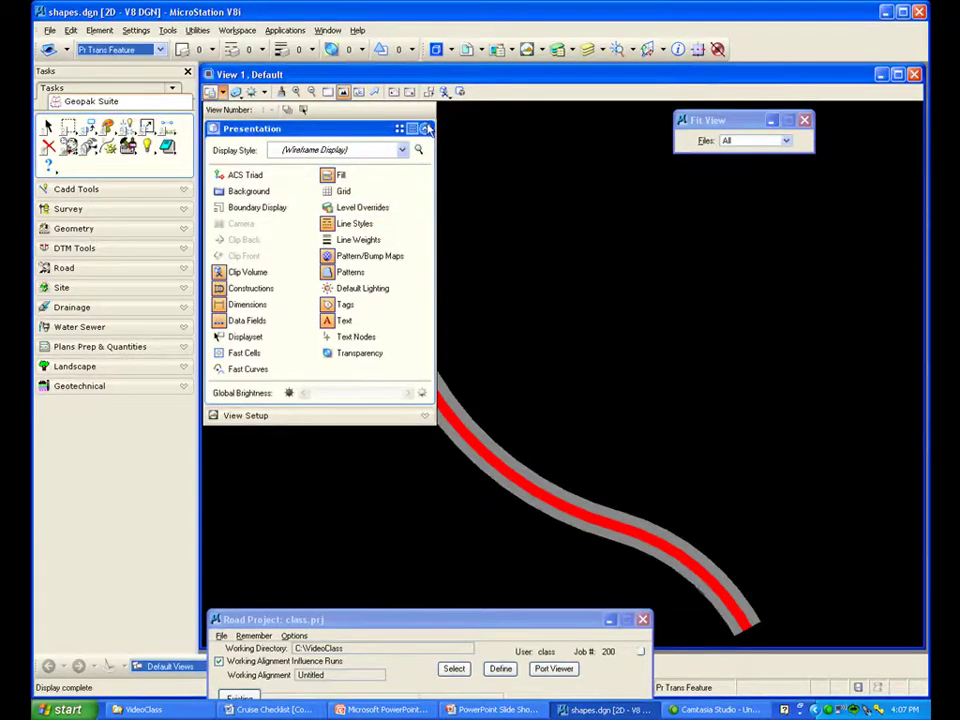
{"action": "left_click", "coordinate": [489, 149]}
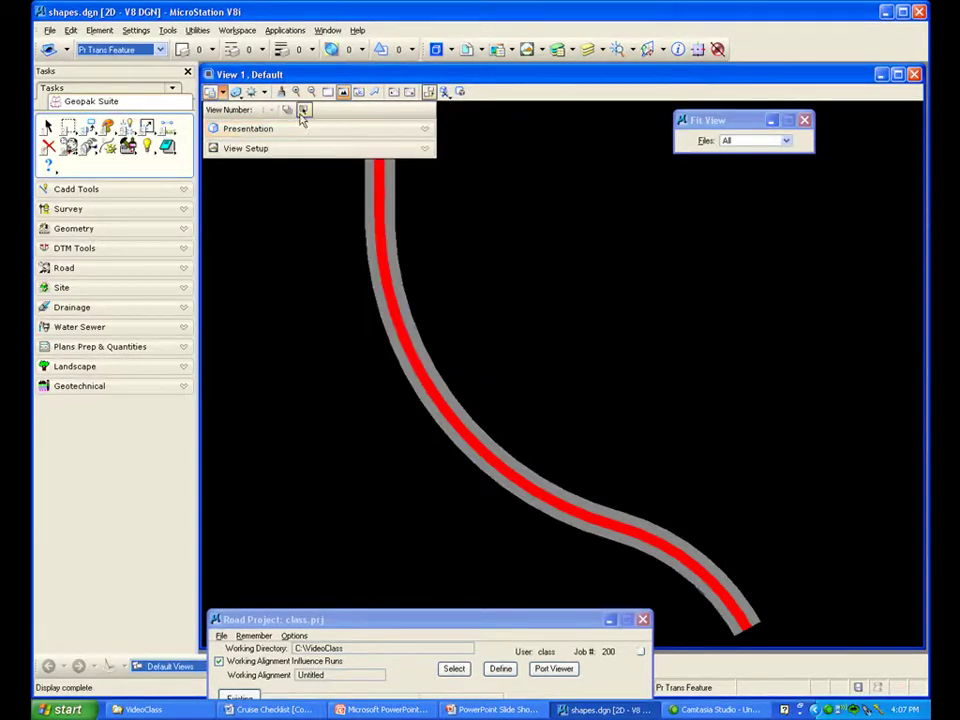
{"action": "left_click", "coordinate": [485, 133]}
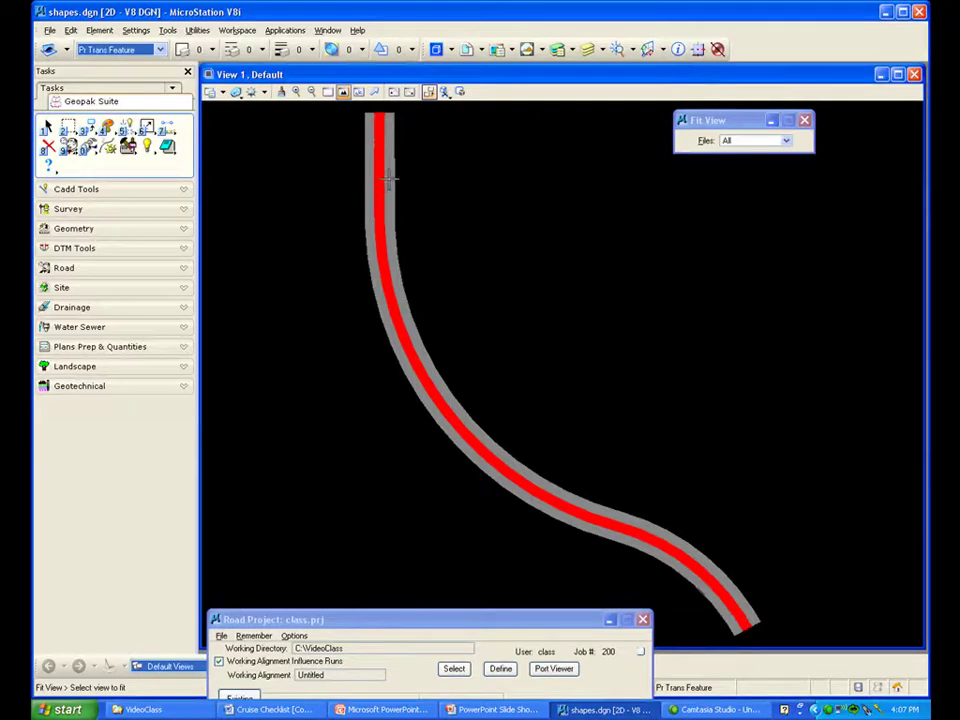
{"action": "scroll", "coordinate": [380, 133], "scroll_direction": "up", "scroll_amount": 3}
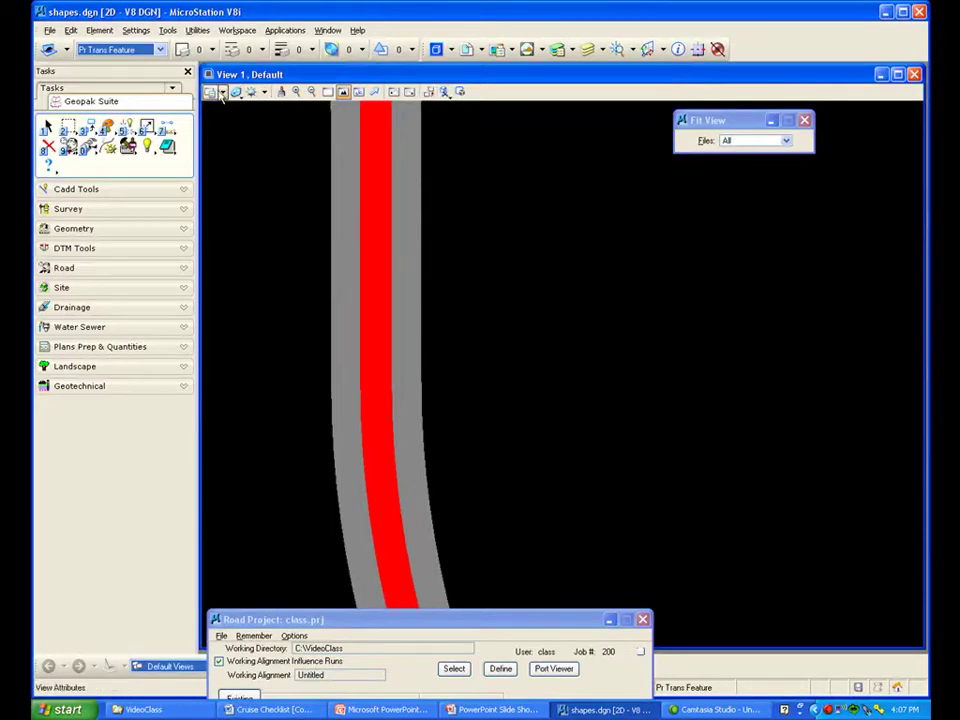
Turn off fill display in View 1 so the shape outlines and slope labels can be read
{"action": "left_click", "coordinate": [218, 92]}
{"action": "left_click", "coordinate": [240, 148]}
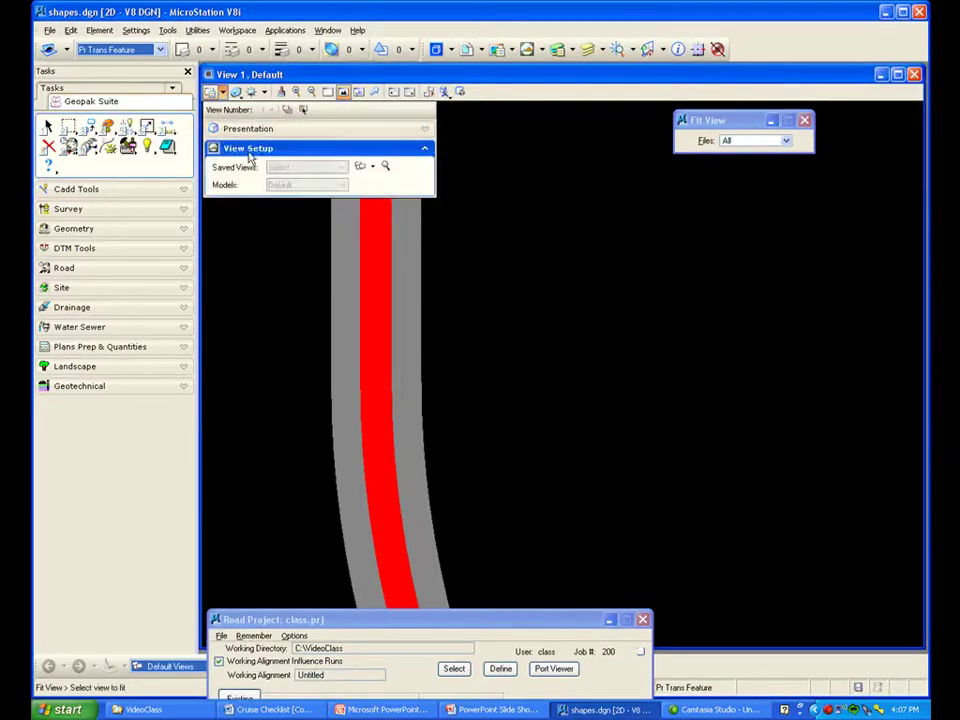
{"action": "left_click", "coordinate": [245, 128]}
{"action": "left_click", "coordinate": [330, 178]}
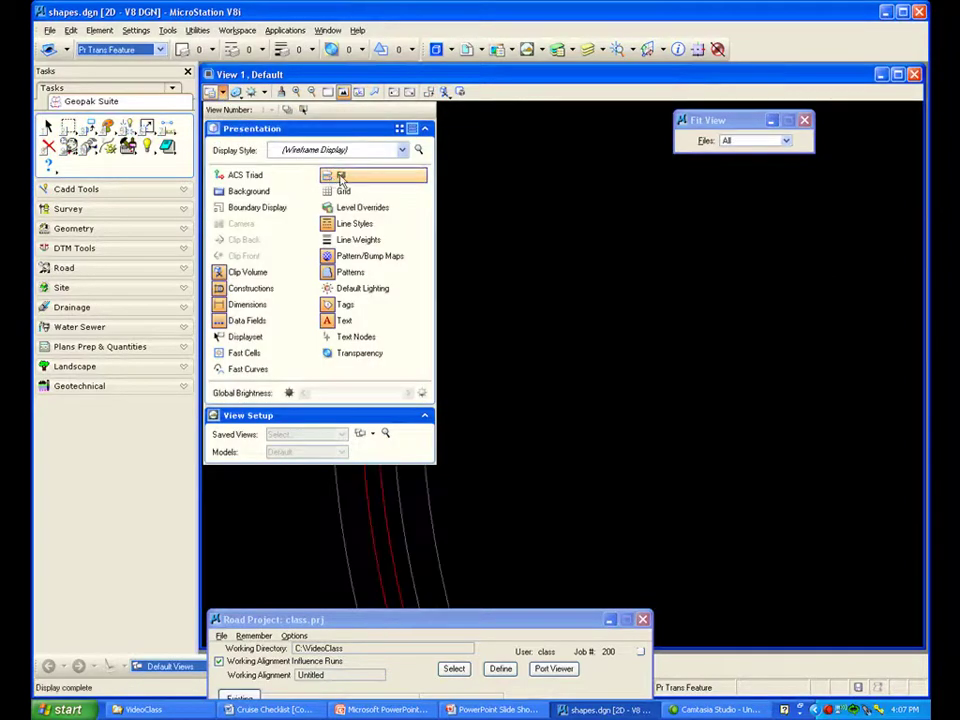
{"action": "left_click", "coordinate": [426, 130]}
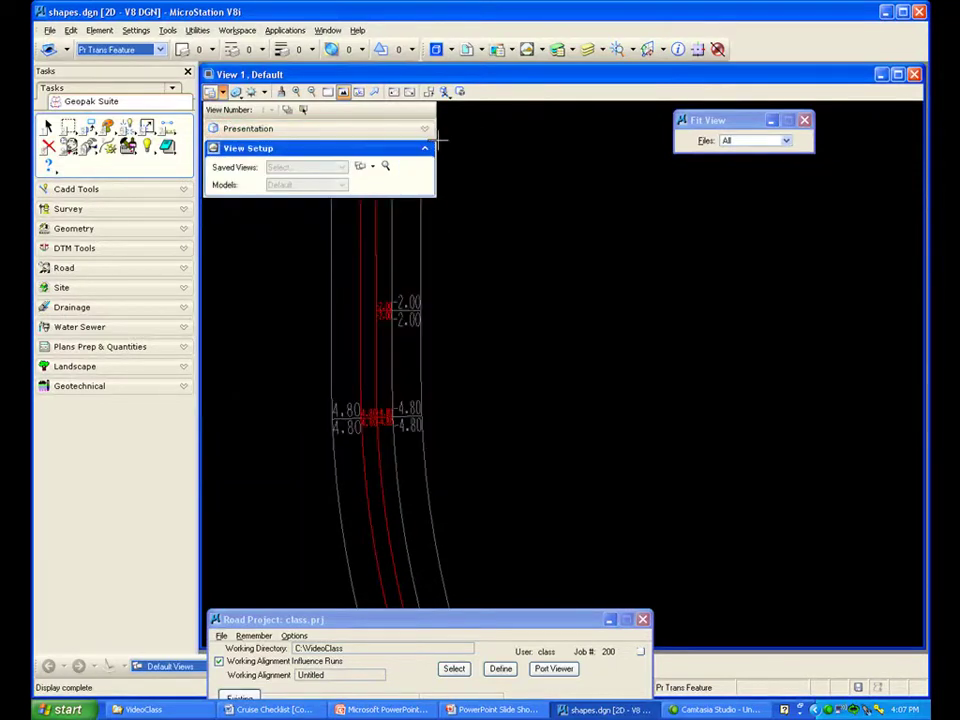
{"action": "left_click", "coordinate": [490, 160]}
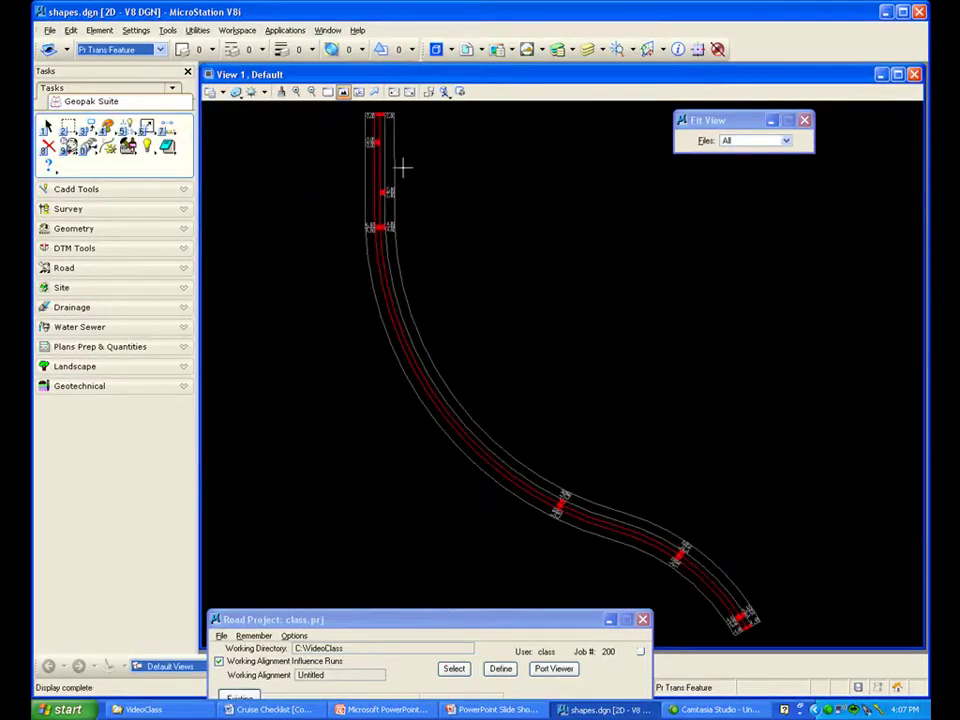
Examine the cross slope labels at the transition lines along the straight upper end of the alignment
{"action": "scroll", "coordinate": [378, 143], "scroll_direction": "up", "scroll_amount": 1}
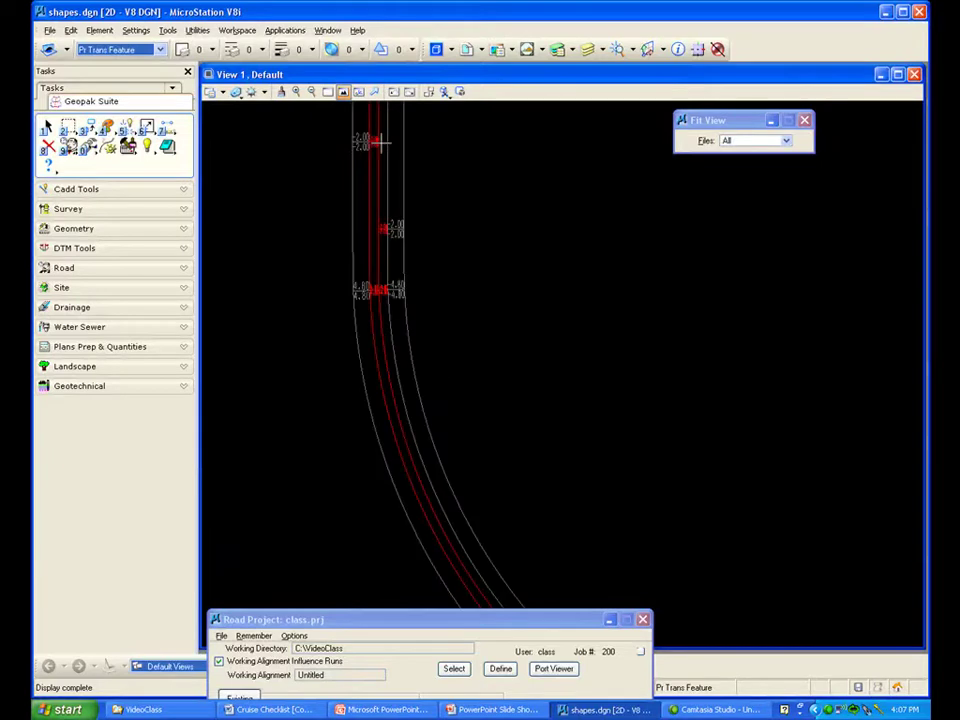
{"action": "scroll", "coordinate": [405, 199], "scroll_direction": "up", "scroll_amount": 1}
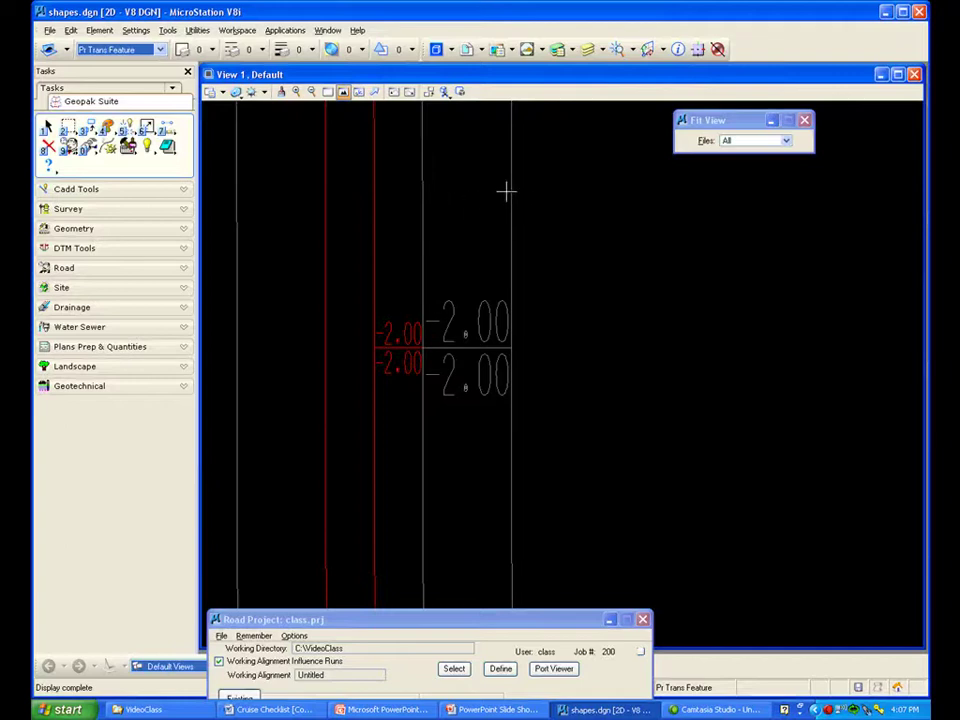
{"action": "scroll", "coordinate": [449, 215], "scroll_direction": "down", "scroll_amount": 2}
{"action": "scroll", "coordinate": [449, 215], "scroll_direction": "down", "scroll_amount": 2}
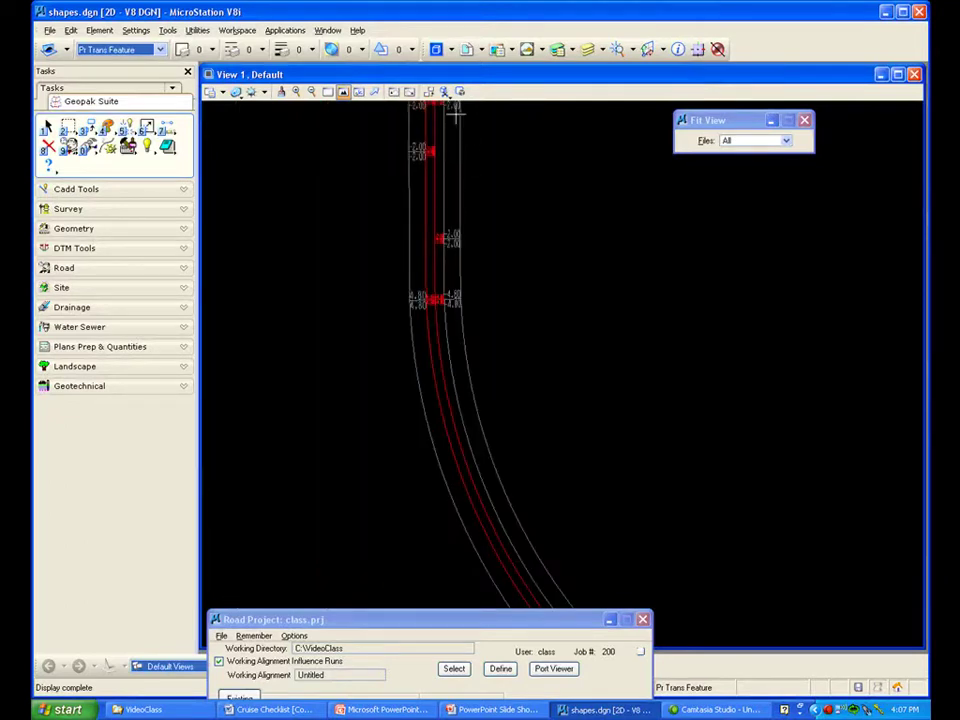
{"action": "scroll", "coordinate": [455, 116], "scroll_direction": "up", "scroll_amount": 2}
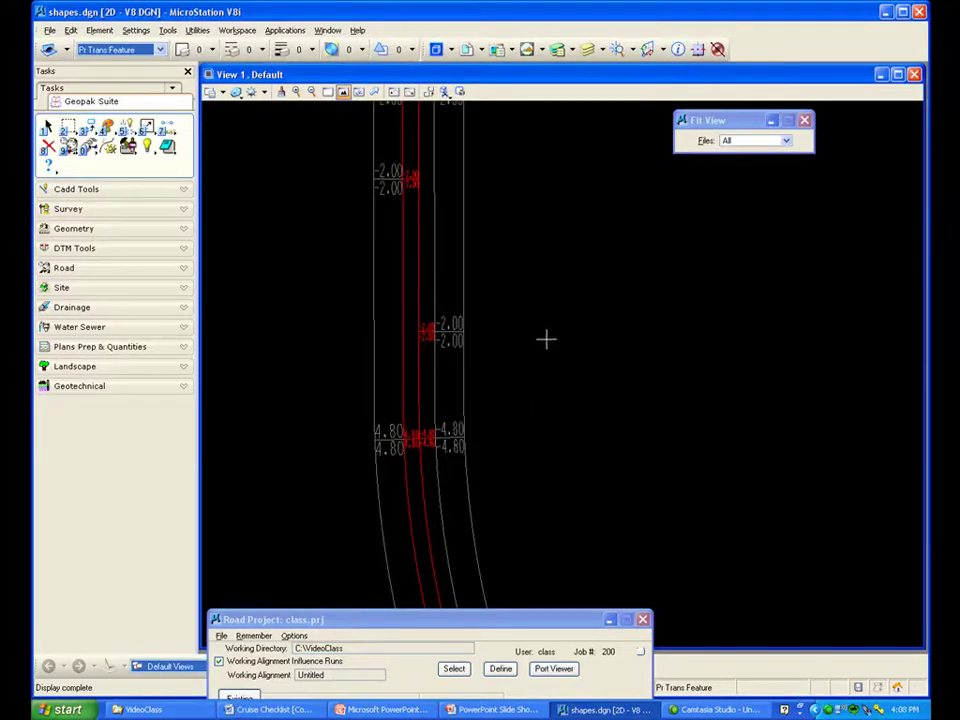
{"action": "scroll", "coordinate": [546, 340], "scroll_direction": "down", "scroll_amount": 1}
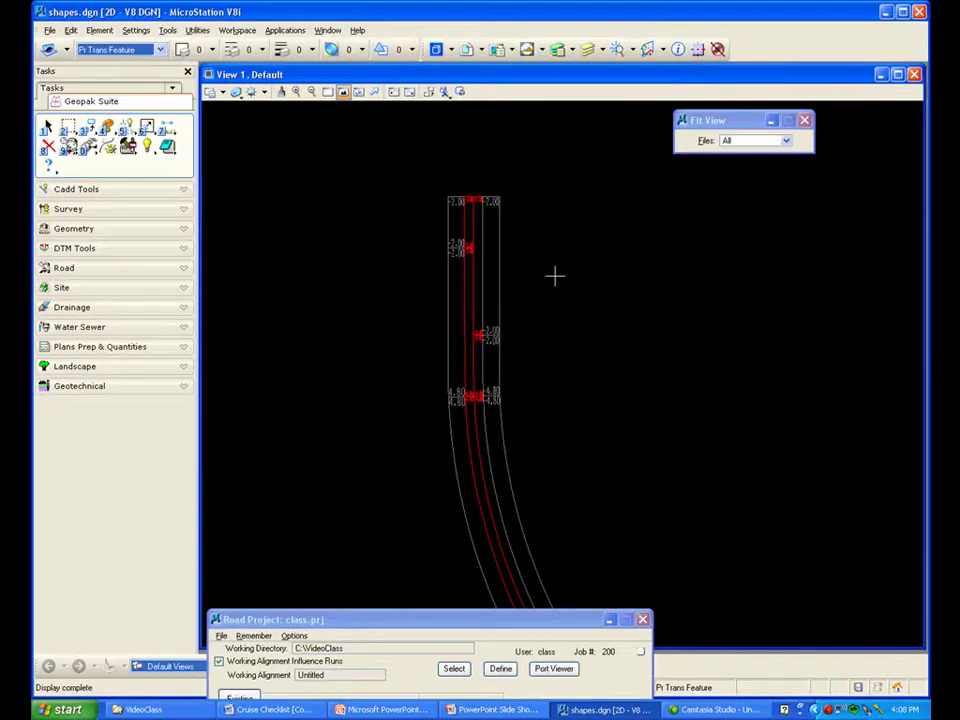
Open the Shape Analyst with Display Only enabled and select chain MAINRD
{"action": "left_click", "coordinate": [184, 270]}
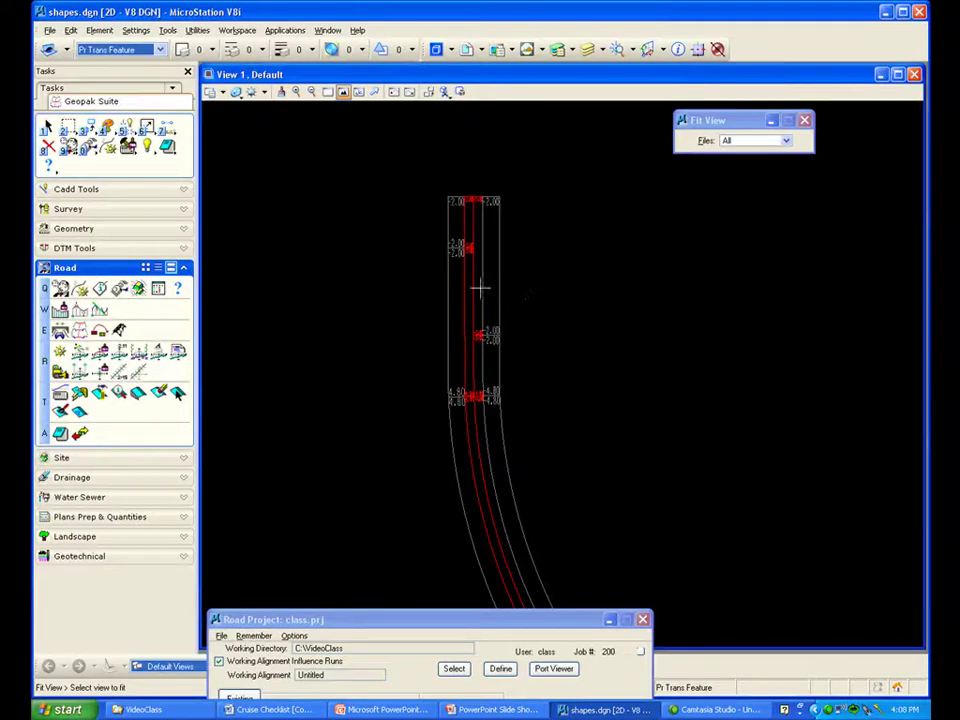
{"action": "left_click", "coordinate": [118, 394]}
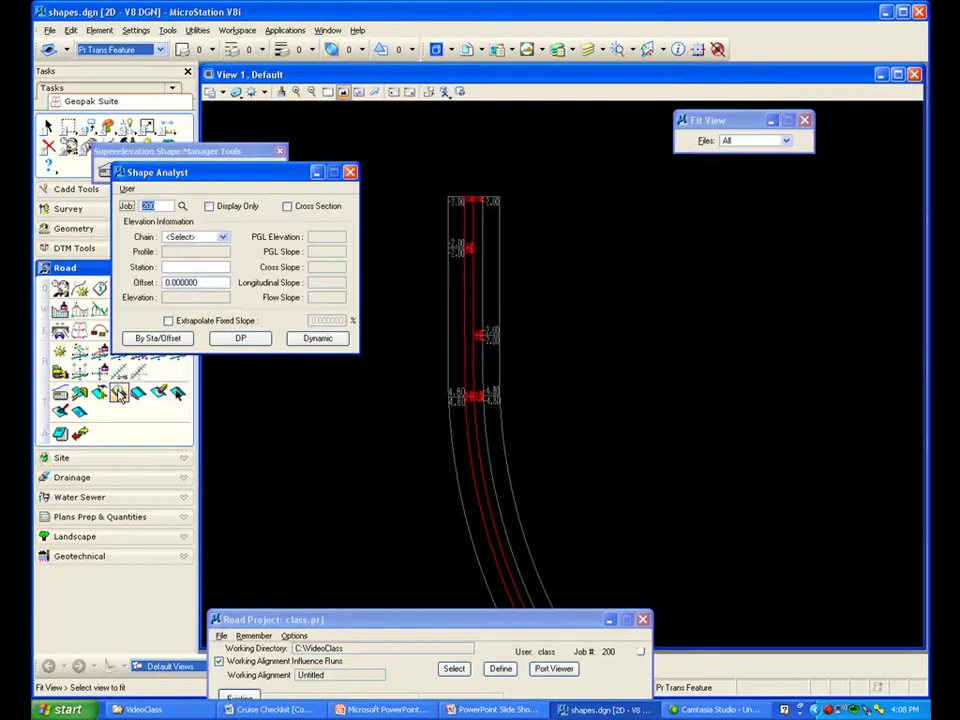
{"action": "left_click_drag", "start_coordinate": [294, 172], "coordinate": [740, 207]}
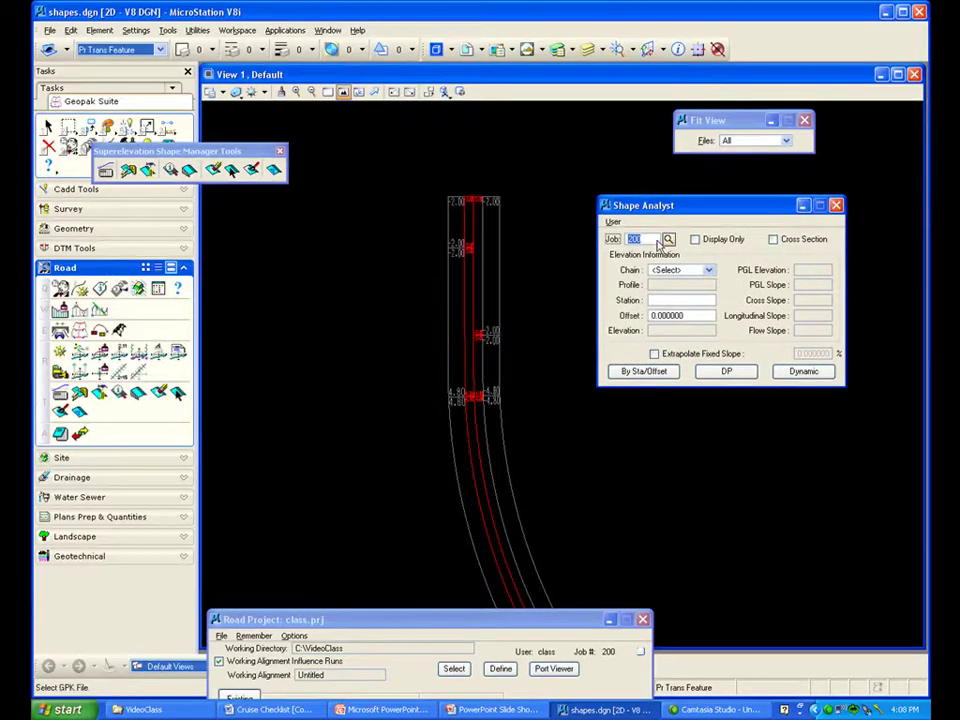
{"action": "left_click", "coordinate": [695, 239]}
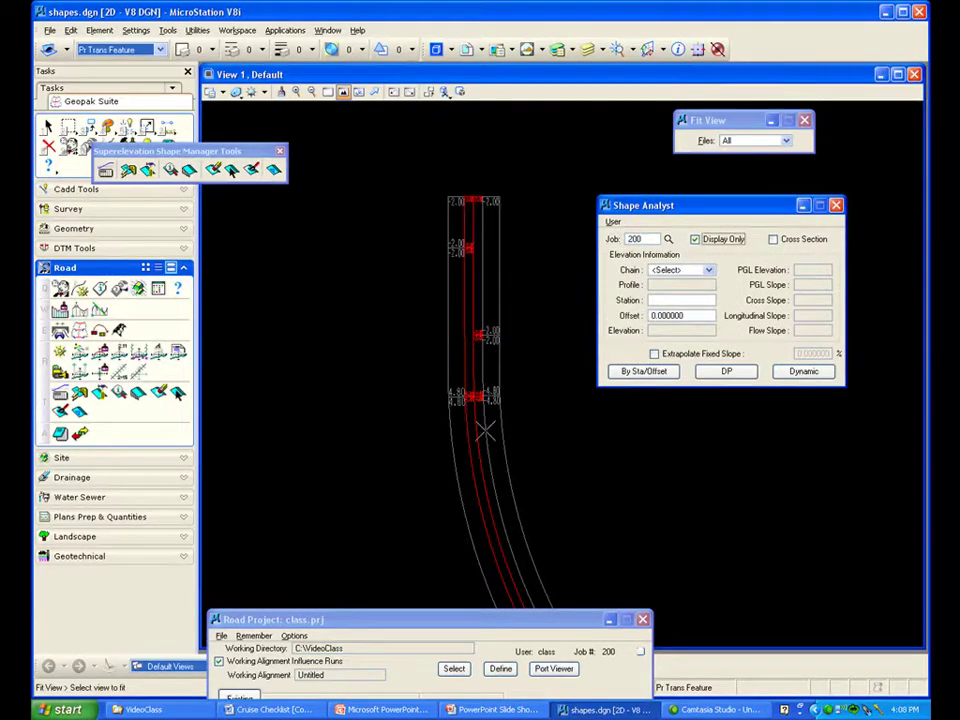
{"action": "scroll", "coordinate": [497, 385], "scroll_direction": "up", "scroll_amount": 2}
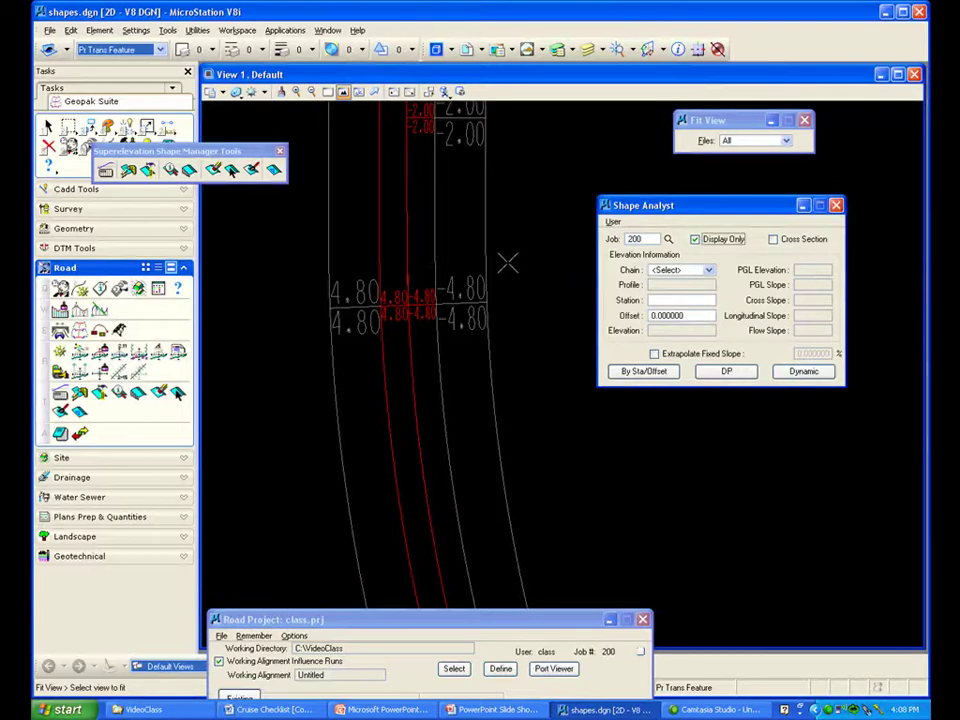
{"action": "left_click_drag", "start_coordinate": [237, 152], "coordinate": [672, 141]}
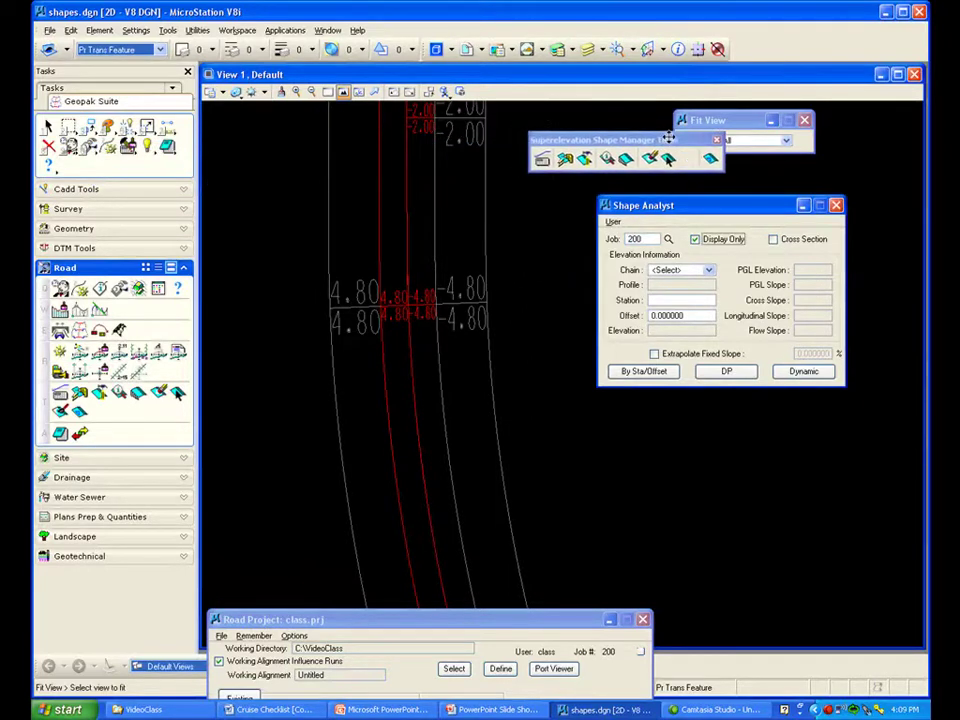
{"action": "left_click", "coordinate": [804, 120]}
{"action": "left_click_drag", "start_coordinate": [635, 140], "coordinate": [655, 124]}
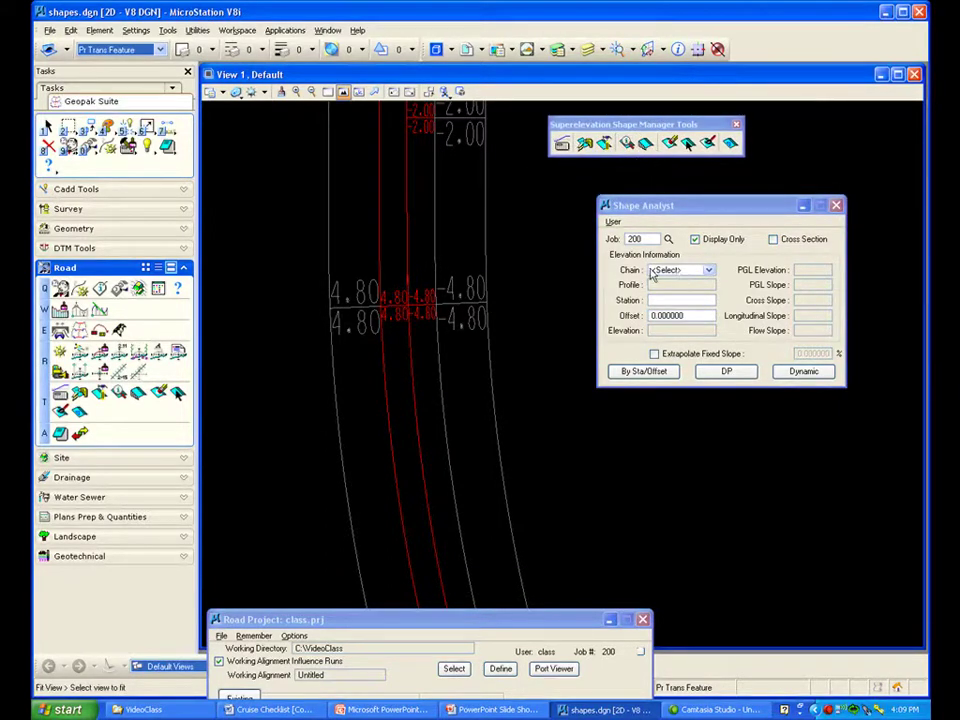
{"action": "left_click", "coordinate": [709, 270]}
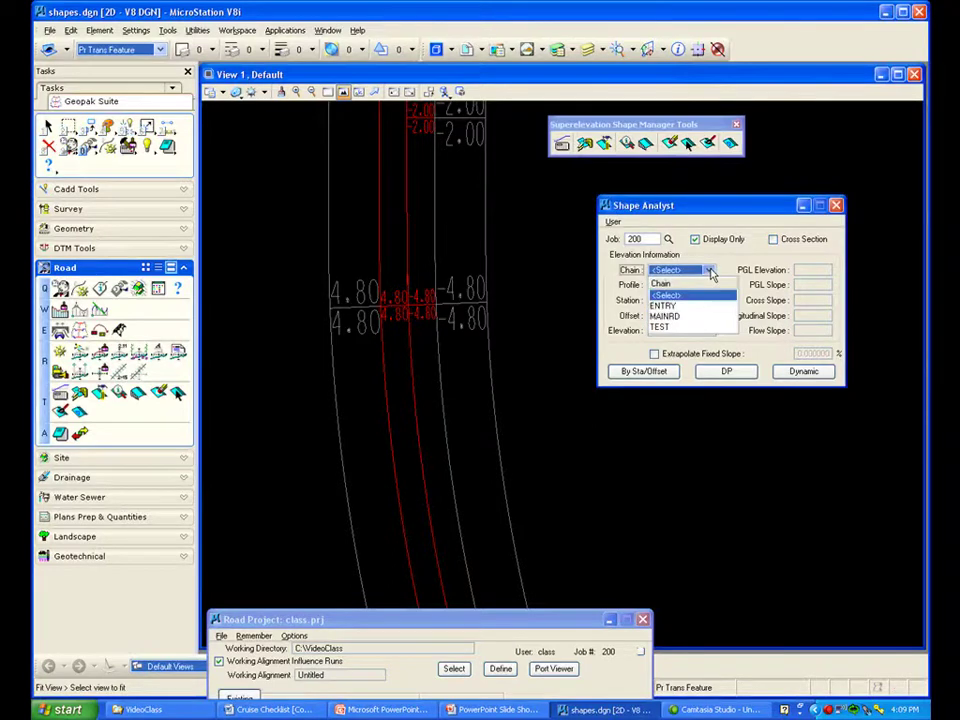
{"action": "left_click", "coordinate": [679, 316]}
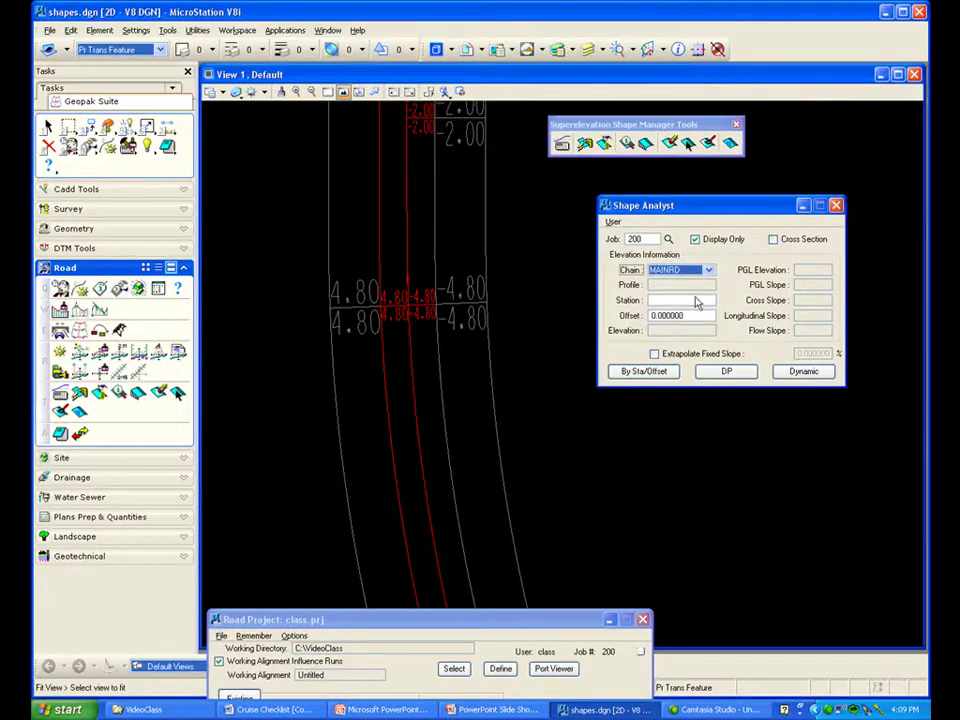
Analyze a data point inside the right outer shape just below the -4.80 slope line, and refresh the view
{"action": "left_click", "coordinate": [727, 371]}
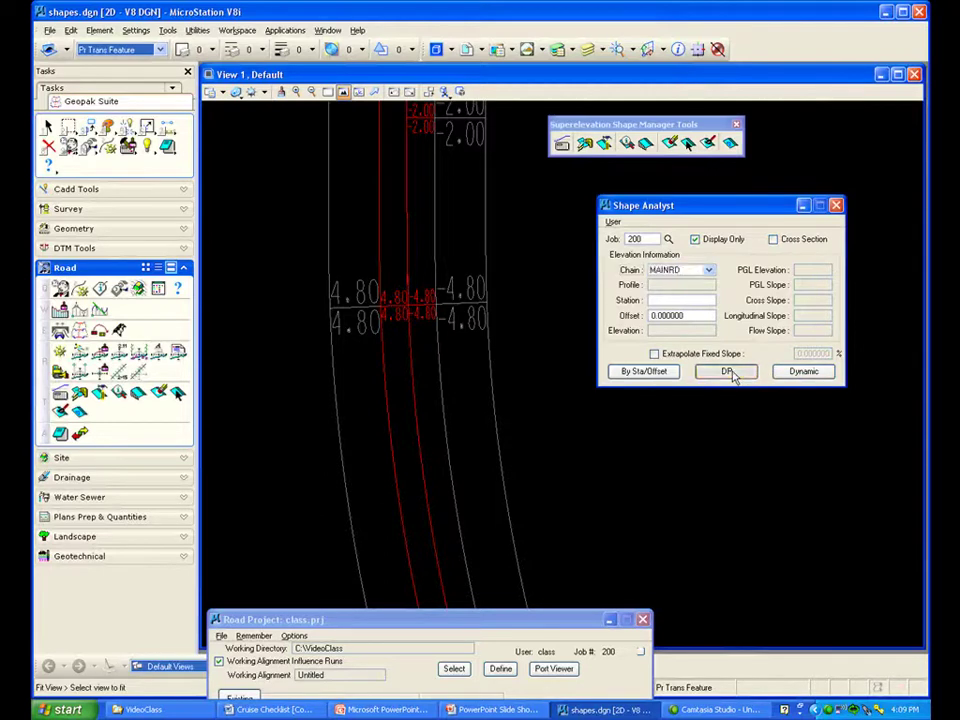
{"action": "left_click", "coordinate": [474, 363]}
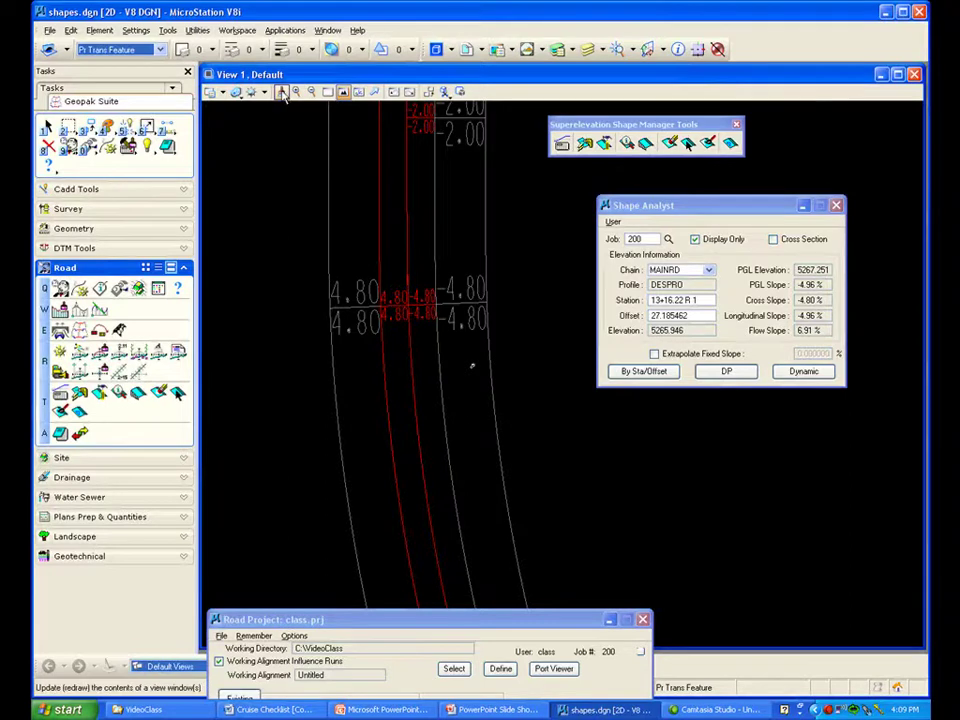
{"action": "left_click", "coordinate": [236, 91]}
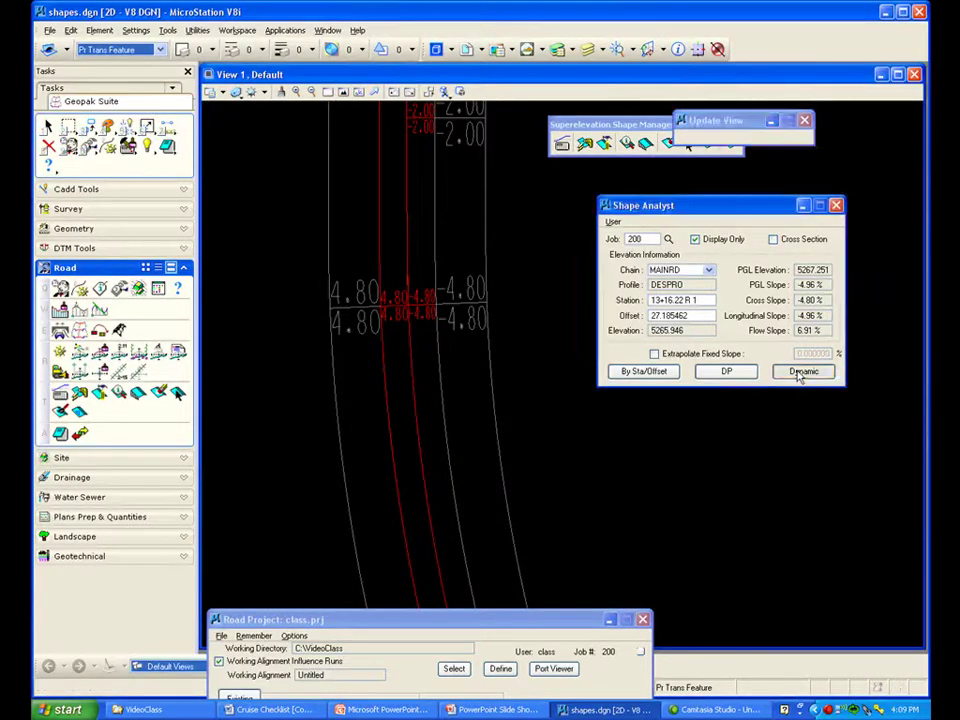
Analyze elevations and slopes across the shapes dynamically, and close the Shape Analyst
{"action": "left_click", "coordinate": [801, 372]}
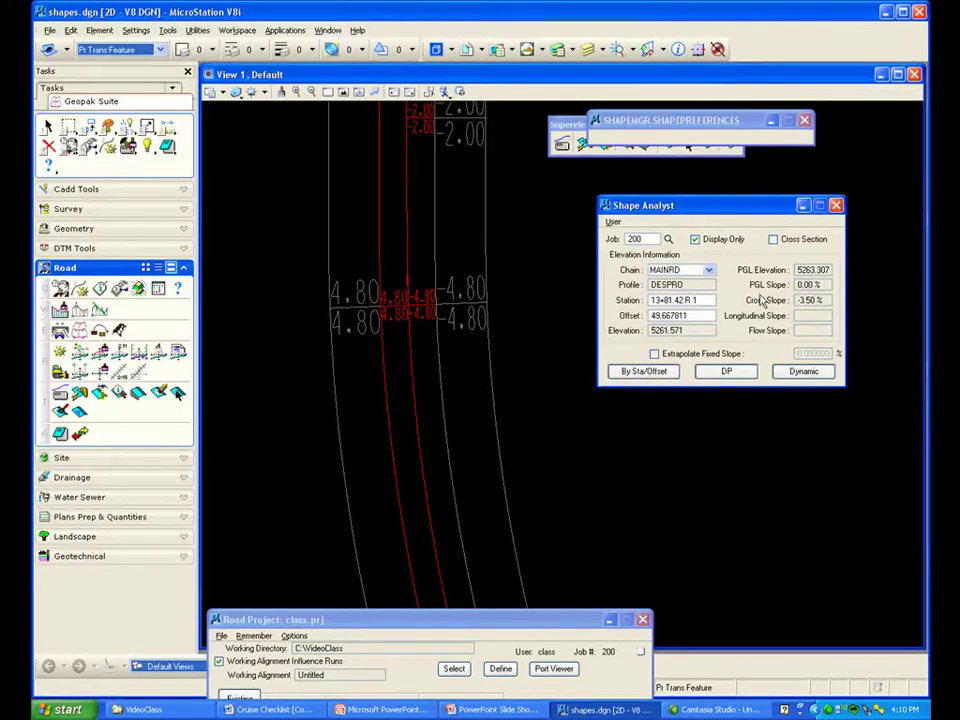
{"action": "left_click", "coordinate": [799, 373]}
{"action": "left_click", "coordinate": [836, 206]}
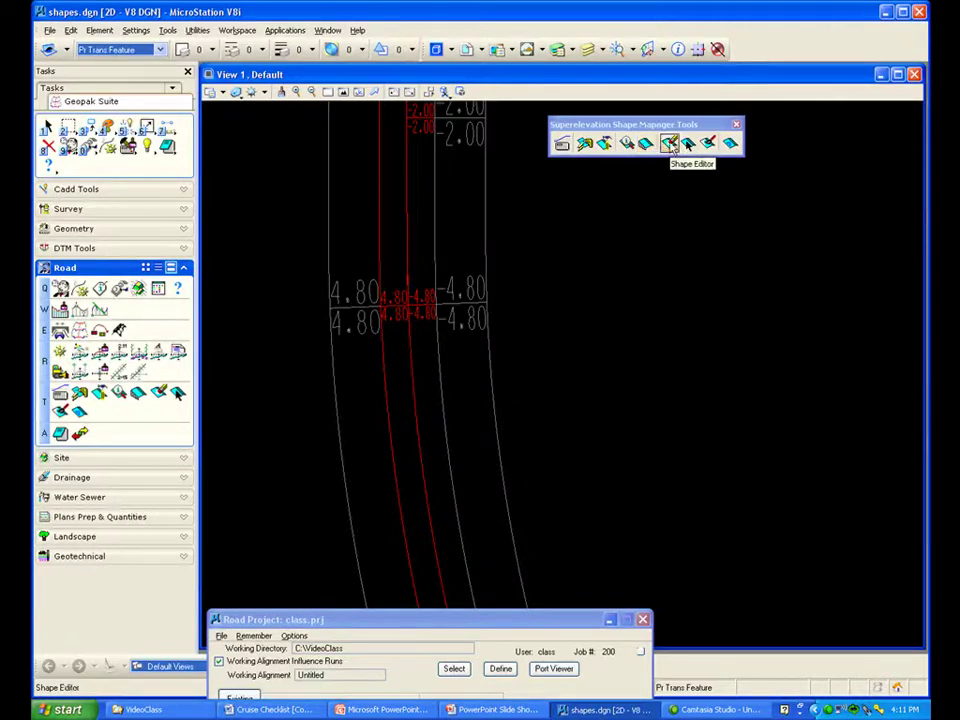
Identify the right outer shape just below the -4.80 slope line in the Shape Editor, review its stations and slopes, and close the editor
{"action": "left_click", "coordinate": [670, 144]}
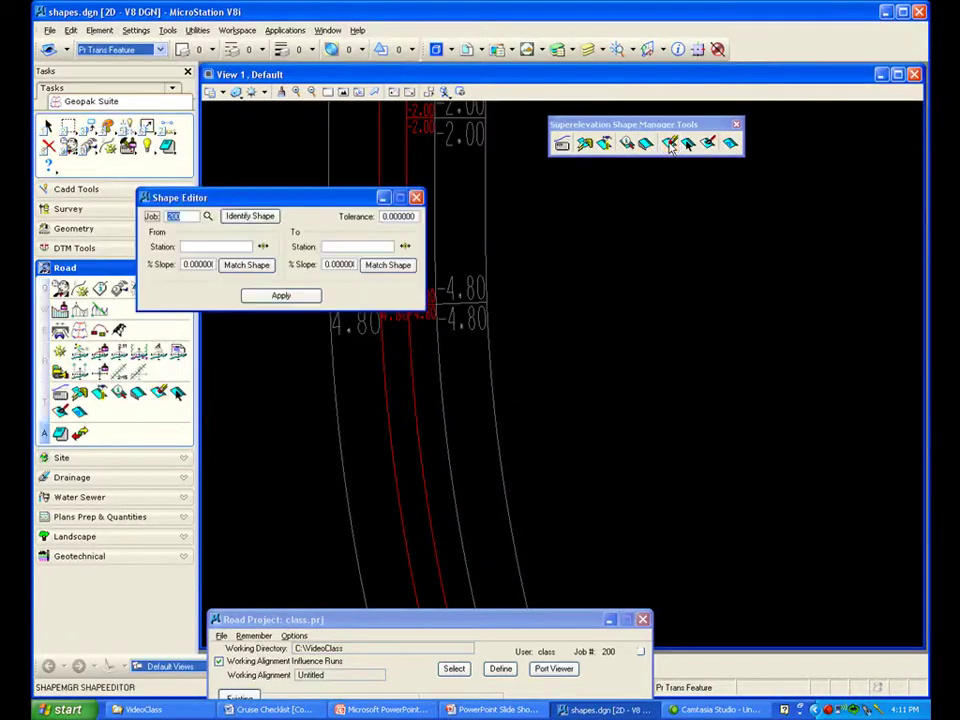
{"action": "left_click_drag", "start_coordinate": [330, 198], "coordinate": [739, 233]}
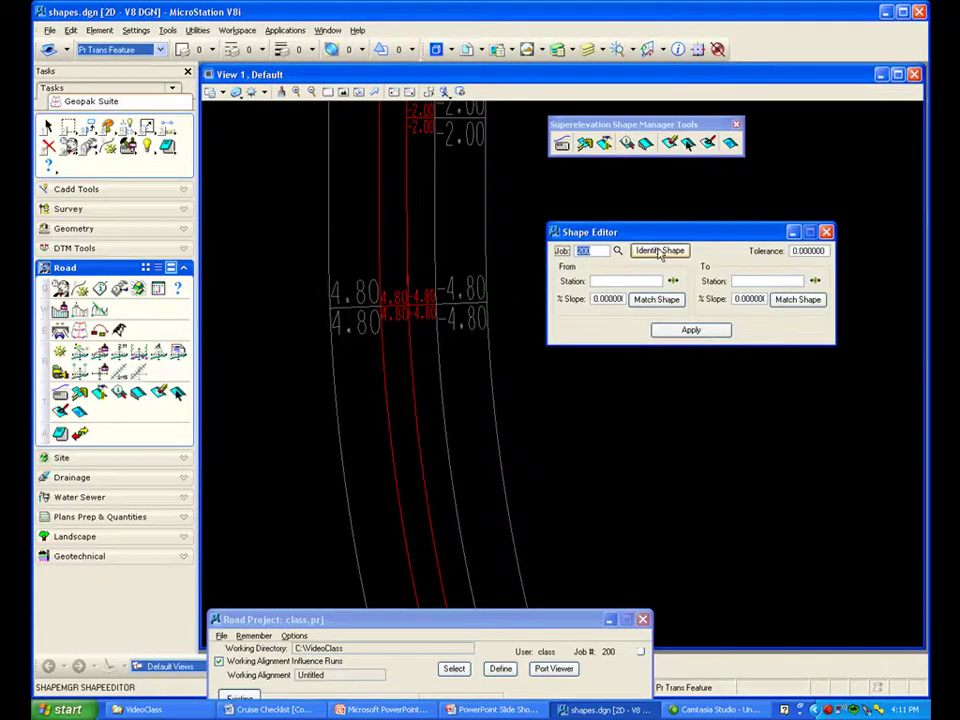
{"action": "left_click", "coordinate": [658, 254]}
{"action": "left_click", "coordinate": [493, 354]}
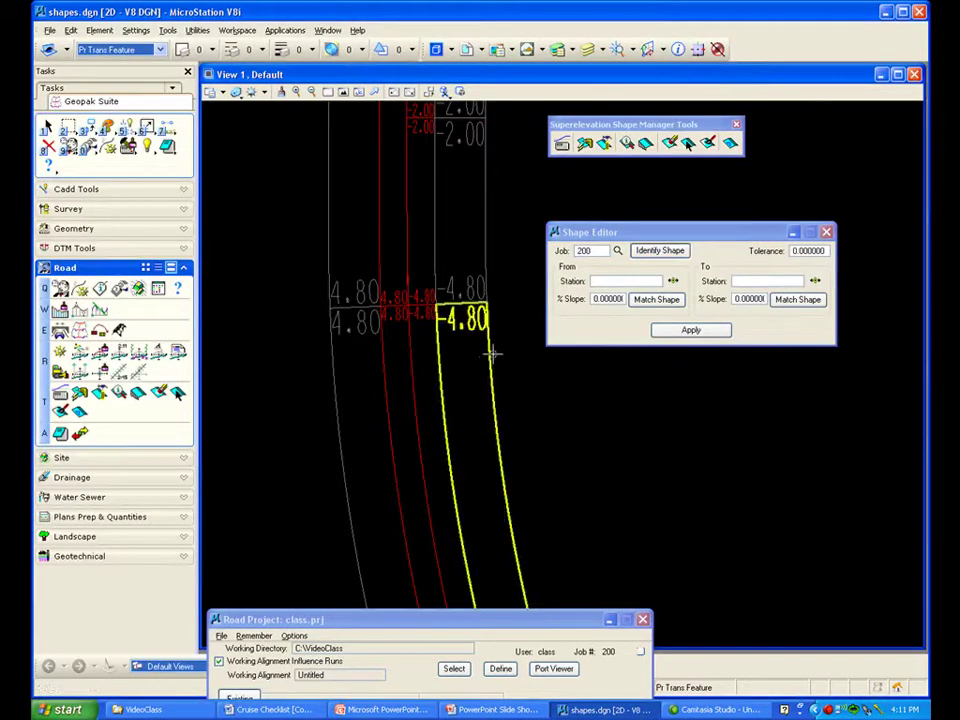
{"action": "left_click", "coordinate": [604, 379]}
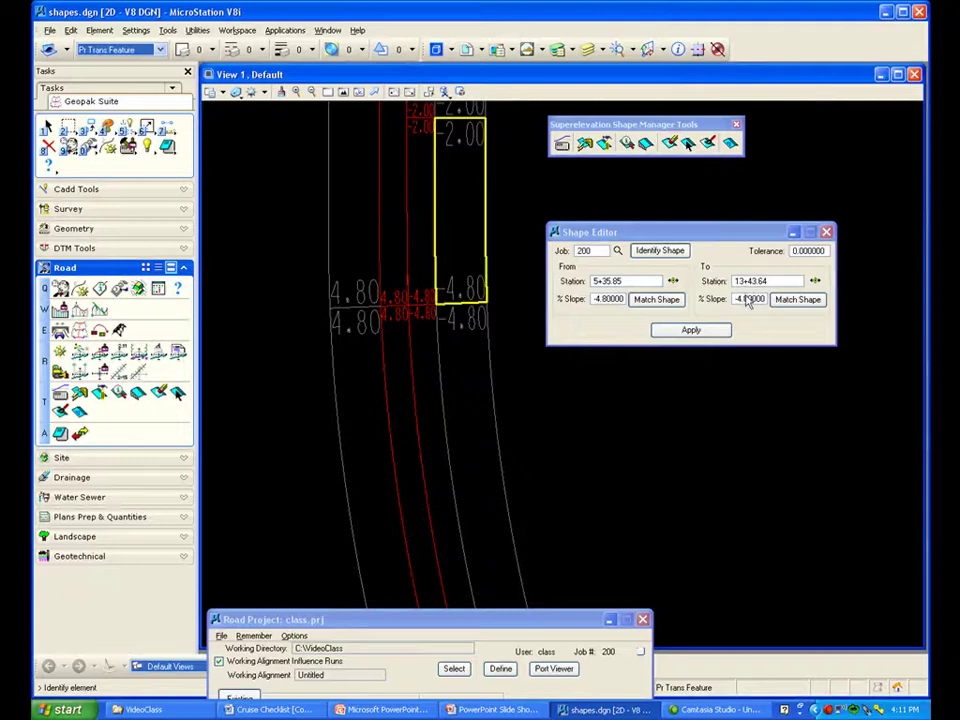
{"action": "left_click", "coordinate": [826, 233]}
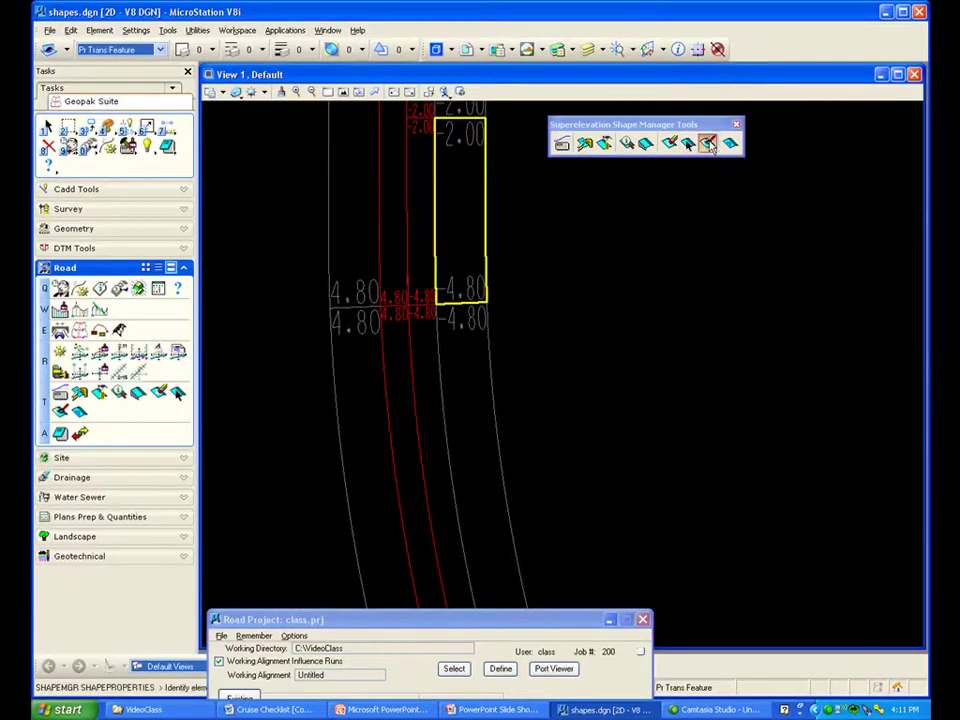
Open Shape Properties and enable all shape parameters, from Baseline, Profile and PGL Chain through From Slope and To Slope
{"action": "left_click", "coordinate": [707, 143]}
{"action": "left_click_drag", "start_coordinate": [246, 224], "coordinate": [698, 225]}
{"action": "left_click", "coordinate": [626, 269]}
{"action": "left_click", "coordinate": [626, 284]}
{"action": "left_click", "coordinate": [626, 299]}
{"action": "left_click", "coordinate": [626, 314]}
{"action": "left_click", "coordinate": [626, 329]}
{"action": "left_click", "coordinate": [626, 344]}
{"action": "left_click", "coordinate": [626, 360]}
{"action": "left_click", "coordinate": [626, 375]}
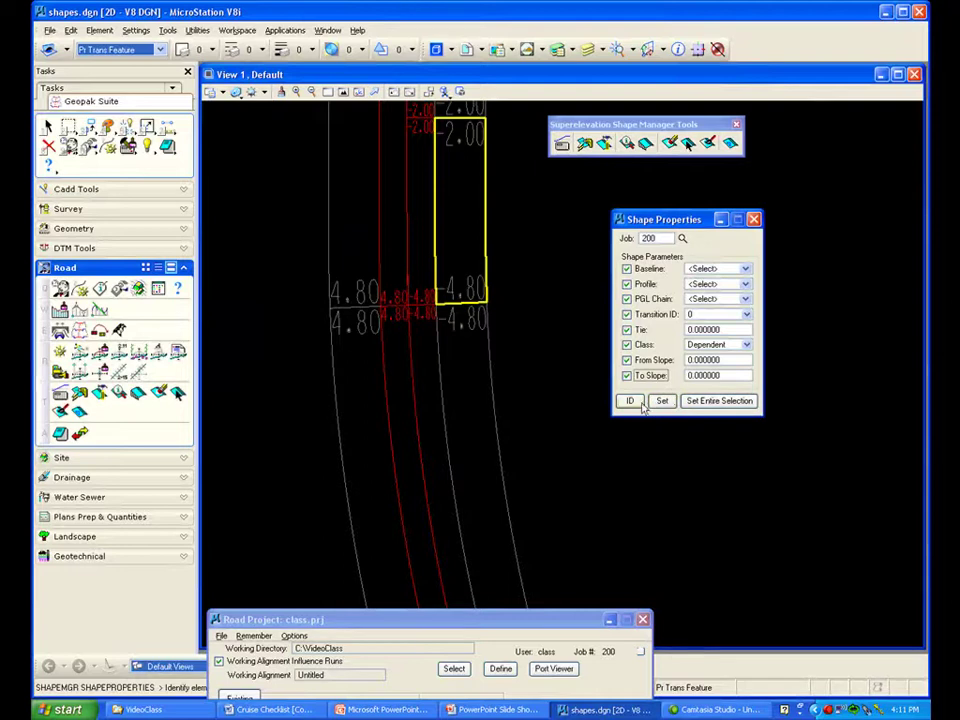
Identify the right outer shape below the -4.80 slope line to review its properties, and close Shape Properties and the Element Selection settings
{"action": "left_click", "coordinate": [629, 400]}
{"action": "left_click", "coordinate": [493, 343]}
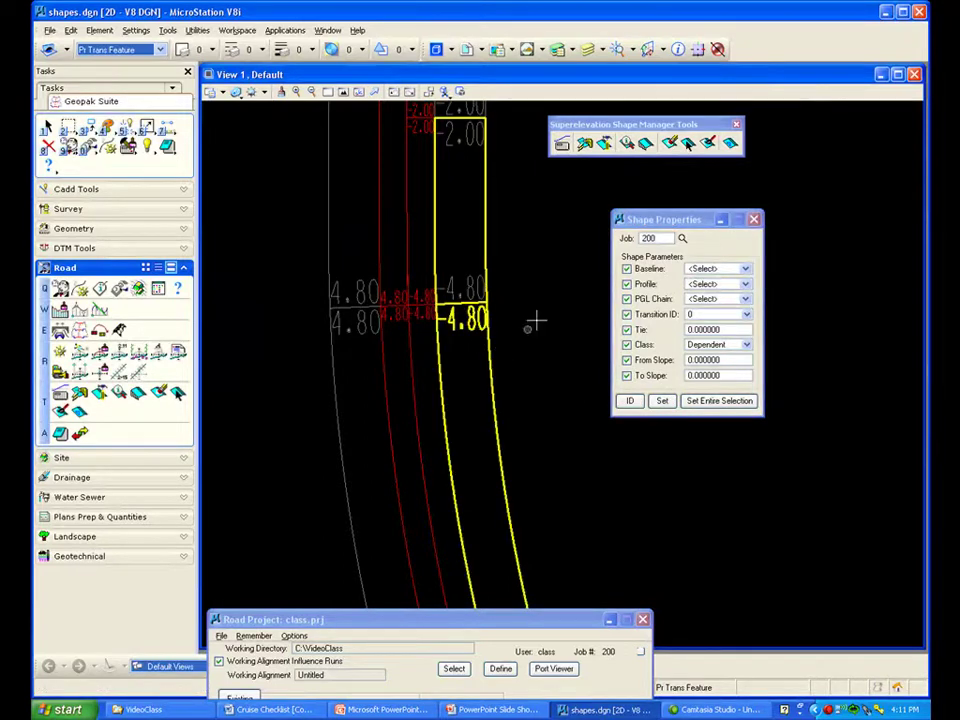
{"action": "left_click", "coordinate": [570, 279]}
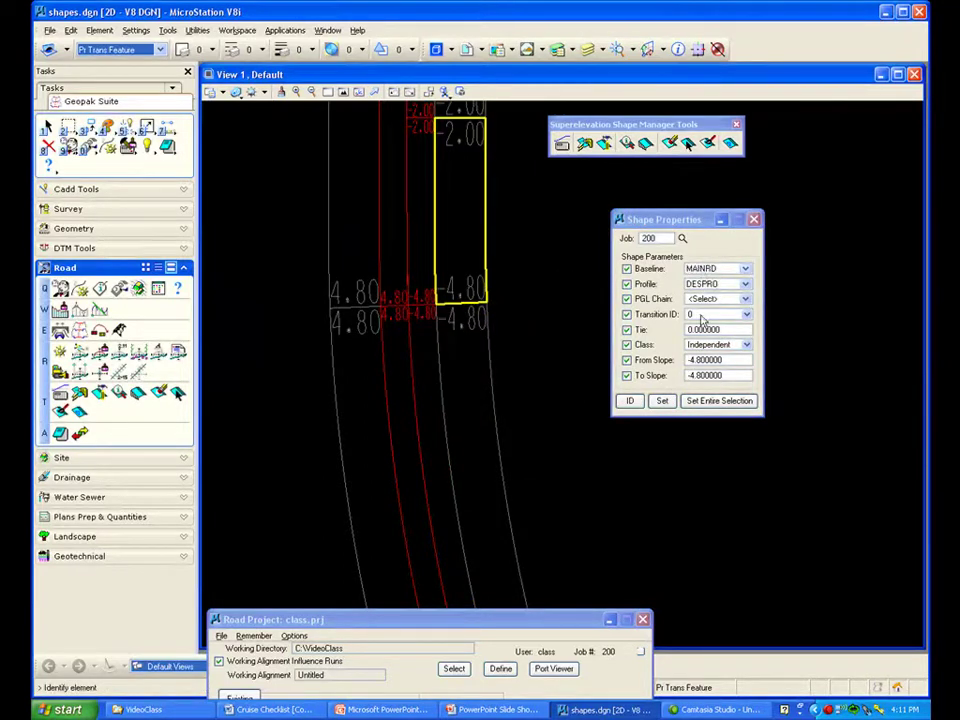
{"action": "left_click", "coordinate": [531, 212]}
{"action": "left_click", "coordinate": [755, 220]}
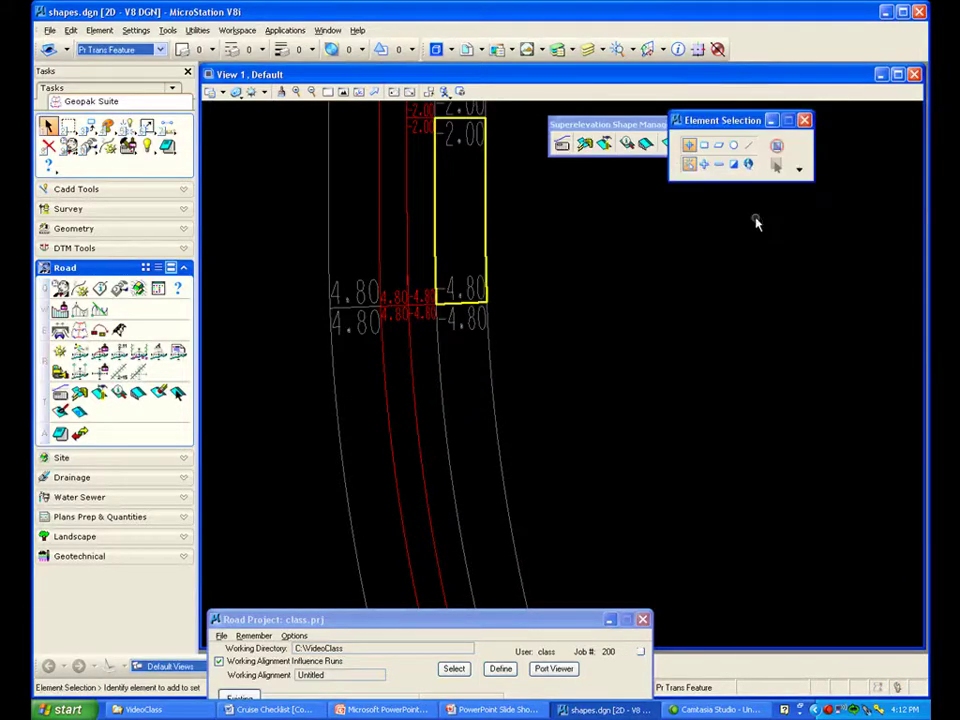
{"action": "left_click", "coordinate": [804, 120]}
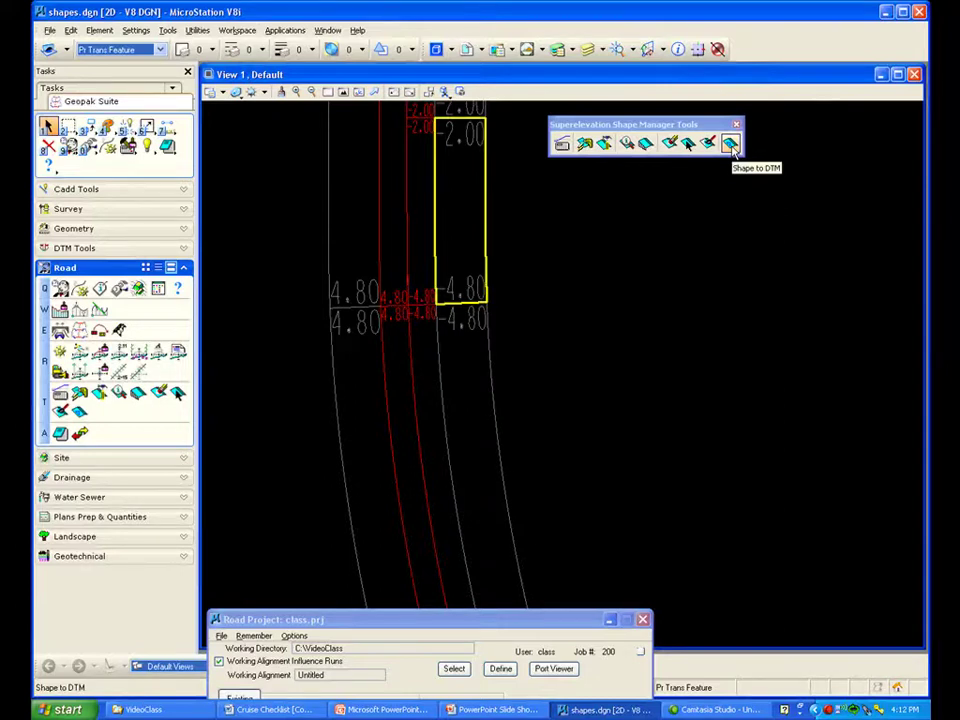
Close the Superelevation Shape Manager Tools
{"action": "left_click", "coordinate": [733, 146]}
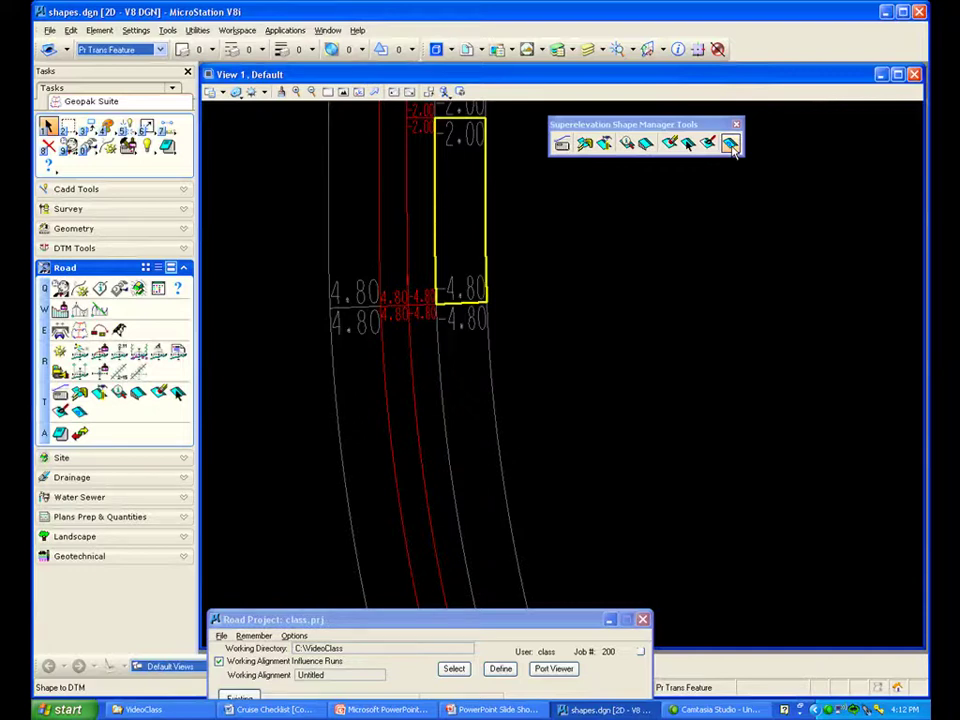
{"action": "left_click_drag", "start_coordinate": [675, 122], "coordinate": [727, 150]}
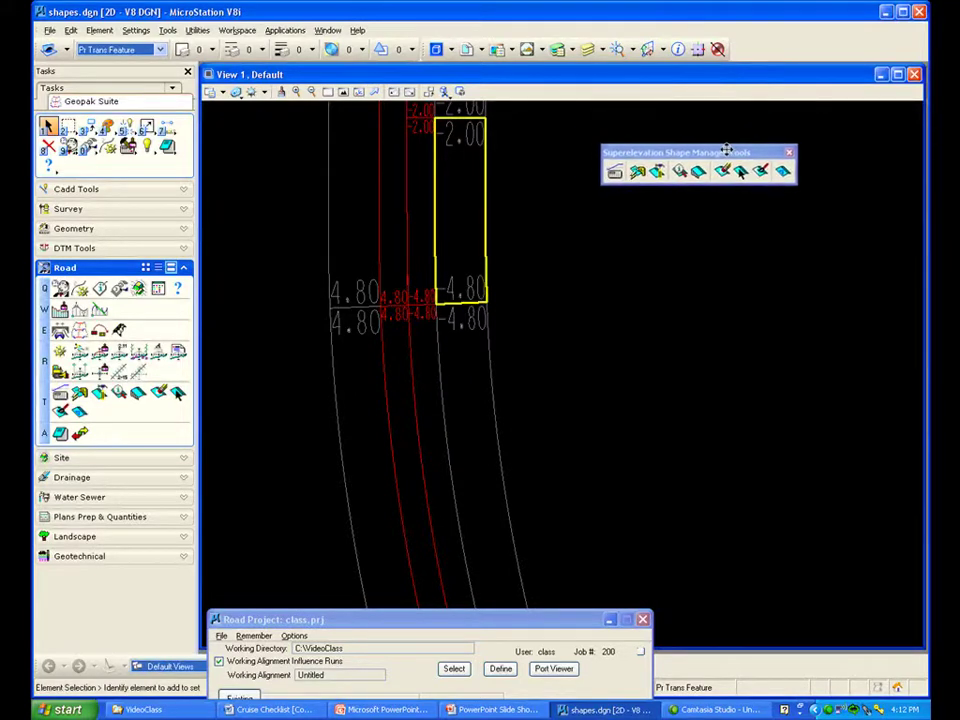
{"action": "left_click", "coordinate": [789, 154]}
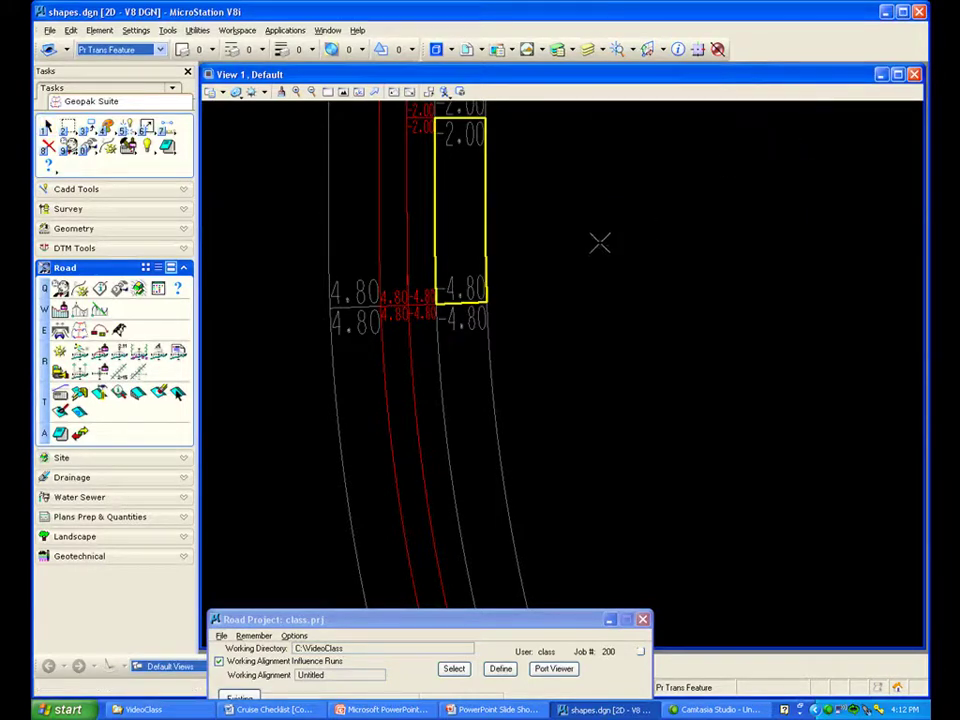
Display the Snap Mode button bar beside the upper straight shapes and choose the Nearest snap
{"action": "left_click", "coordinate": [343, 92]}
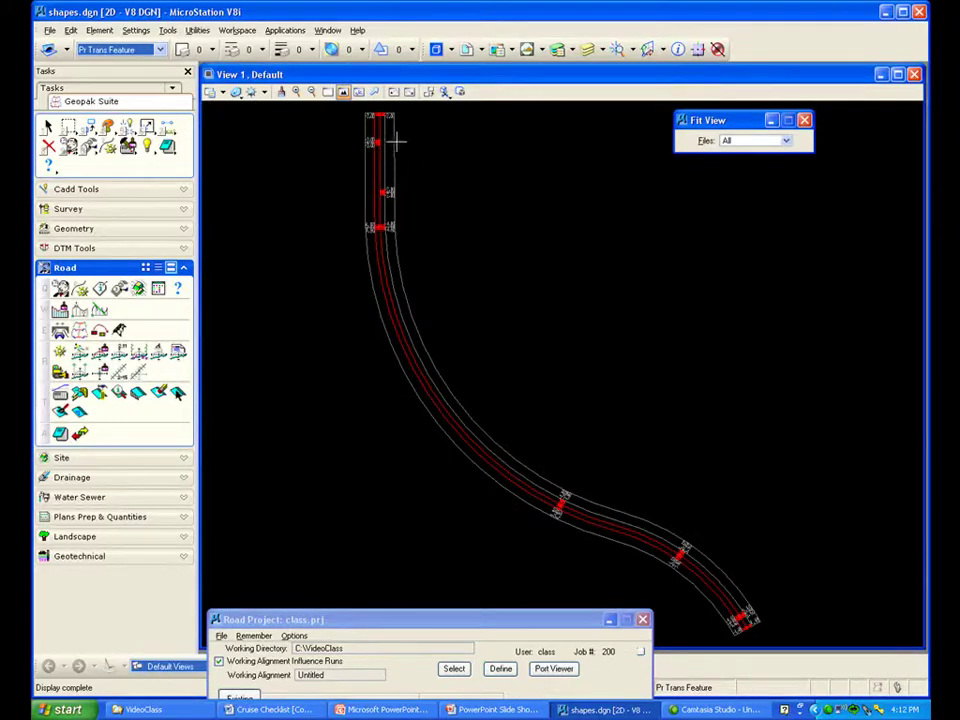
{"action": "scroll", "coordinate": [397, 143], "scroll_direction": "up", "scroll_amount": 2}
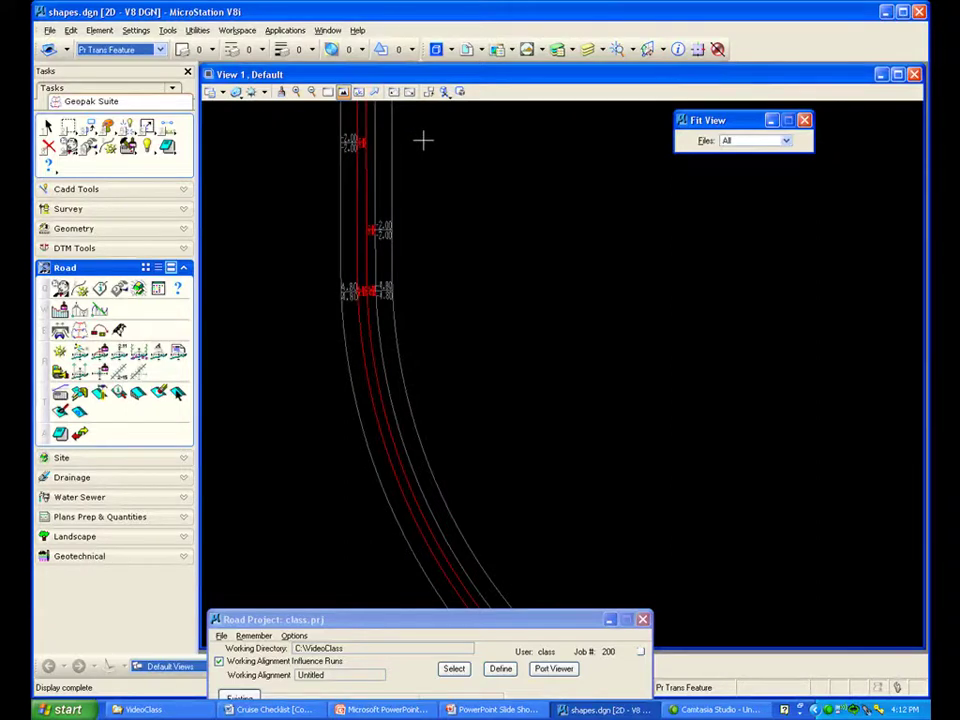
{"action": "scroll", "coordinate": [420, 141], "scroll_direction": "down", "scroll_amount": 2}
{"action": "scroll", "coordinate": [412, 135], "scroll_direction": "up", "scroll_amount": 2}
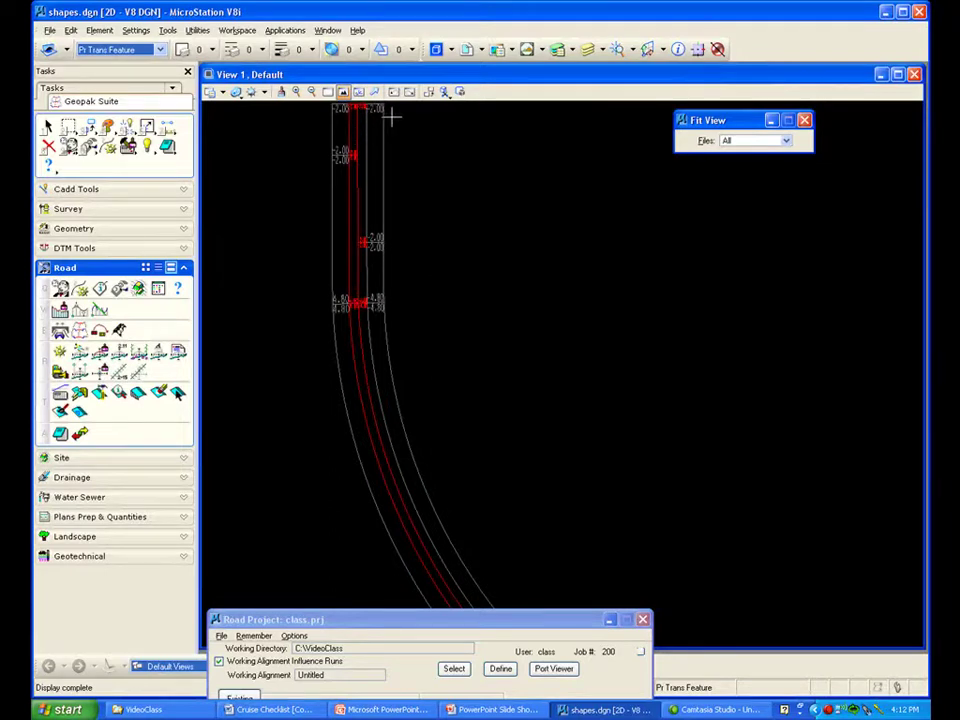
{"action": "scroll", "coordinate": [391, 118], "scroll_direction": "up", "scroll_amount": 2}
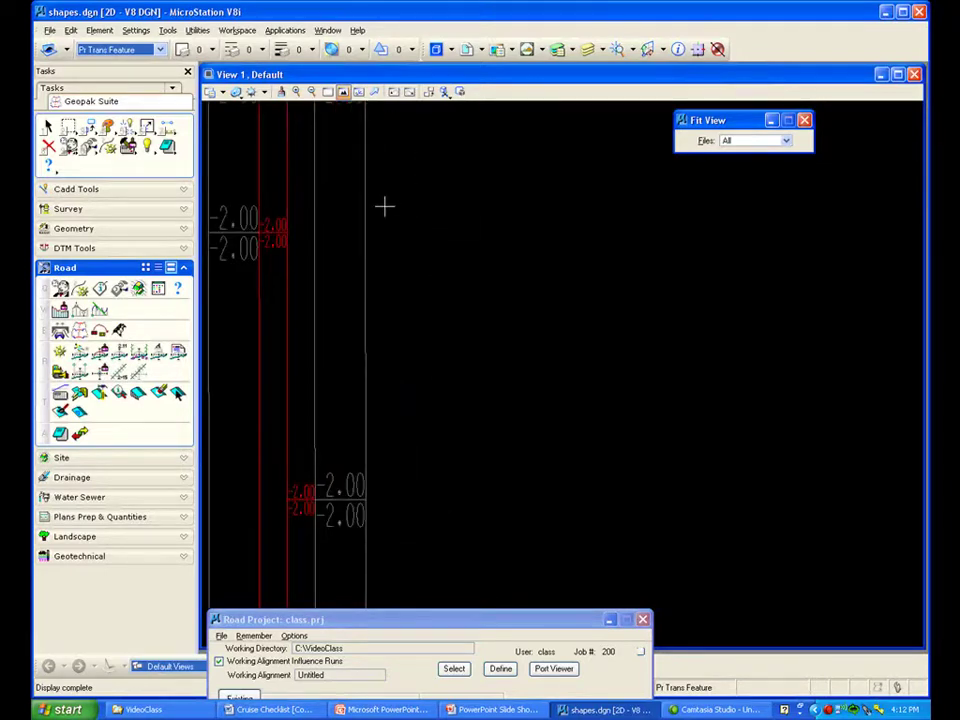
{"action": "left_click_drag", "start_coordinate": [562, 621], "coordinate": [418, 657]}
{"action": "left_click", "coordinate": [625, 688]}
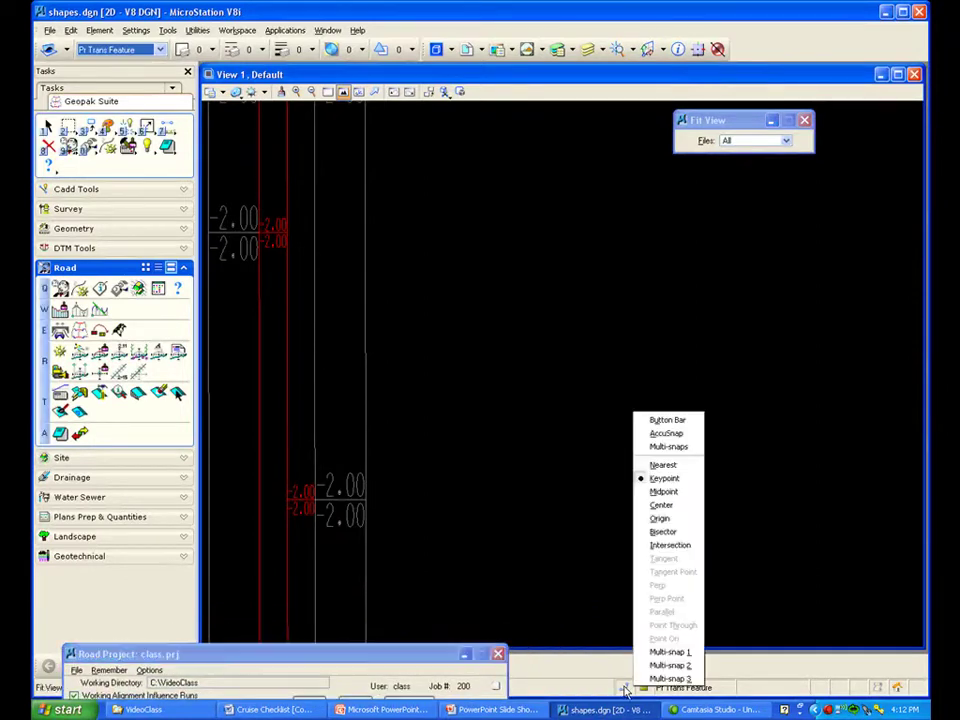
{"action": "left_click", "coordinate": [660, 421]}
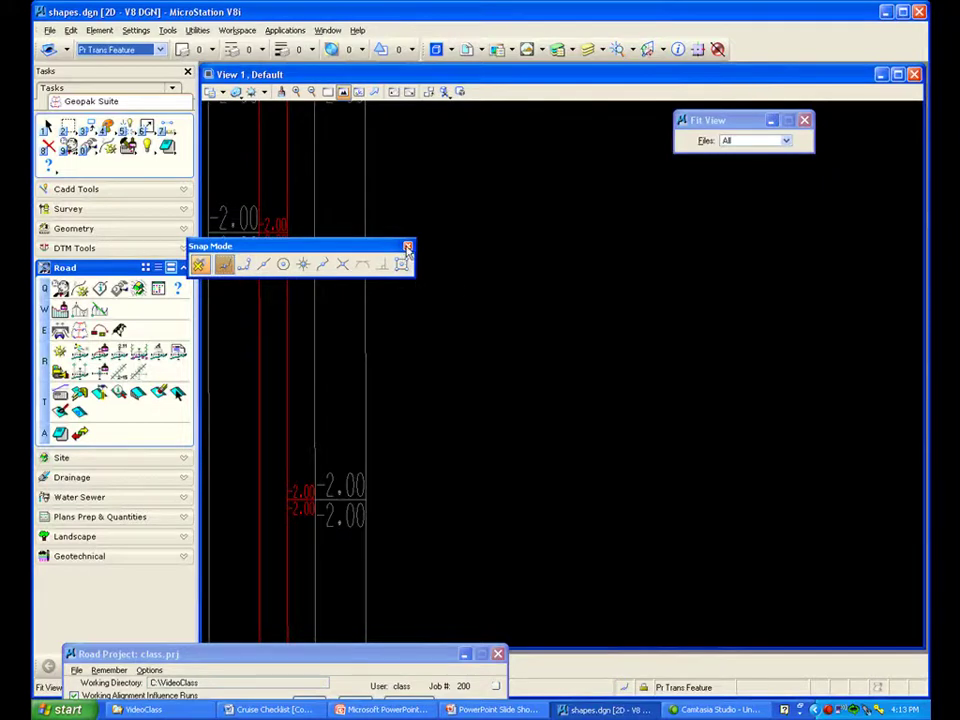
{"action": "left_click_drag", "start_coordinate": [395, 248], "coordinate": [856, 258]}
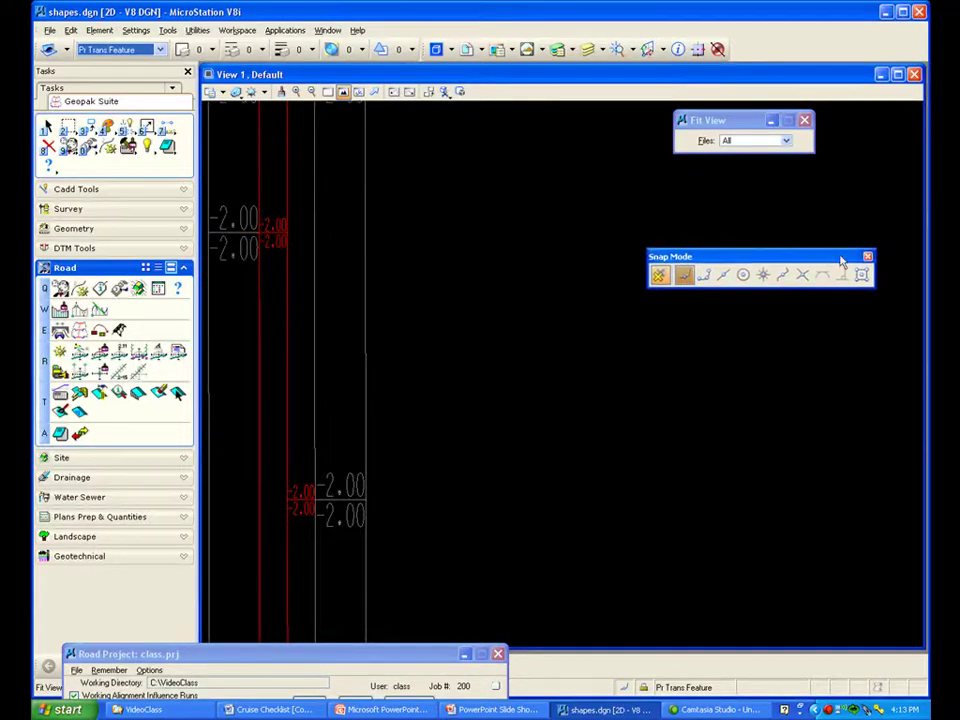
{"action": "left_click", "coordinate": [686, 278]}
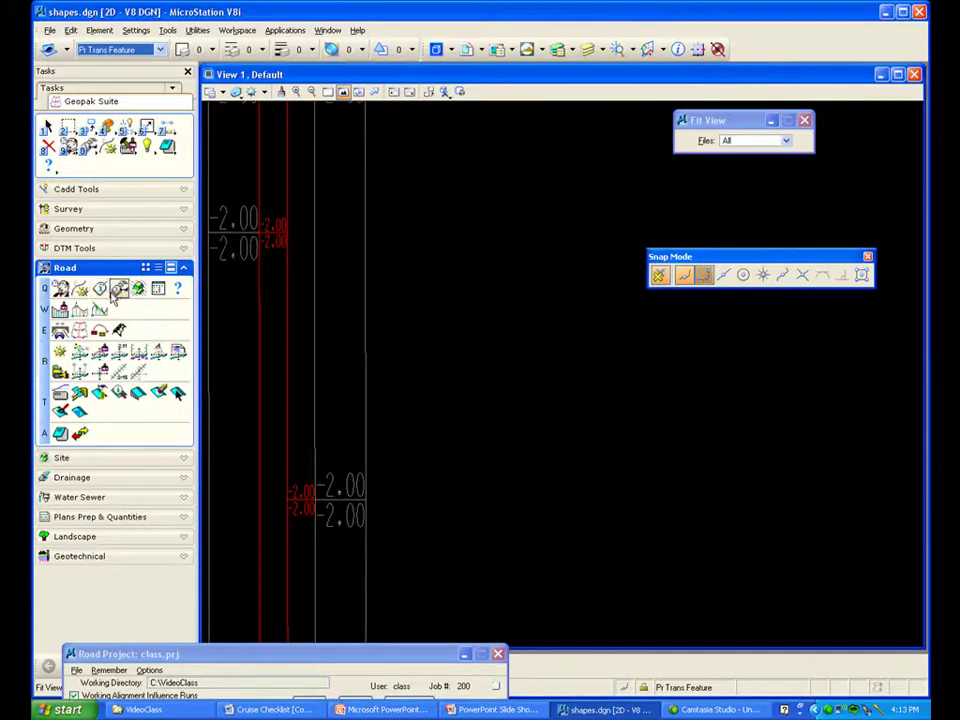
With Join Elements off, draw SmartLine segments from the right outer shape edge above the -2.00 line, angling outward and running roughly parallel upward
{"action": "left_click", "coordinate": [185, 189]}
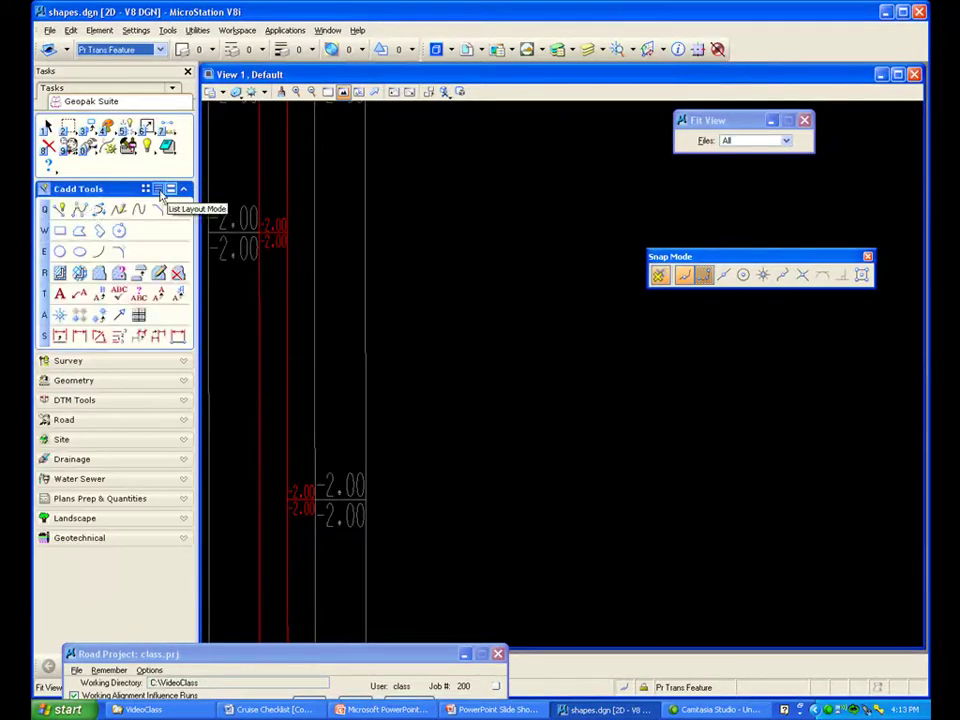
{"action": "left_click", "coordinate": [59, 209]}
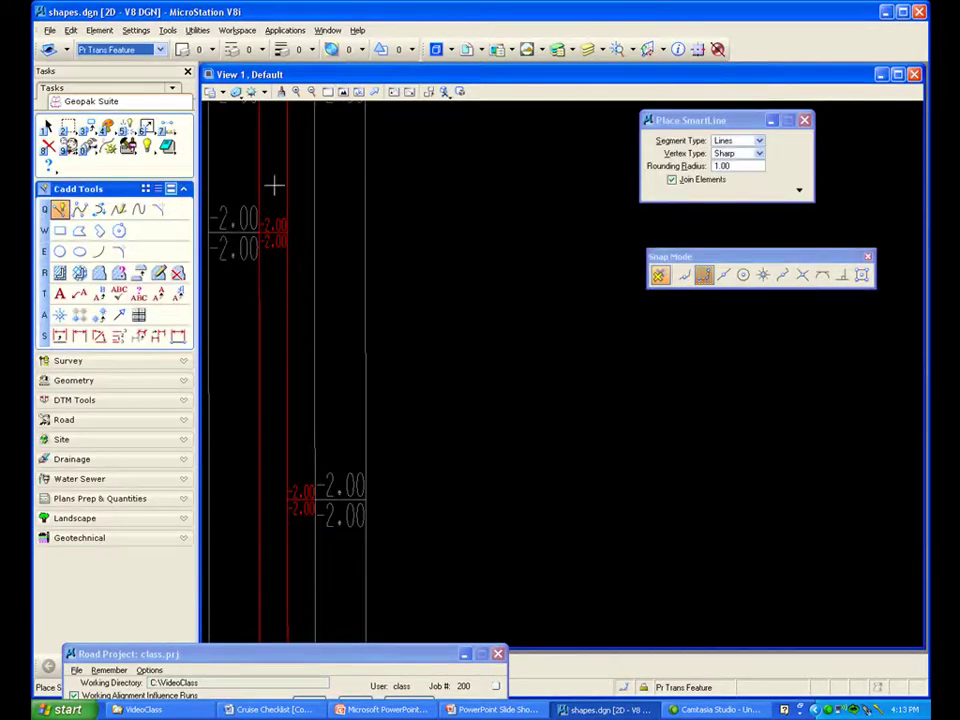
{"action": "left_click", "coordinate": [672, 181]}
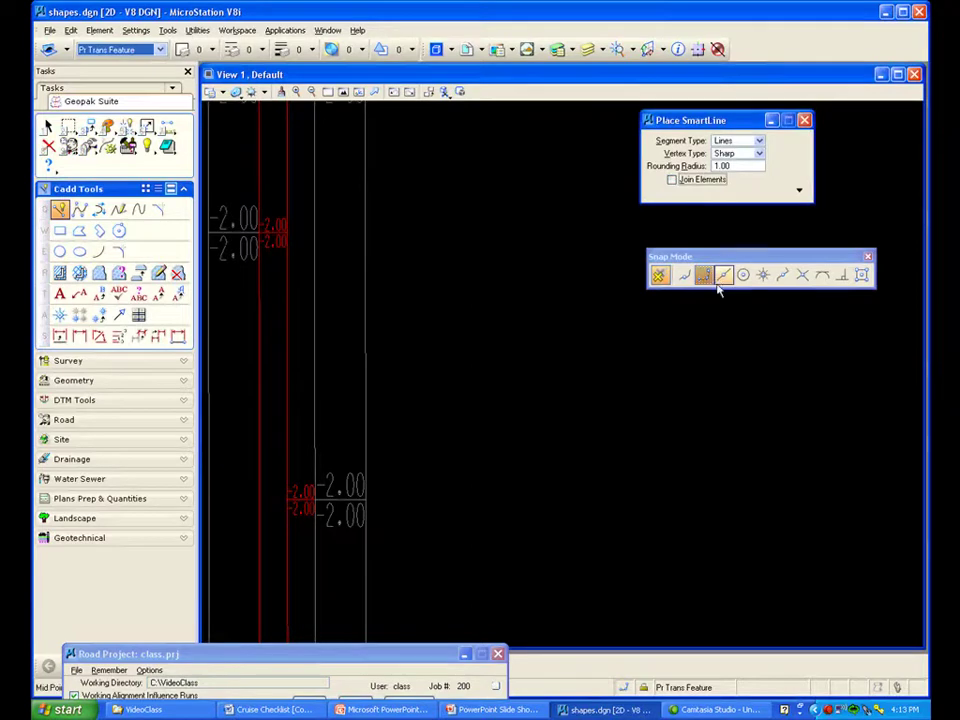
{"action": "left_click", "coordinate": [686, 276]}
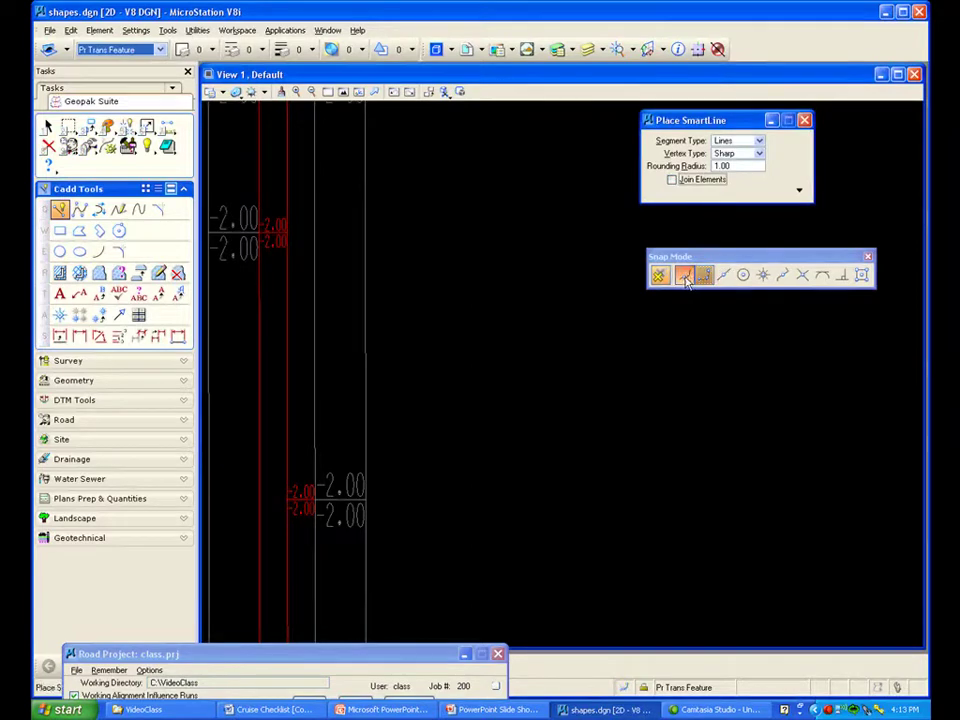
{"action": "left_click", "coordinate": [366, 394]}
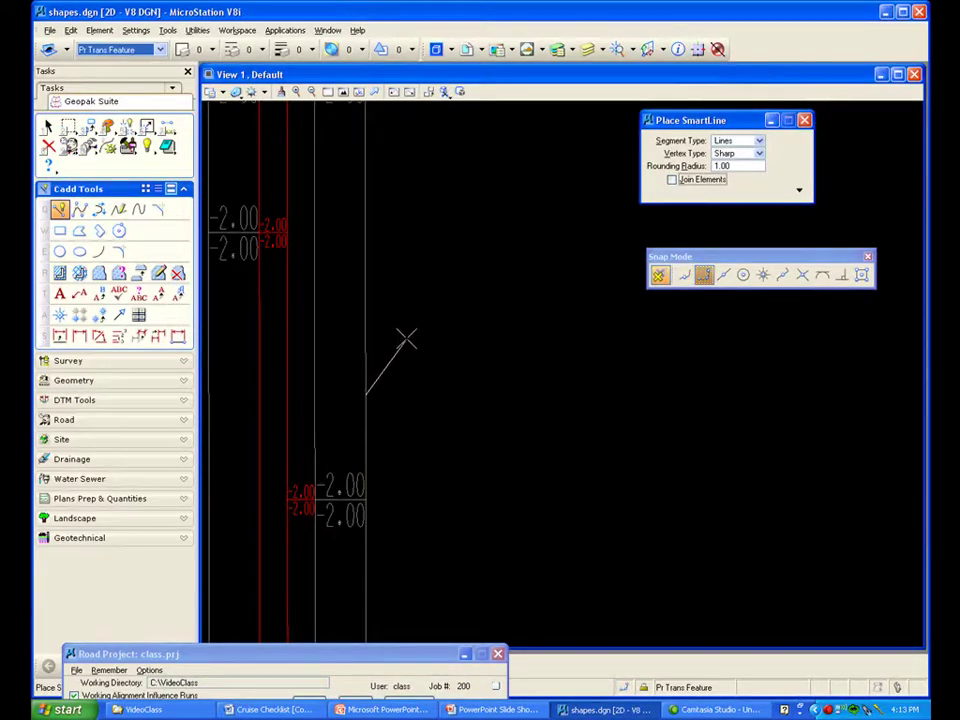
{"action": "left_click", "coordinate": [404, 336]}
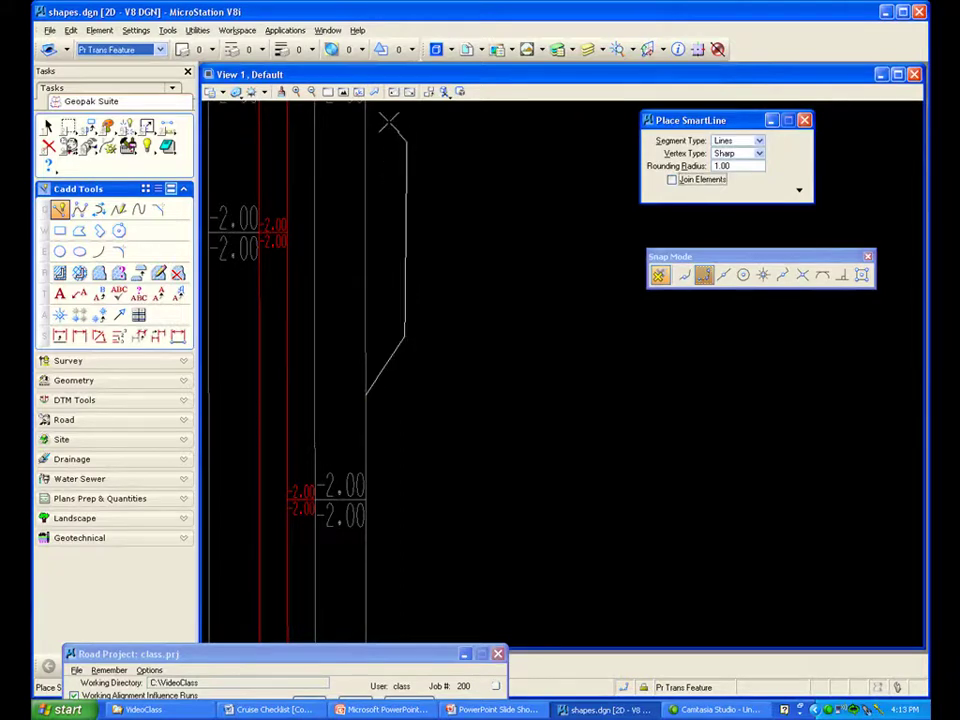
{"action": "left_click", "coordinate": [406, 141]}
Snap the SmartLine back to the outer shape edge near its upper end, and close the outline along the edge at its starting point
{"action": "left_click", "coordinate": [684, 275]}
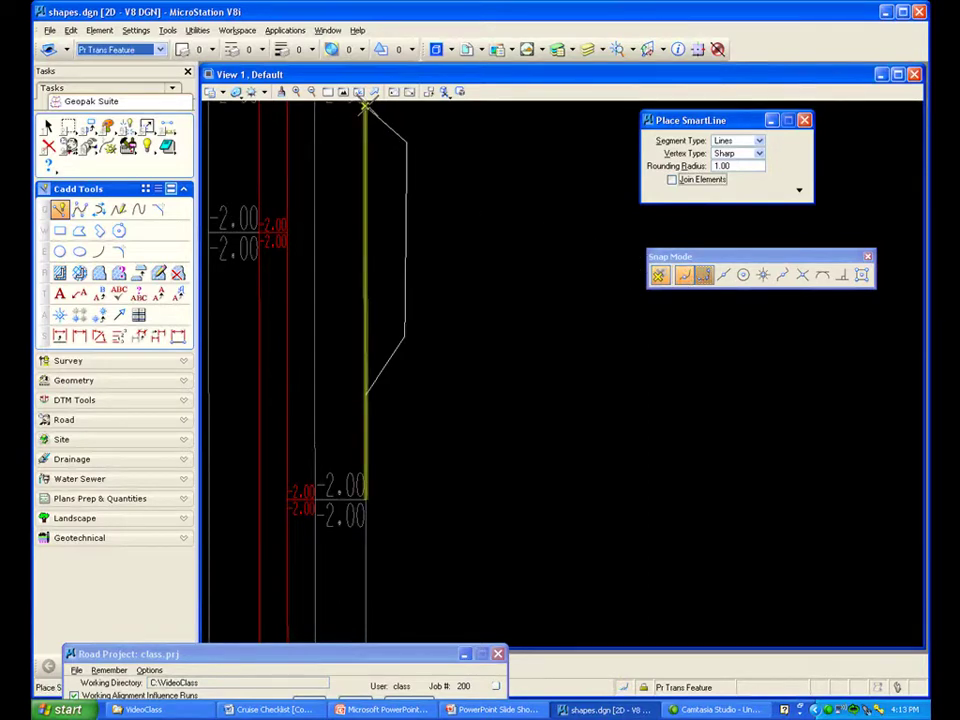
{"action": "scroll", "coordinate": [424, 168], "scroll_direction": "down", "scroll_amount": 2}
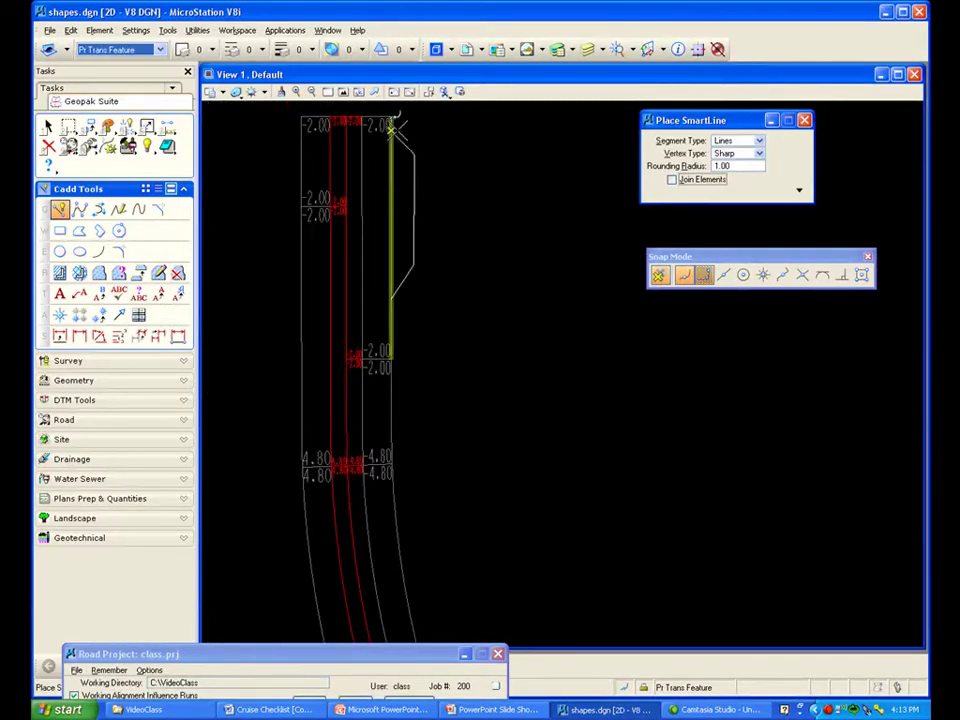
{"action": "left_click", "coordinate": [396, 123]}
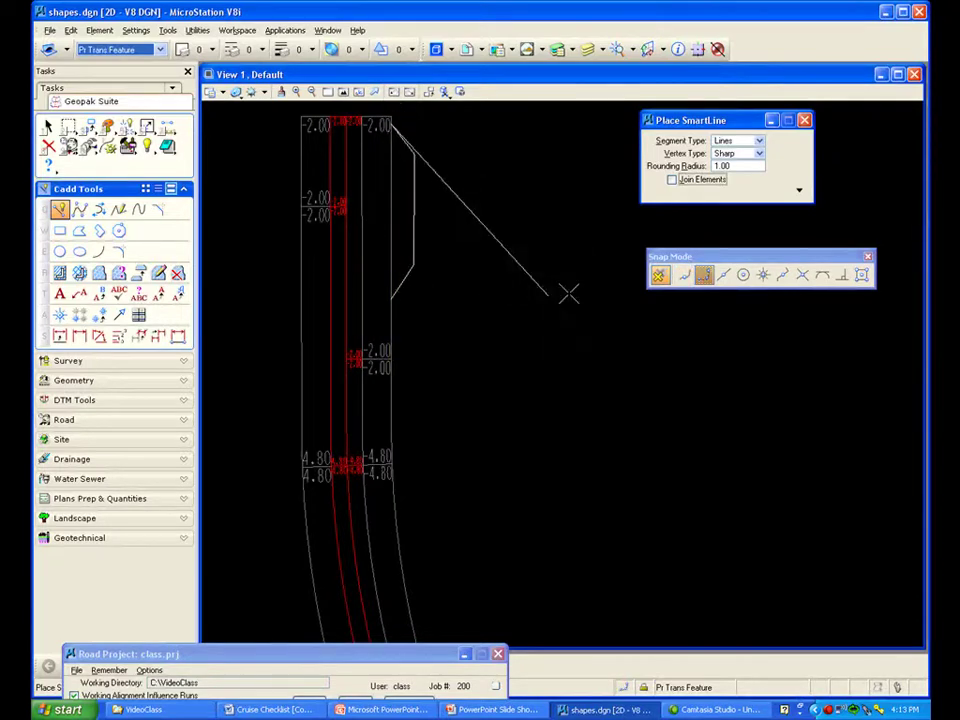
{"action": "left_click", "coordinate": [706, 276]}
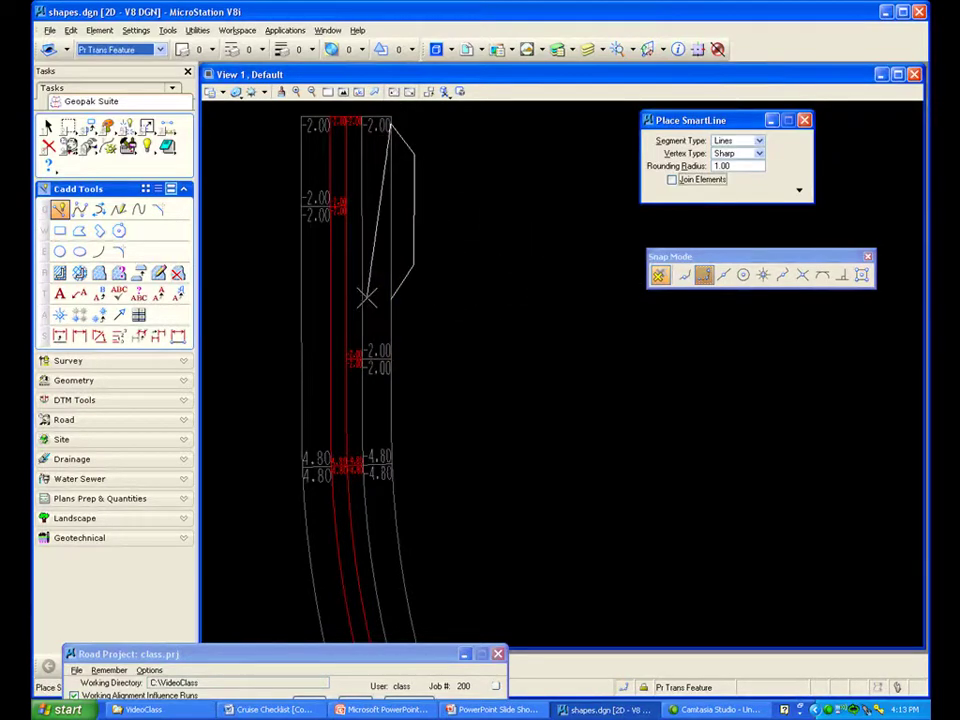
{"action": "left_click", "coordinate": [394, 294]}
{"action": "right_click", "coordinate": [463, 264]}
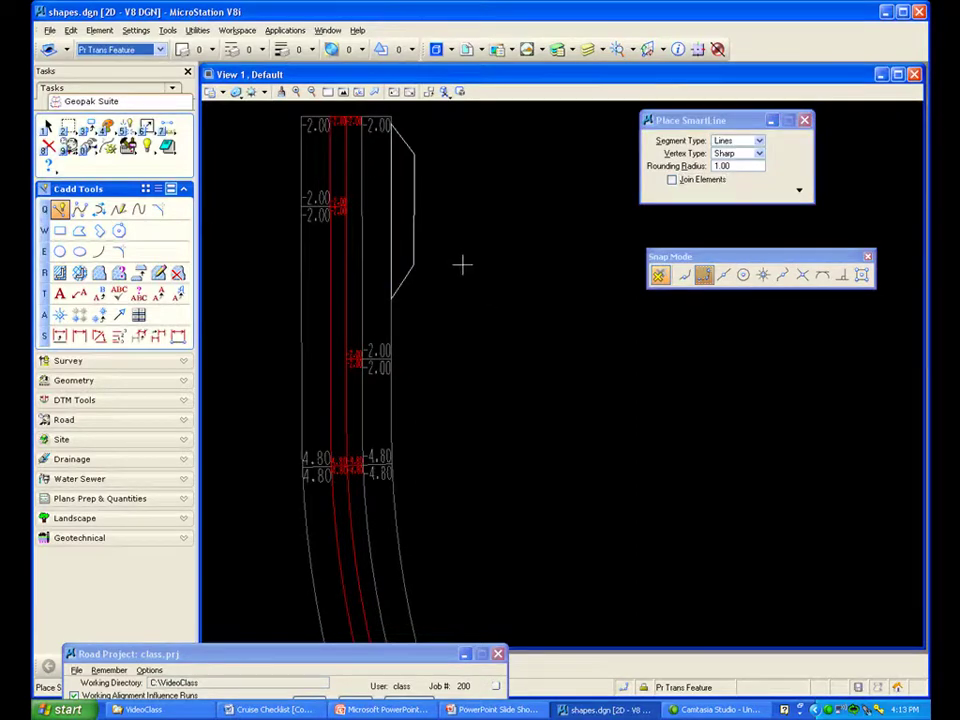
Close the Place SmartLine settings and the Snap Mode bar, with the new outline enlarged in the view
{"action": "scroll", "coordinate": [434, 147], "scroll_direction": "up", "scroll_amount": 2}
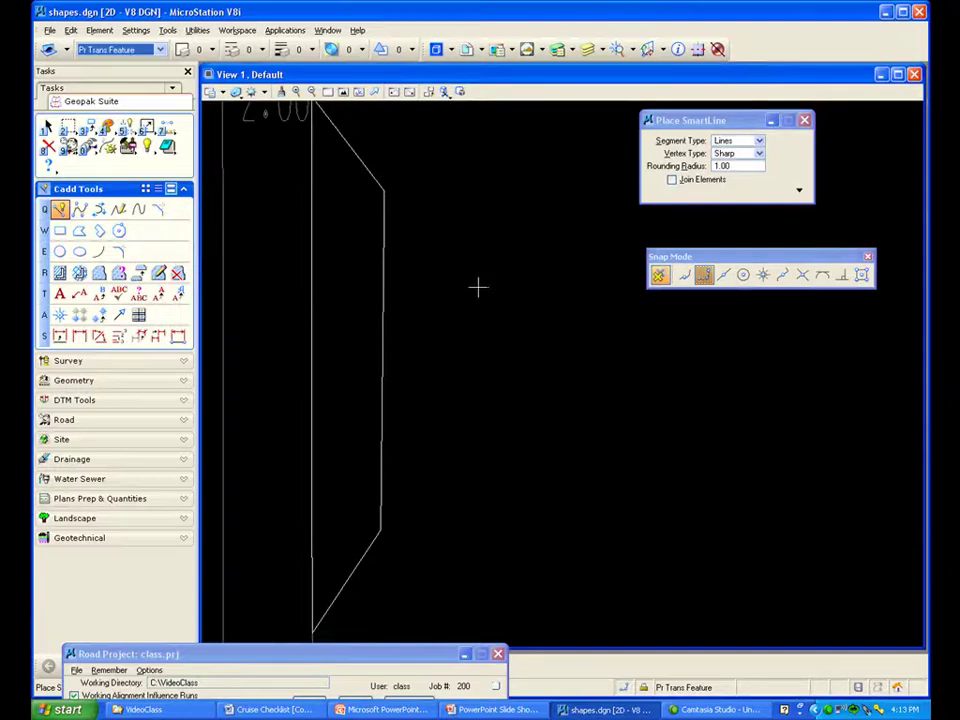
{"action": "left_click", "coordinate": [805, 121]}
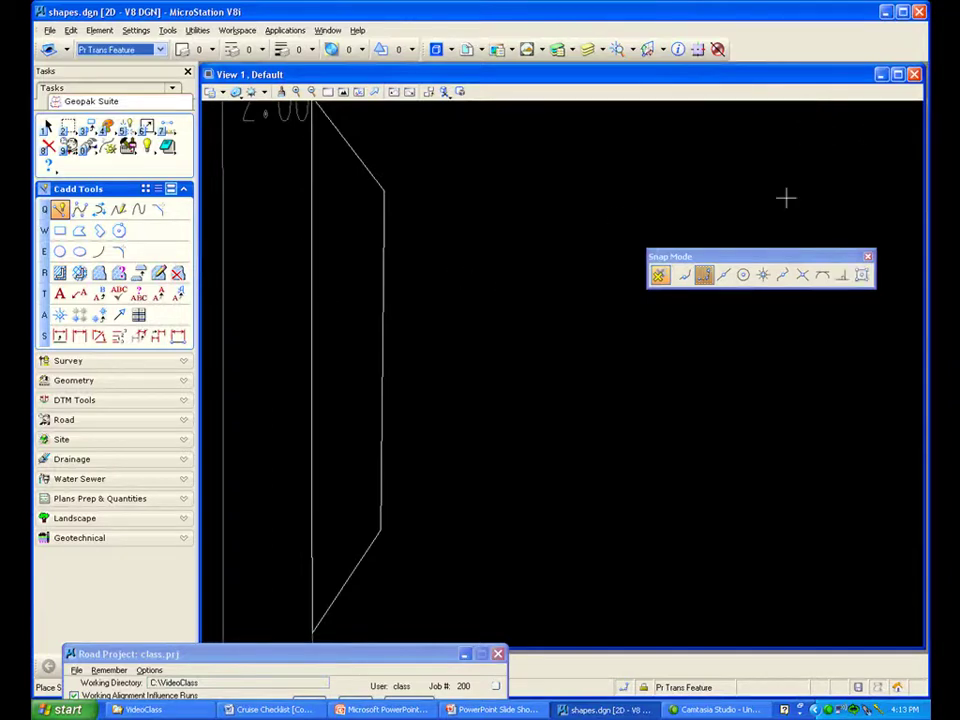
{"action": "left_click", "coordinate": [868, 257]}
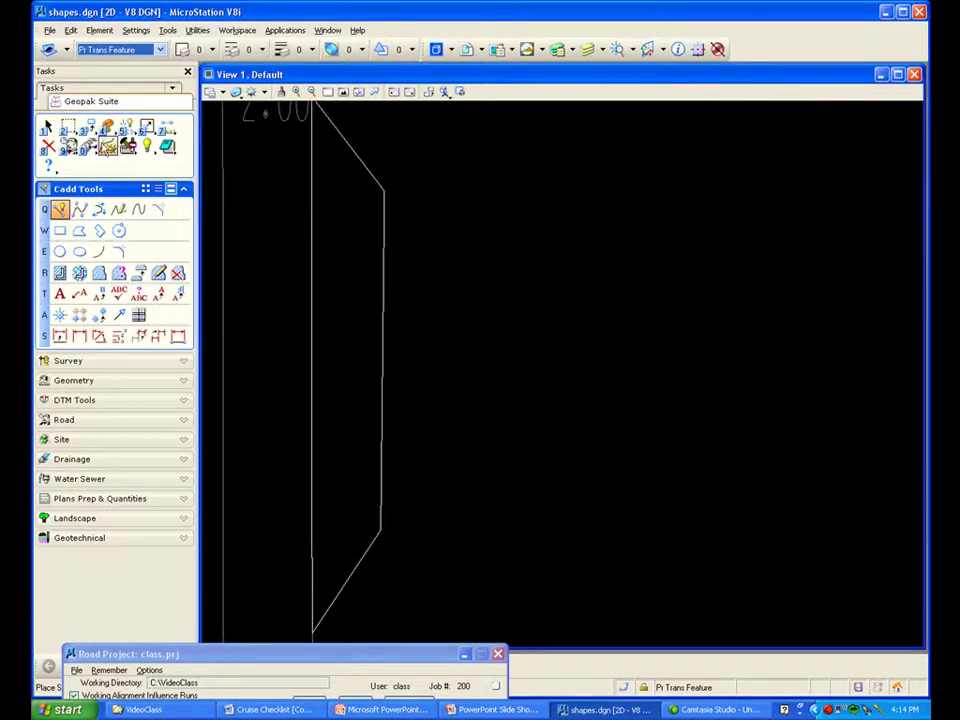
Open the Superelevation Shape Maker from the class.prj road project and arrange the dialogs clear of the new outline
{"action": "left_click", "coordinate": [61, 209]}
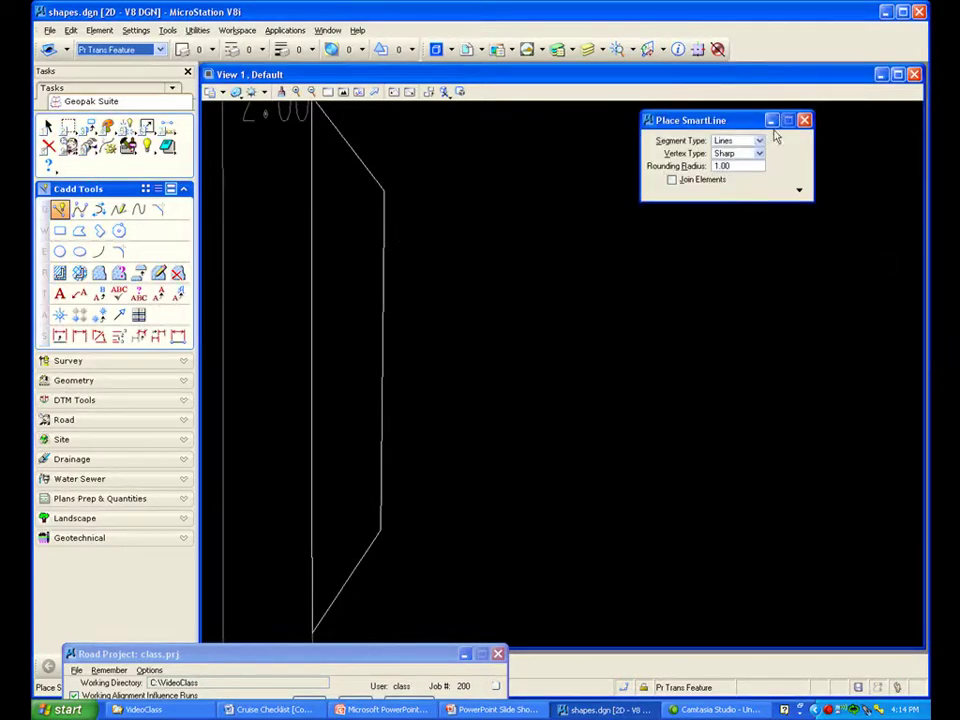
{"action": "left_click", "coordinate": [805, 121]}
{"action": "left_click_drag", "start_coordinate": [380, 660], "coordinate": [783, 188]}
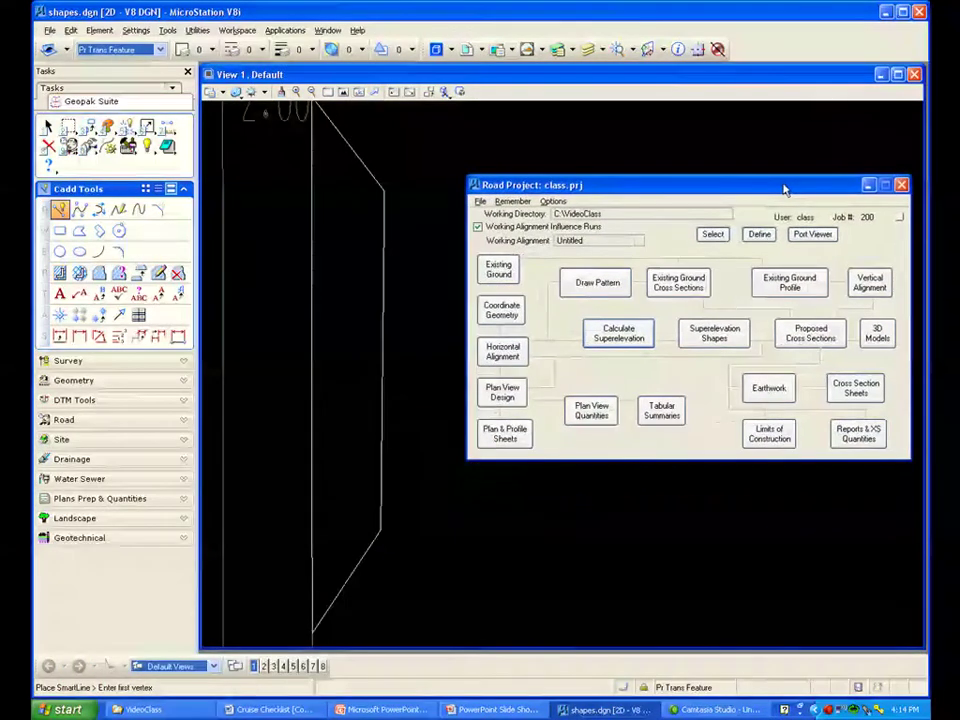
{"action": "left_click", "coordinate": [714, 338]}
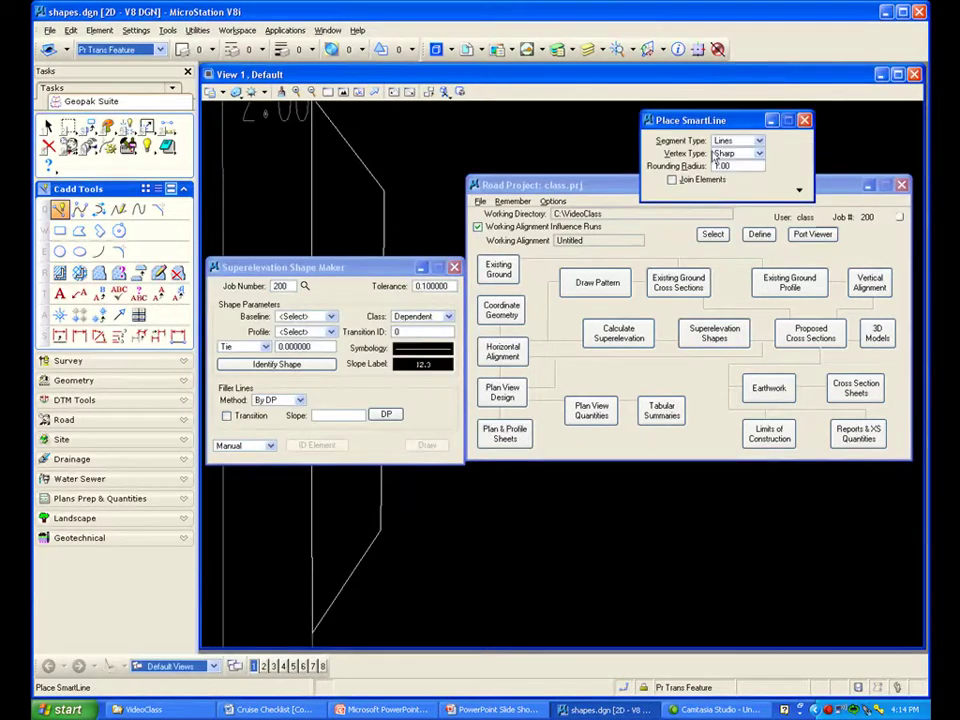
{"action": "left_click", "coordinate": [804, 120]}
{"action": "left_click_drag", "start_coordinate": [689, 188], "coordinate": [645, 605]}
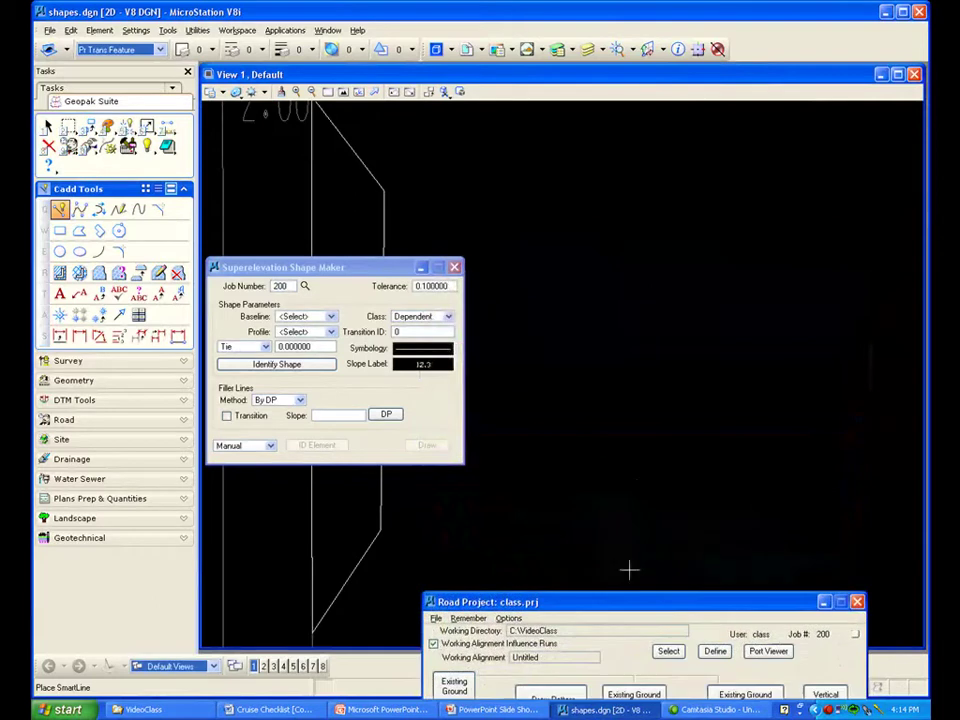
{"action": "left_click_drag", "start_coordinate": [390, 267], "coordinate": [604, 204]}
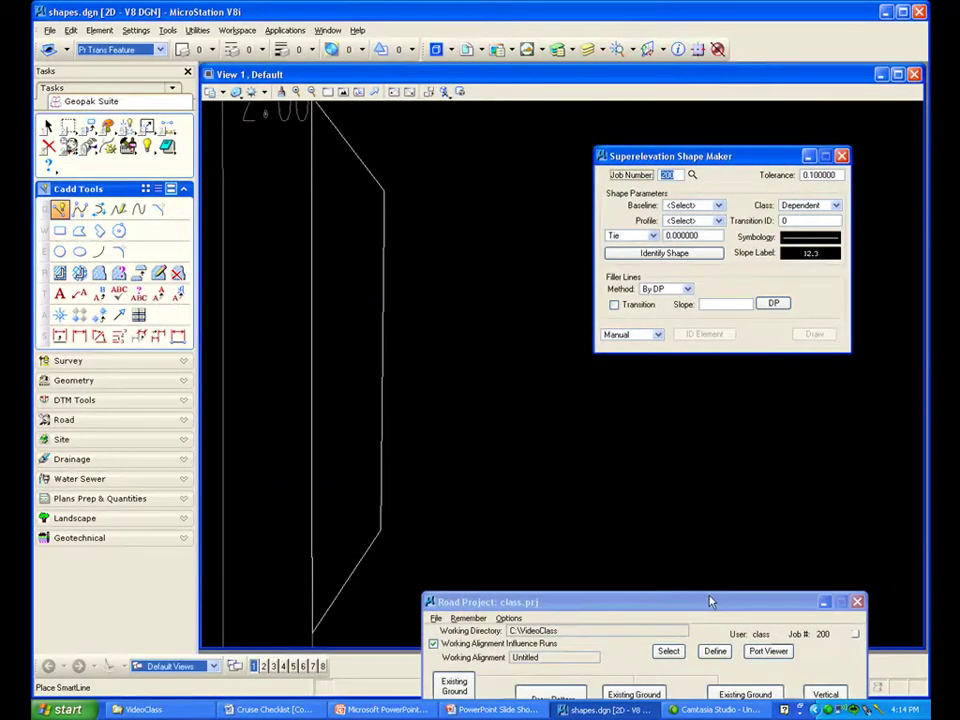
{"action": "left_click_drag", "start_coordinate": [796, 606], "coordinate": [468, 641]}
{"action": "left_click", "coordinate": [625, 689]}
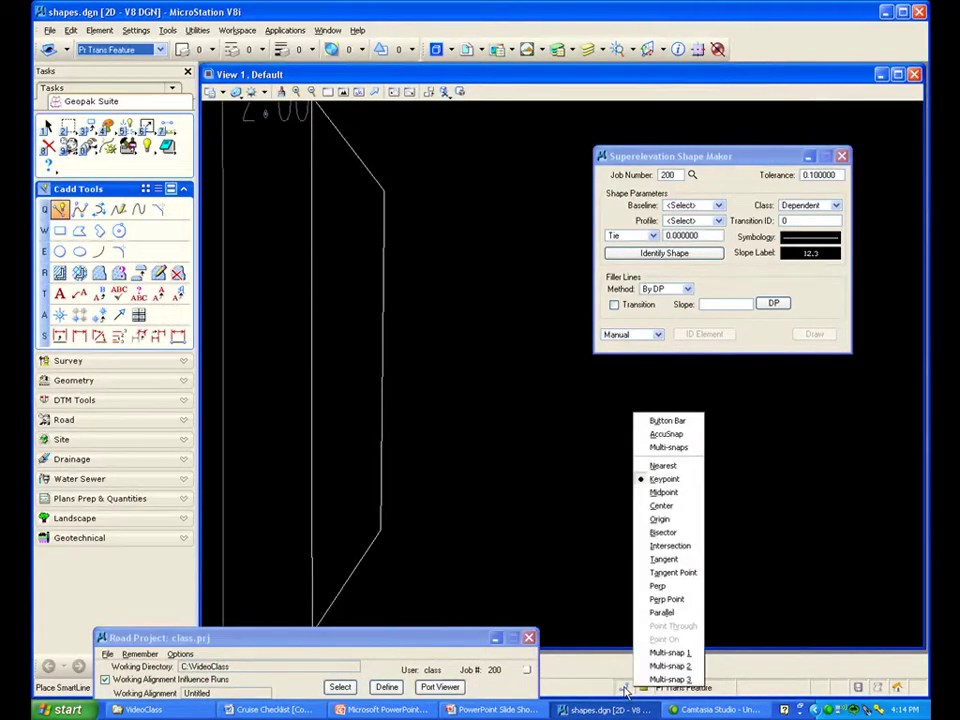
{"action": "left_click", "coordinate": [666, 434]}
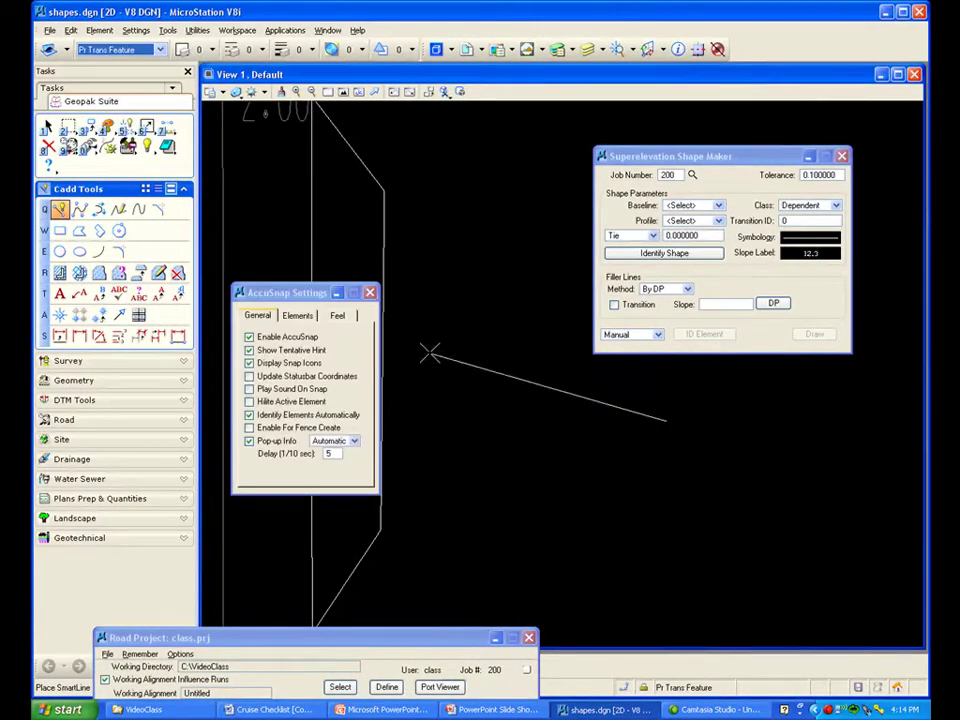
{"action": "right_click", "coordinate": [418, 304]}
{"action": "left_click", "coordinate": [370, 293]}
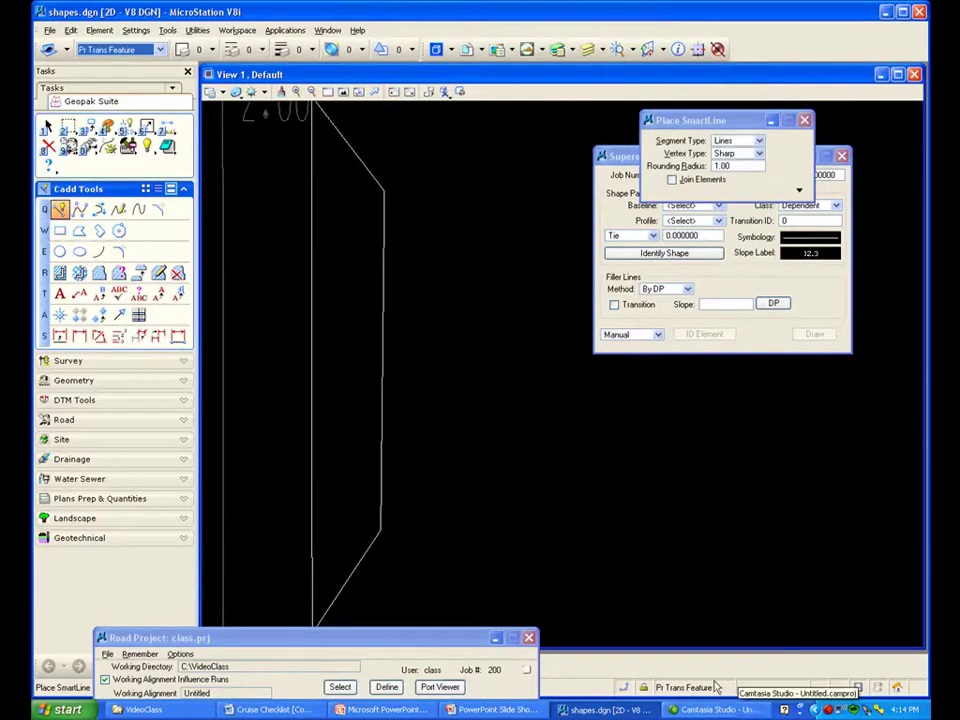
Display the Snap Mode button bar, restart Place SmartLine and choose the Perpendicular snap
{"action": "left_click", "coordinate": [644, 689]}
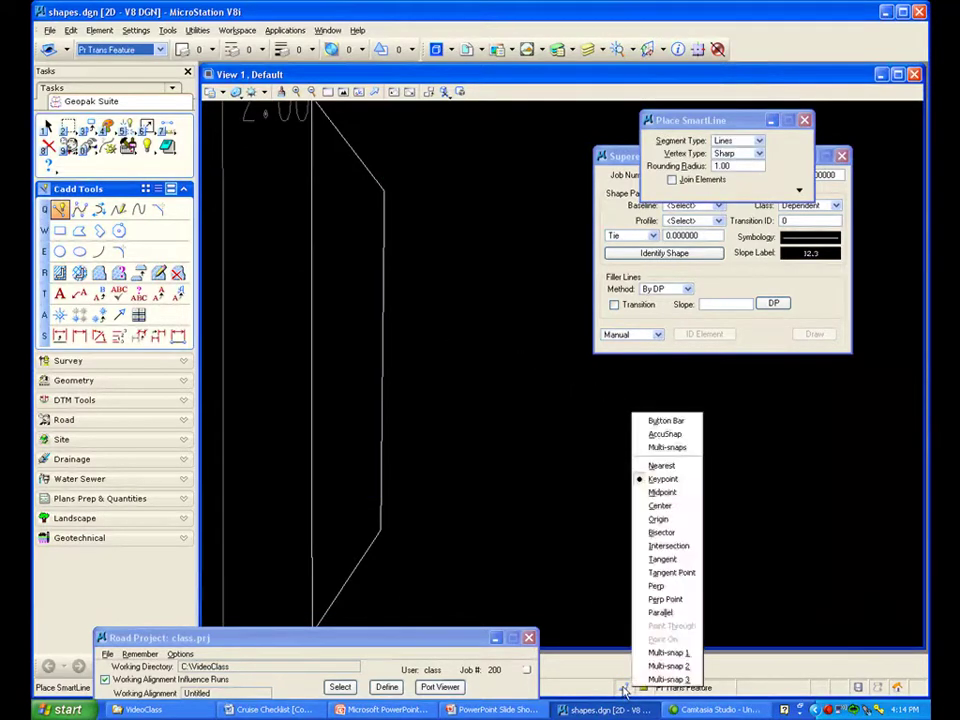
{"action": "left_click", "coordinate": [663, 422]}
{"action": "left_click_drag", "start_coordinate": [700, 262], "coordinate": [676, 486]}
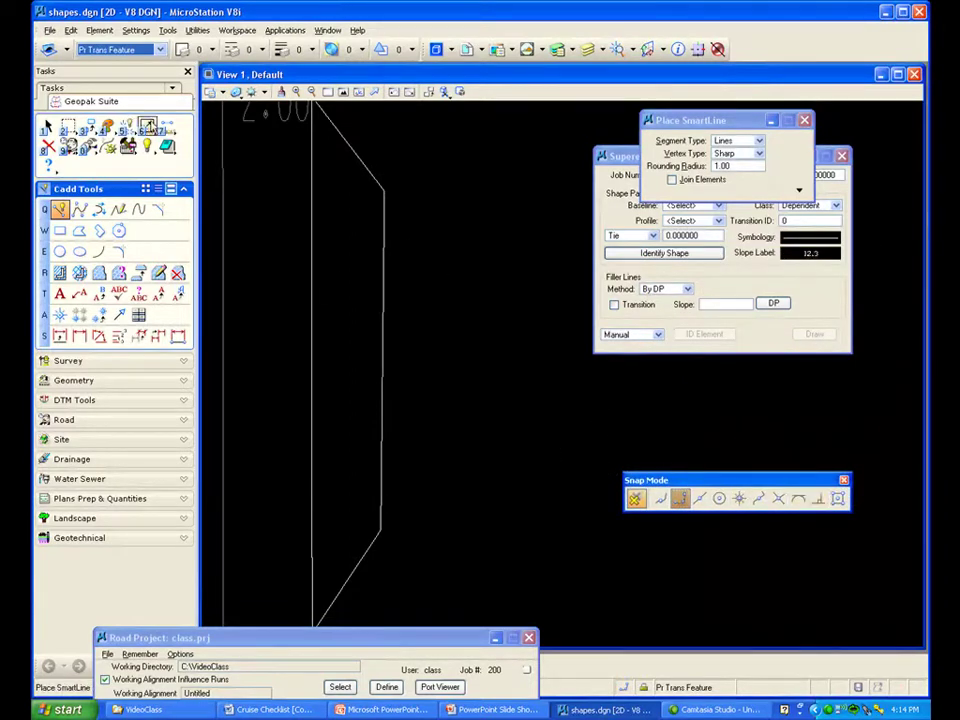
{"action": "left_click", "coordinate": [60, 209]}
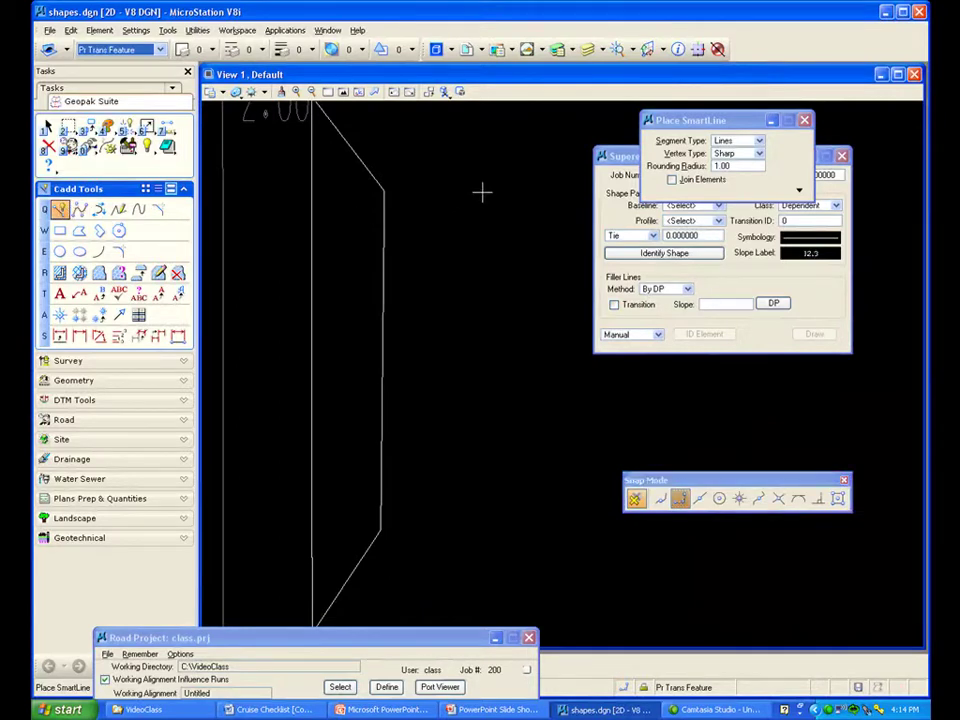
{"action": "left_click_drag", "start_coordinate": [708, 128], "coordinate": [696, 123]}
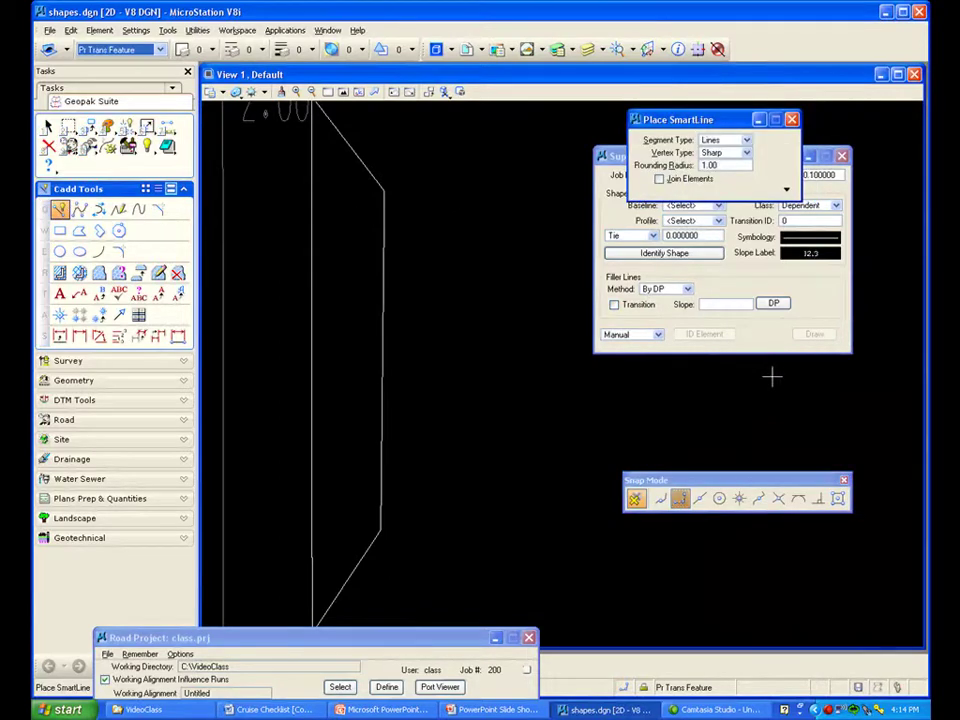
{"action": "left_click", "coordinate": [818, 499]}
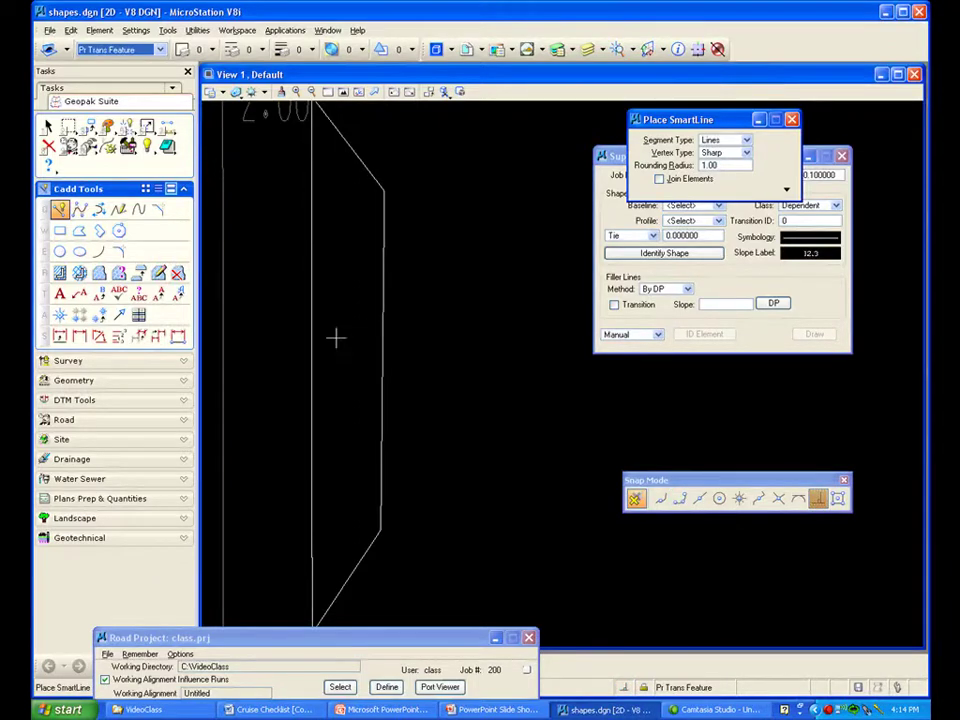
Place one line perpendicular from the right outer shape's inner edge across the new outline to just past its far edge, and close the SmartLine settings
{"action": "left_click", "coordinate": [226, 355]}
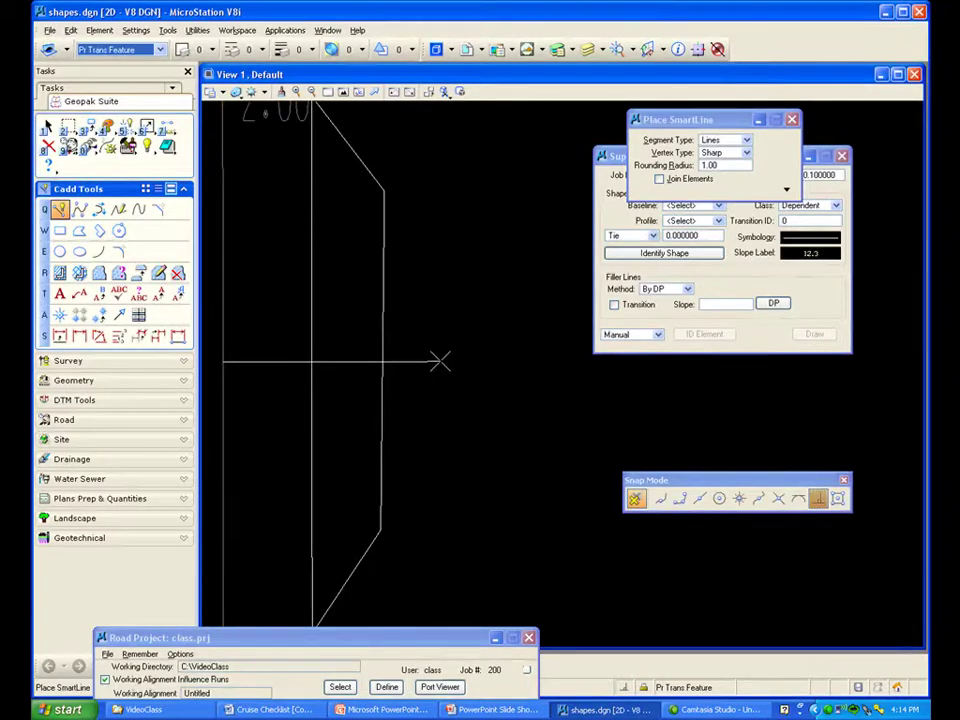
{"action": "left_click", "coordinate": [443, 360]}
{"action": "right_click", "coordinate": [443, 360]}
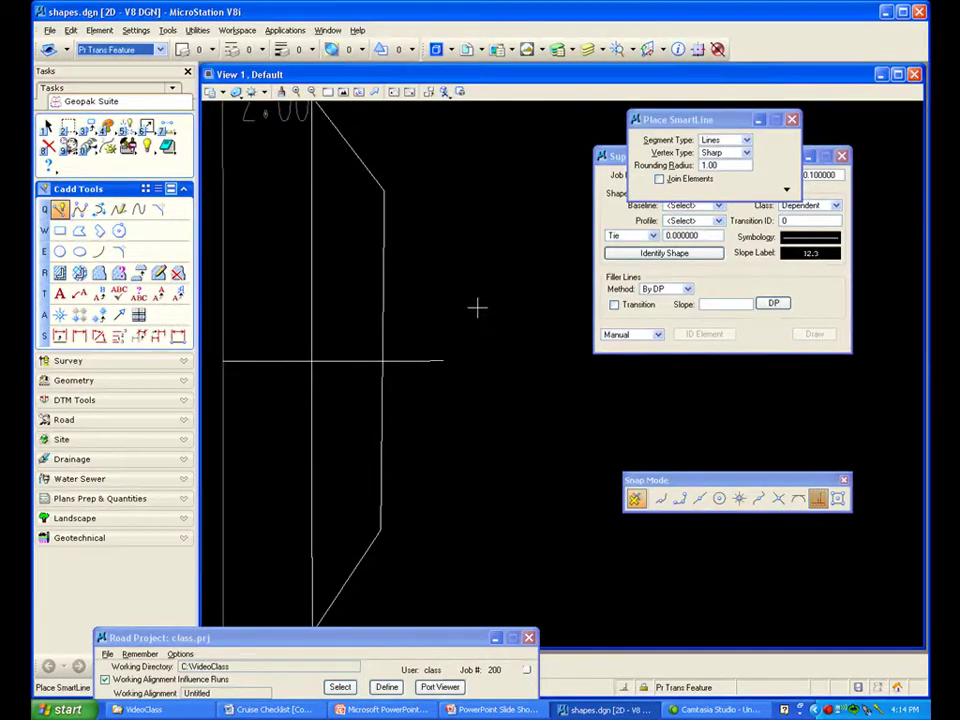
{"action": "left_click", "coordinate": [792, 120]}
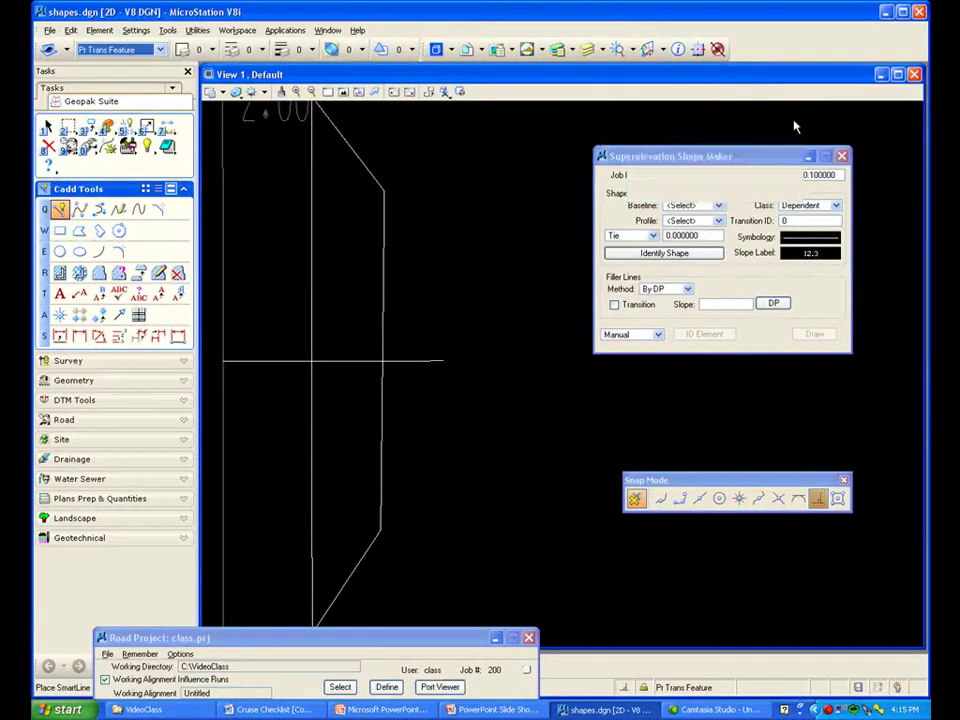
{"action": "left_click_drag", "start_coordinate": [746, 481], "coordinate": [747, 451]}
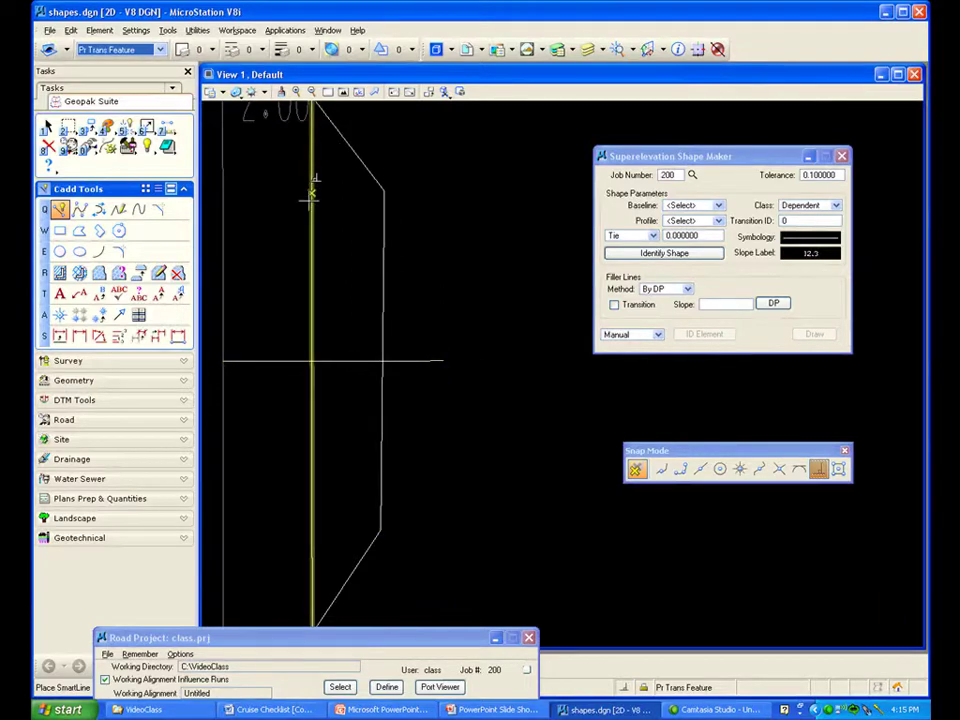
{"action": "scroll", "coordinate": [328, 300], "scroll_direction": "down", "scroll_amount": 1}
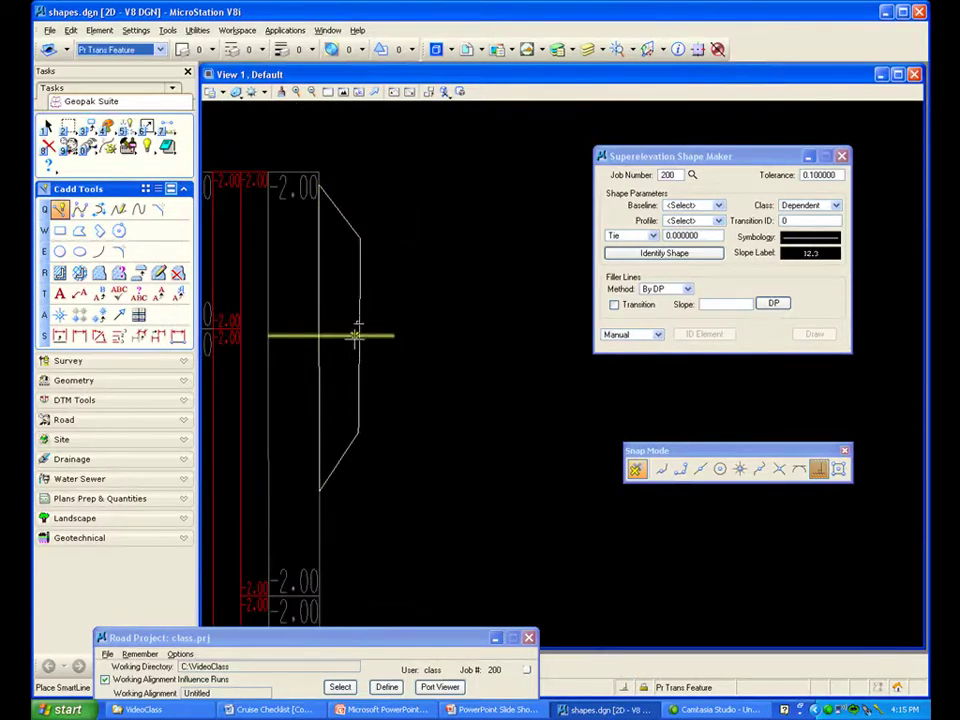
{"action": "right_click", "coordinate": [474, 340]}
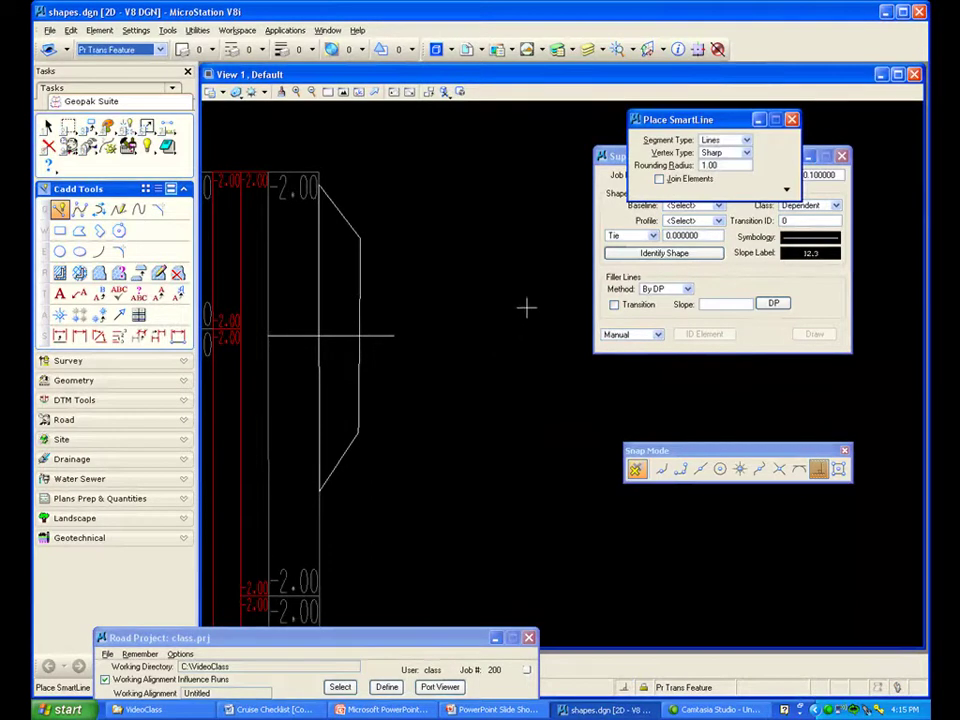
{"action": "left_click", "coordinate": [792, 122]}
In the Superelevation Shape Maker, set the baseline to MAINRD, the profile to DESPRO and the class to Independent
{"action": "left_click_drag", "start_coordinate": [700, 156], "coordinate": [623, 181]}
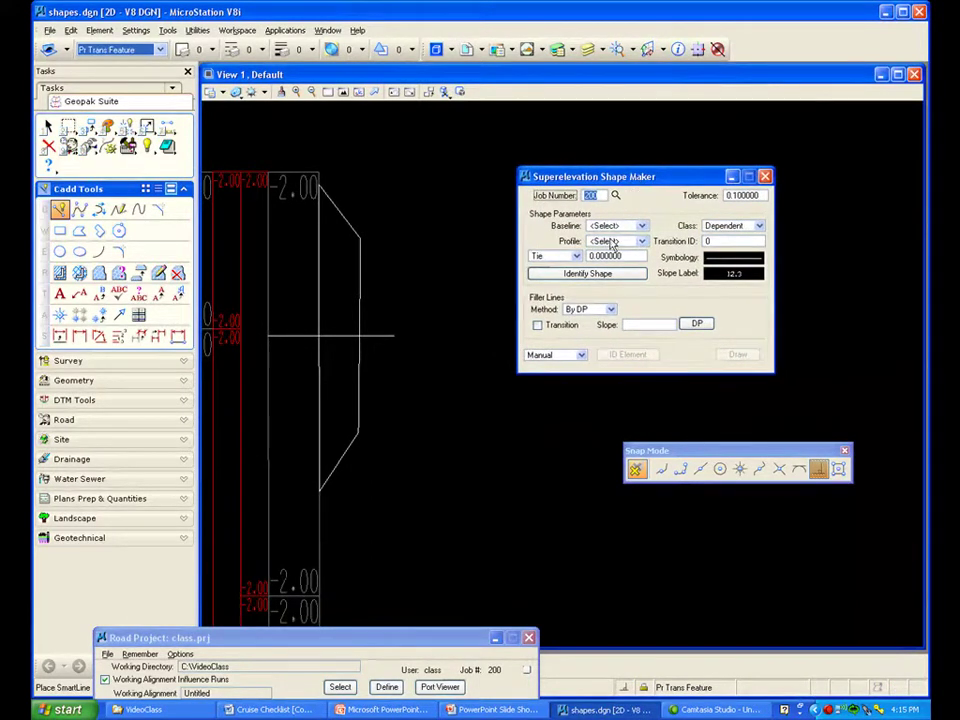
{"action": "left_click", "coordinate": [640, 226]}
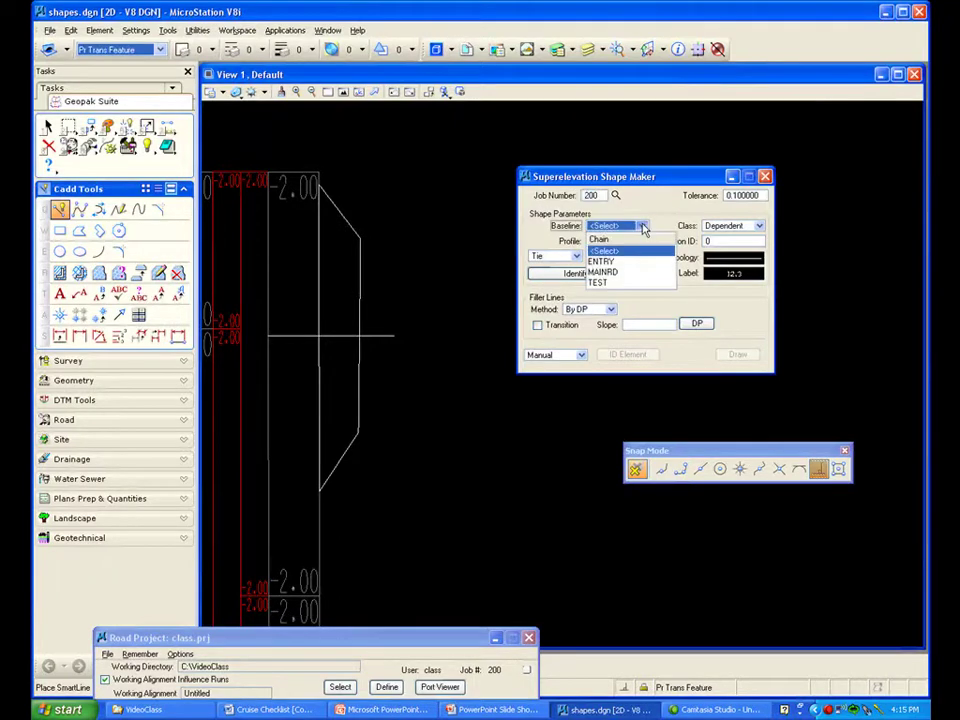
{"action": "left_click", "coordinate": [612, 272]}
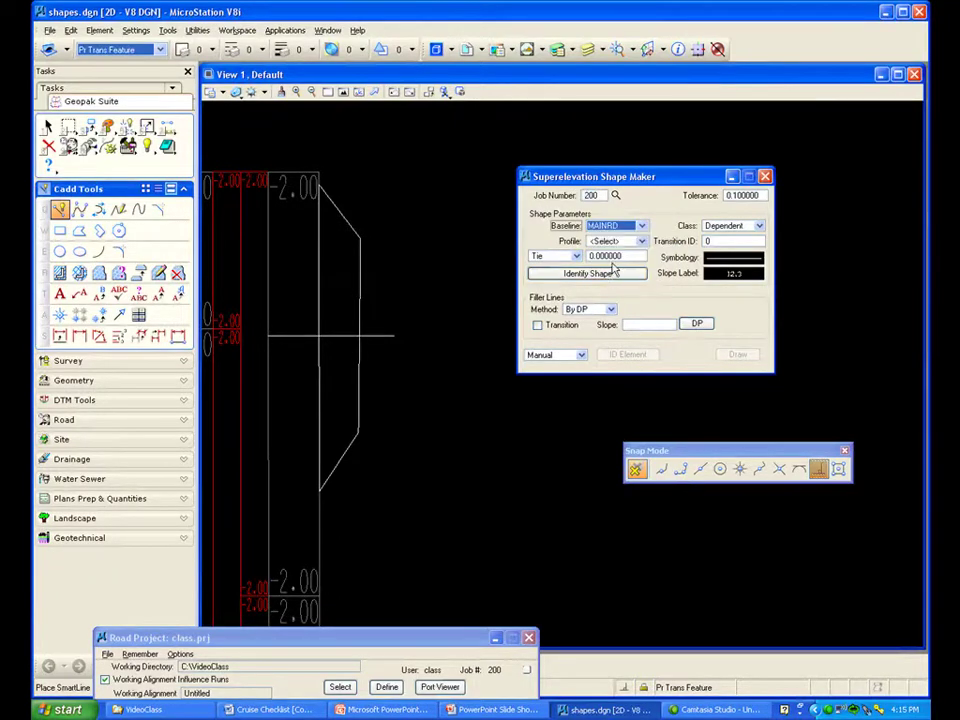
{"action": "left_click", "coordinate": [640, 242]}
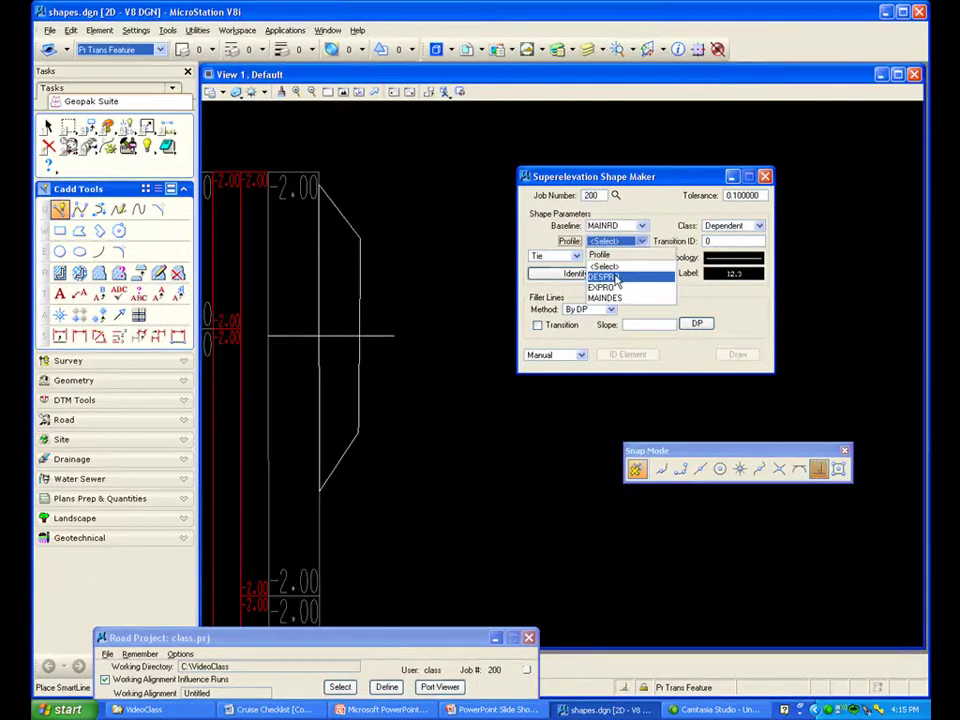
{"action": "left_click", "coordinate": [614, 277]}
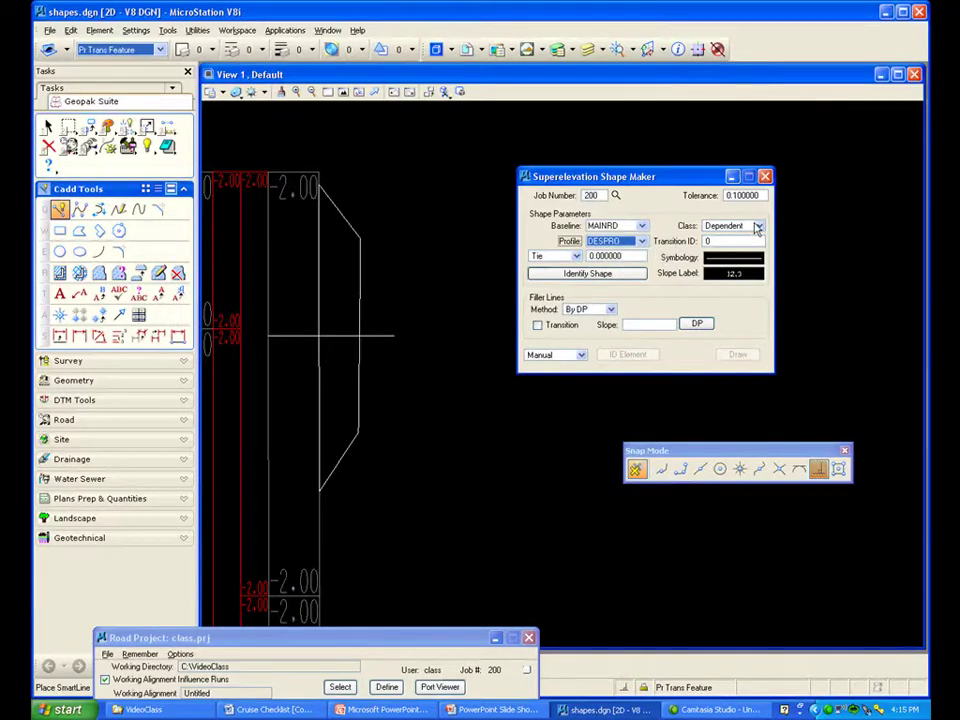
{"action": "left_click", "coordinate": [757, 228]}
{"action": "left_click", "coordinate": [737, 242]}
{"action": "left_click", "coordinate": [576, 276]}
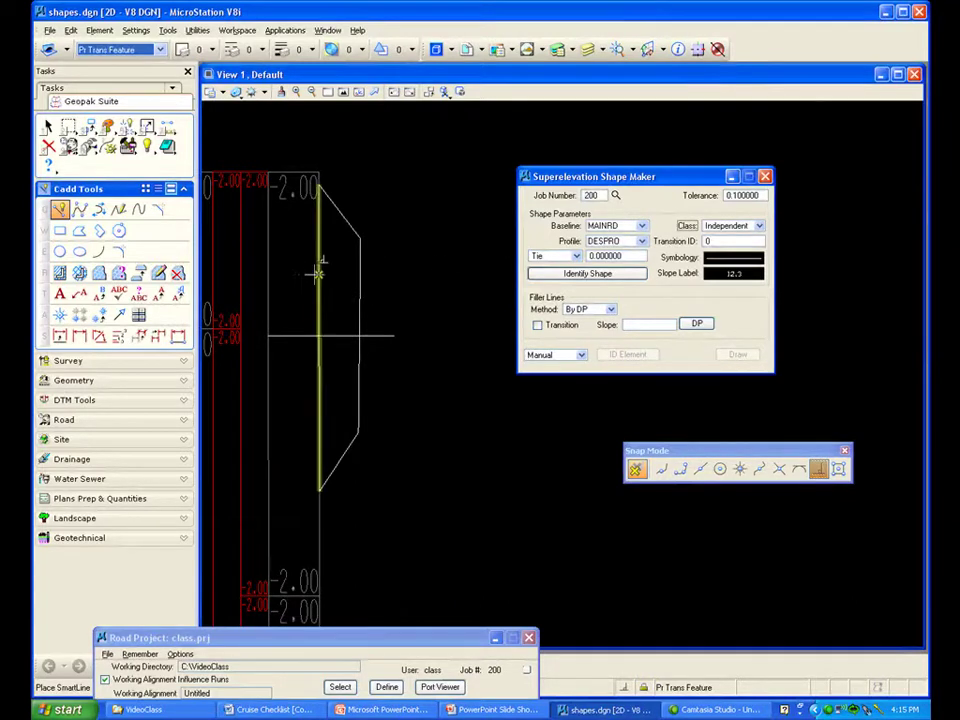
Set the new shape's symbology to color 5
{"action": "left_click", "coordinate": [727, 259]}
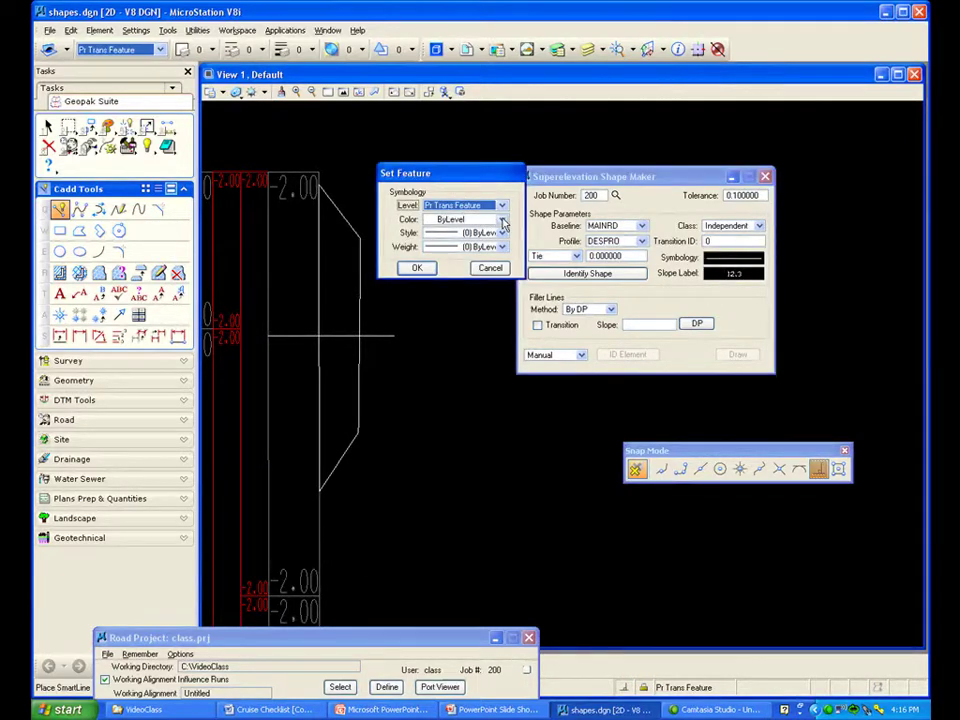
{"action": "left_click", "coordinate": [502, 220]}
{"action": "left_click", "coordinate": [430, 312]}
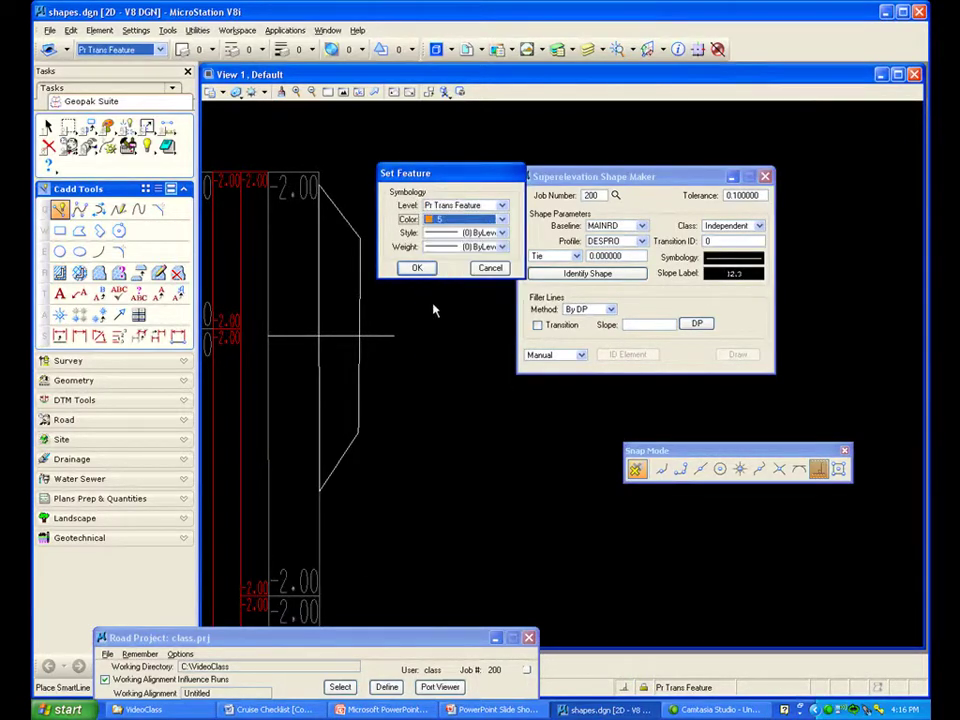
{"action": "left_click", "coordinate": [424, 271]}
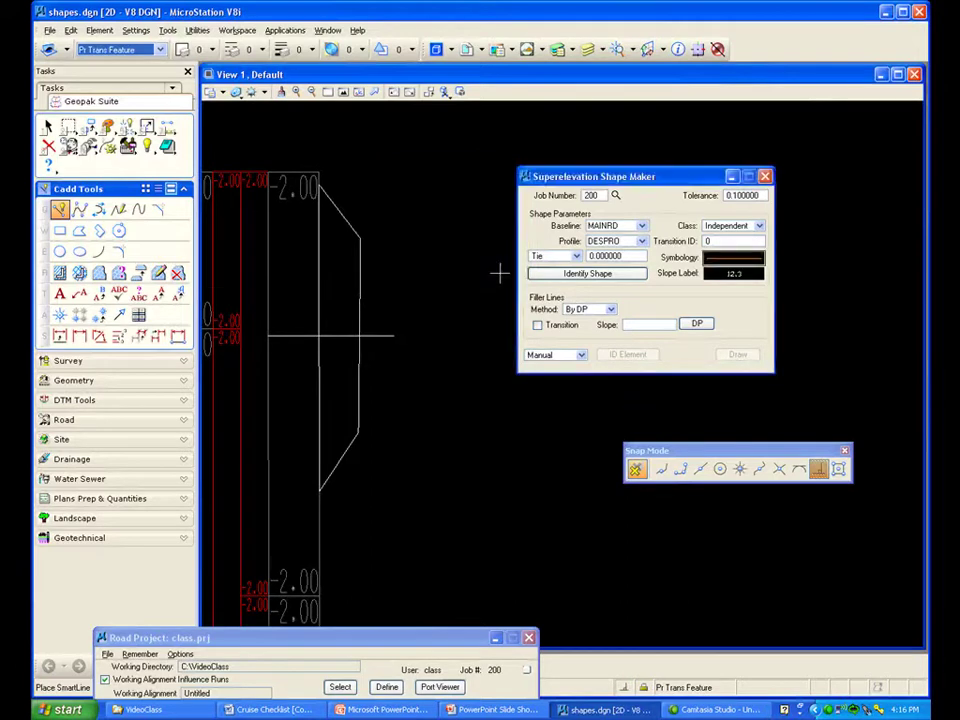
Set the filler line method to By Line with a slope of -2.0
{"action": "left_click", "coordinate": [611, 311]}
{"action": "left_click", "coordinate": [598, 320]}
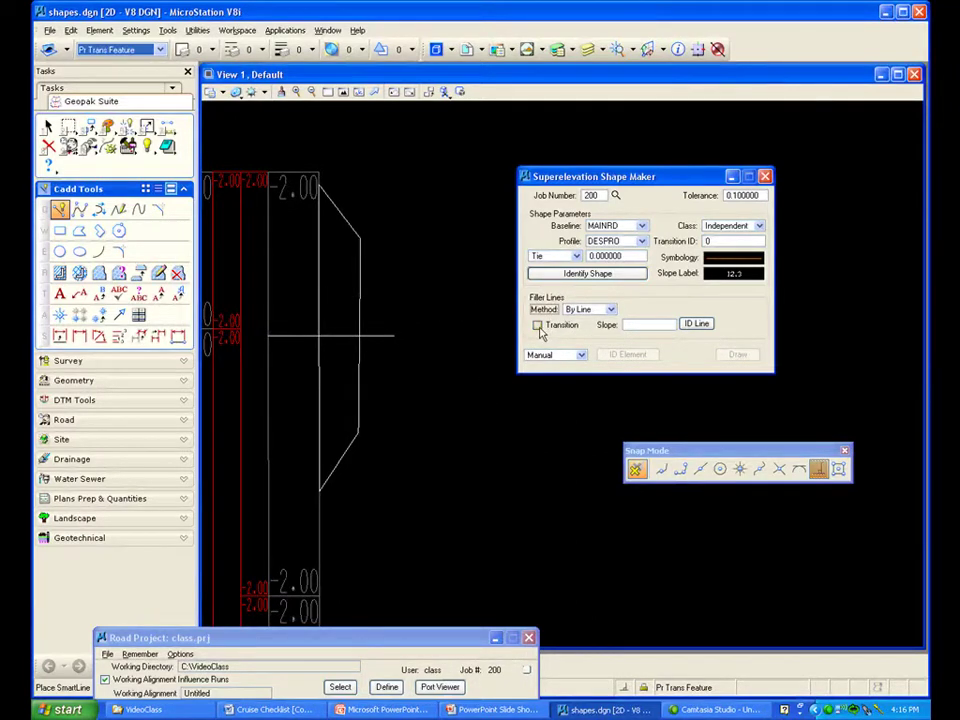
{"action": "scroll", "coordinate": [501, 338], "scroll_direction": "down", "scroll_amount": 4}
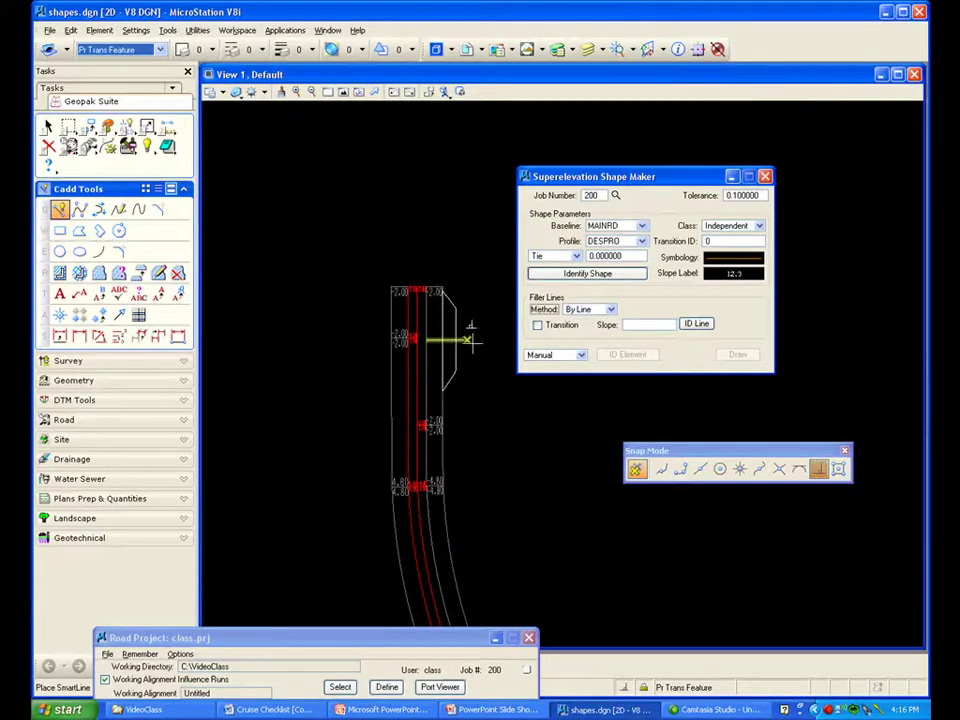
{"action": "scroll", "coordinate": [467, 322], "scroll_direction": "up", "scroll_amount": 3}
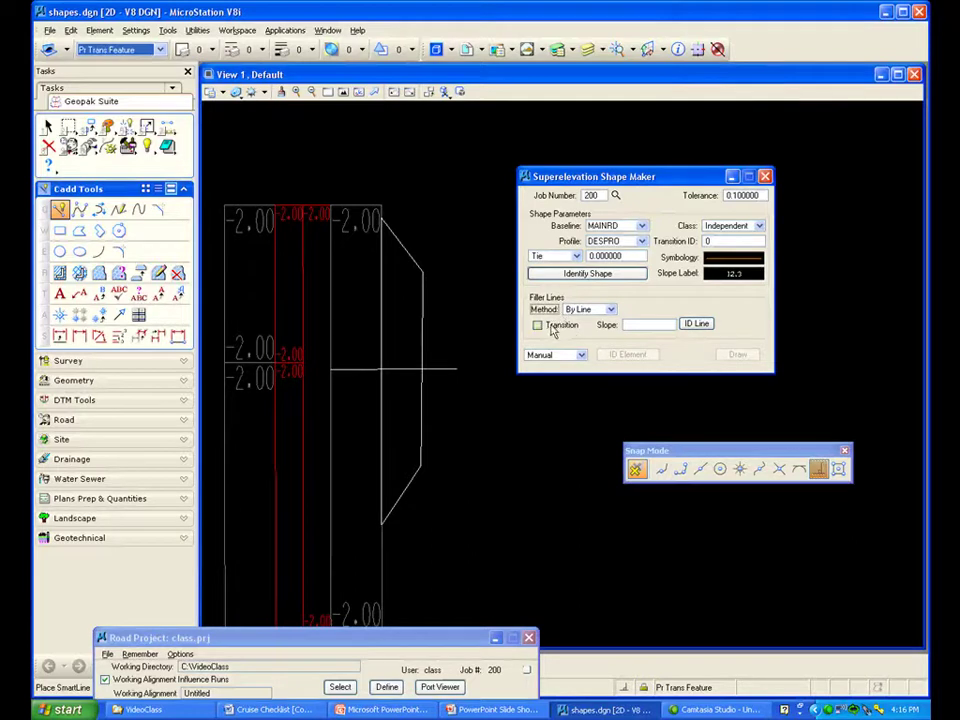
{"action": "left_click", "coordinate": [628, 329]}
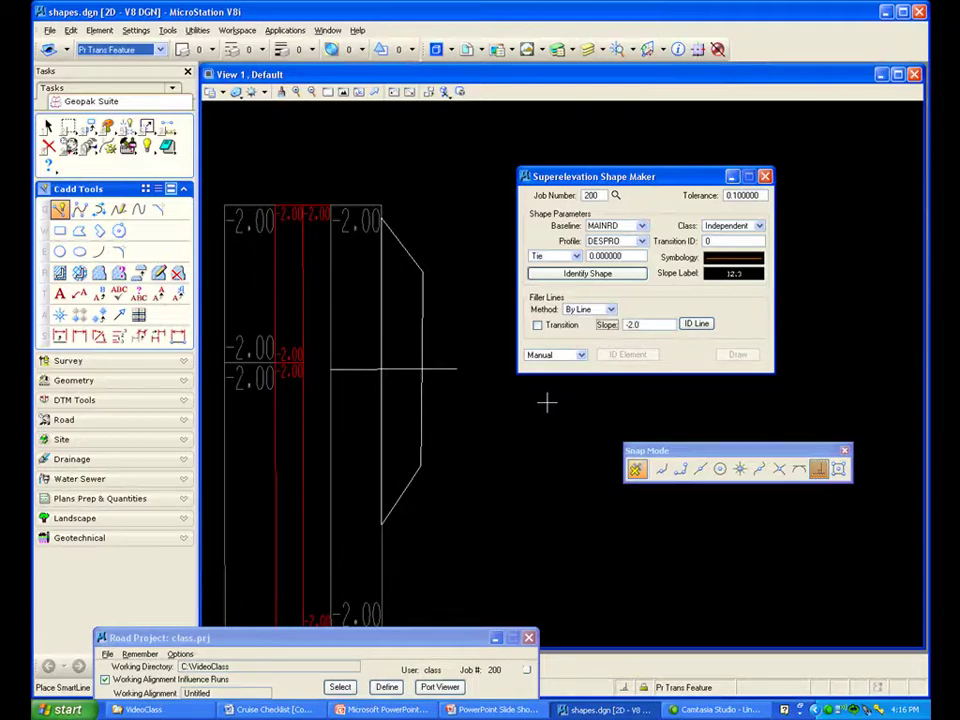
Switch the shape construction mode to Semi-Automatic and identify the perpendicular line across the new outline as the filler line
{"action": "left_click", "coordinate": [581, 357]}
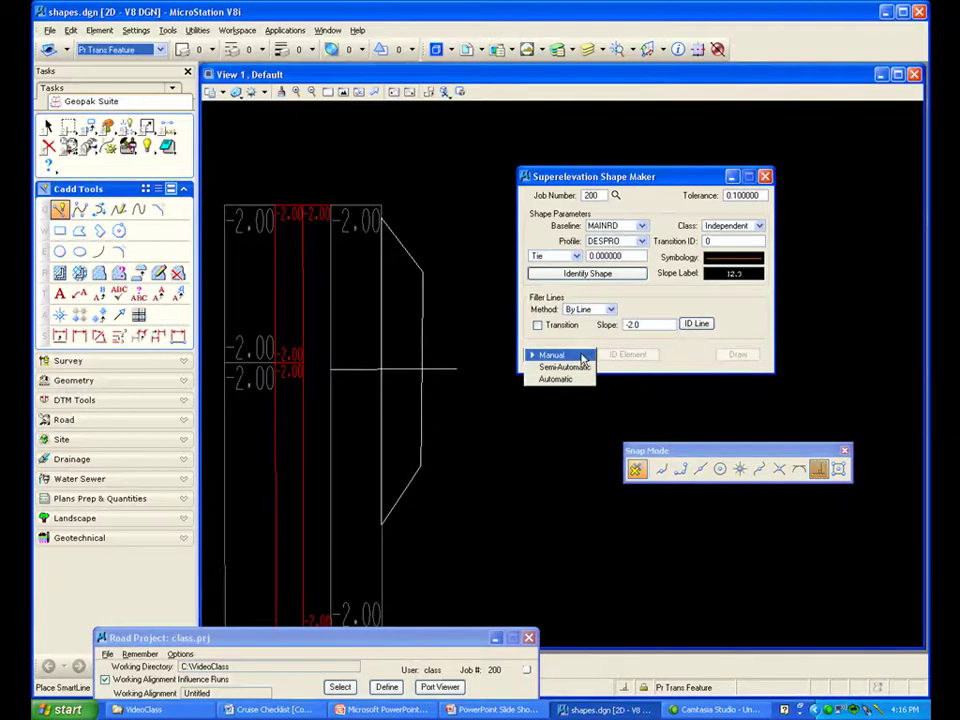
{"action": "left_click", "coordinate": [566, 368]}
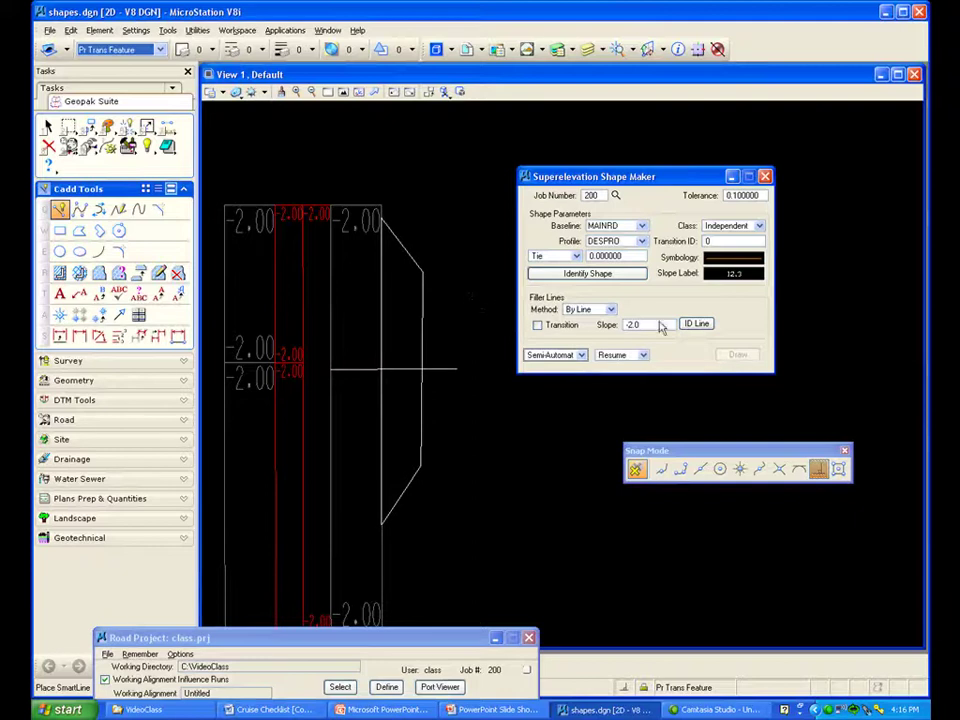
{"action": "left_click", "coordinate": [696, 324]}
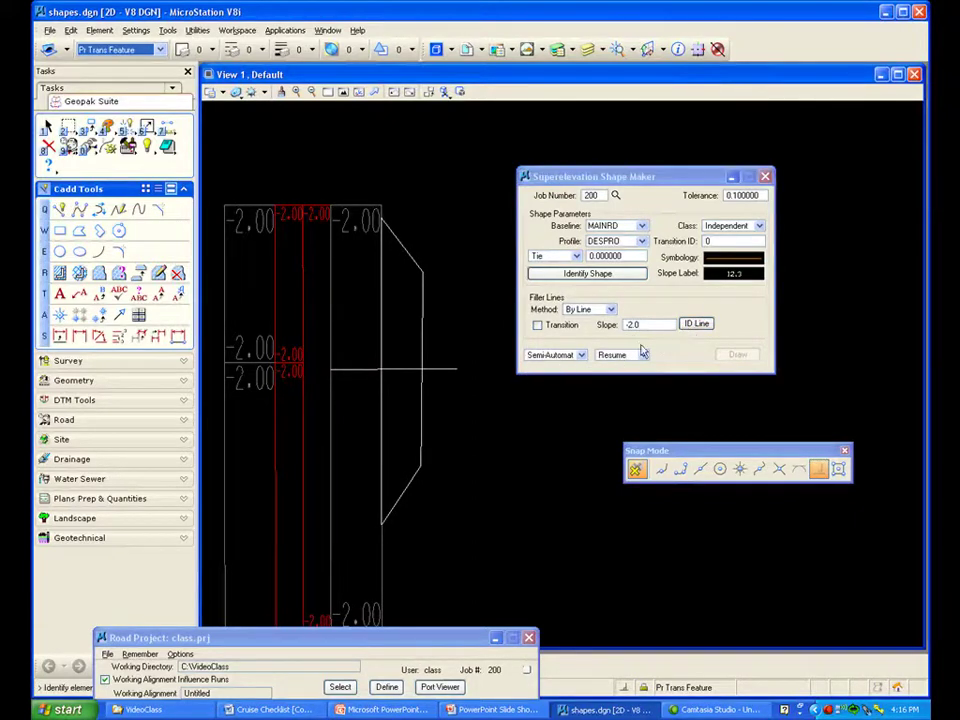
{"action": "left_click", "coordinate": [476, 380]}
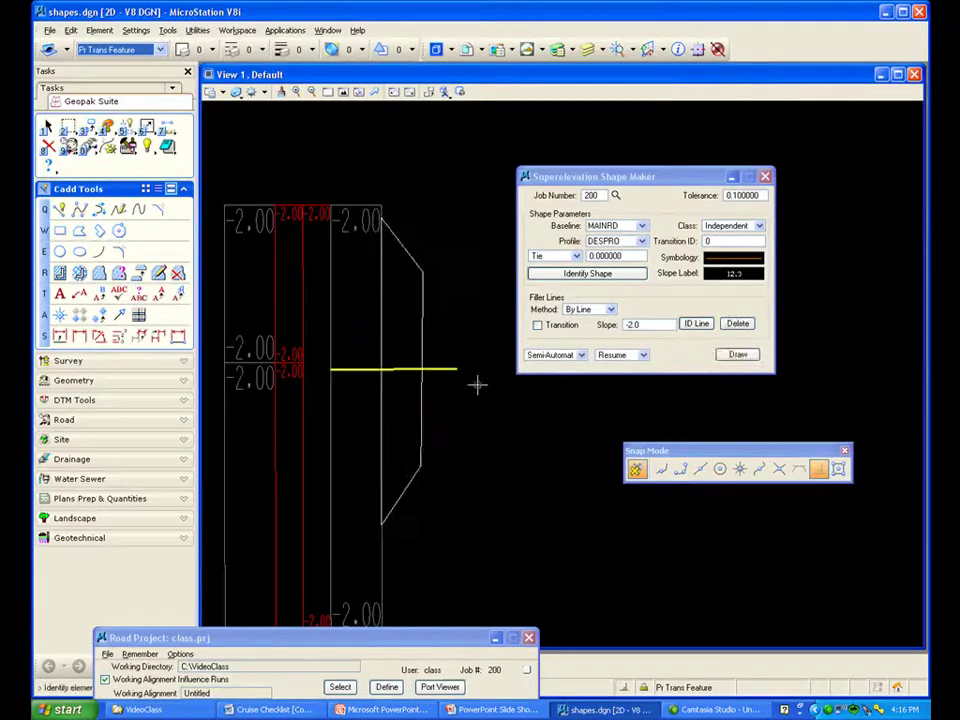
Draw the independent shape above the filler line from the outline's outer edge, accepting the highlighted boundary
{"action": "left_click", "coordinate": [737, 356]}
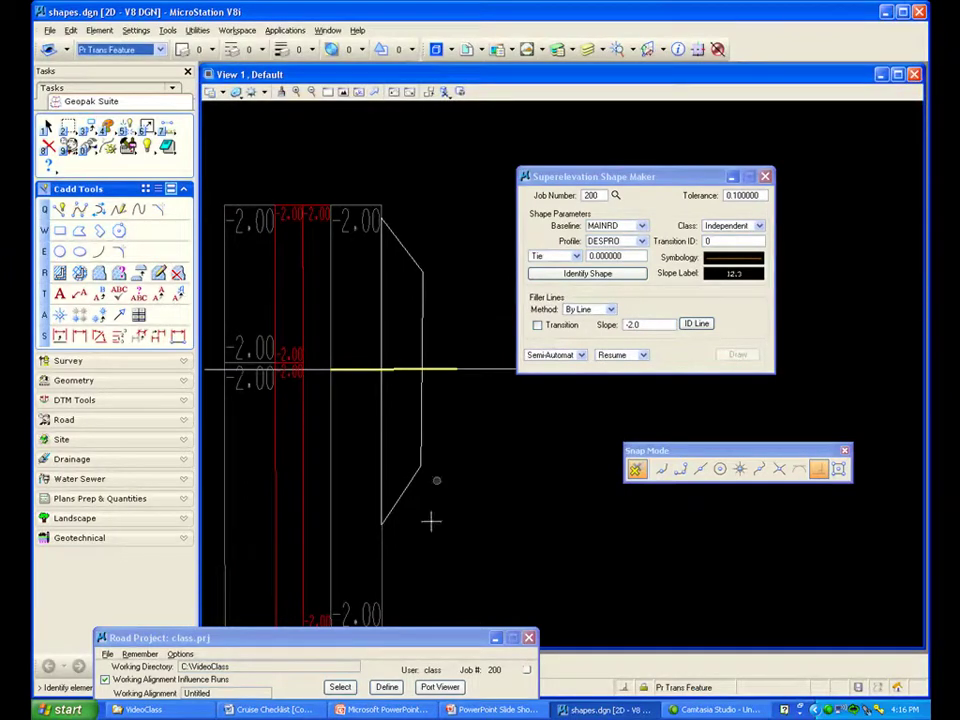
{"action": "left_click_drag", "start_coordinate": [286, 642], "coordinate": [638, 655]}
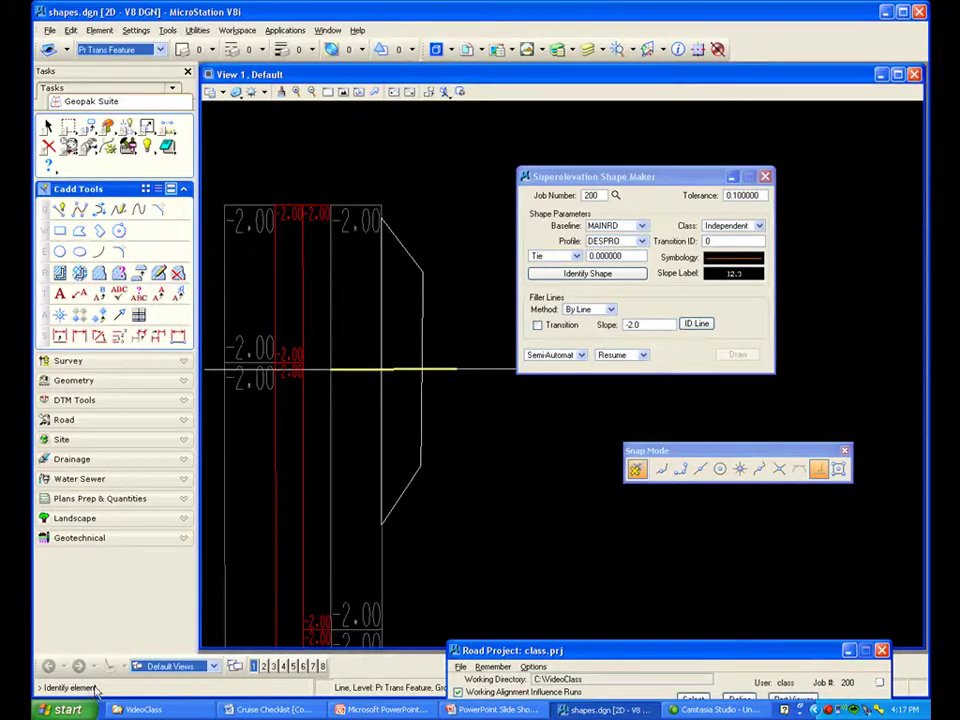
{"action": "left_click", "coordinate": [425, 318]}
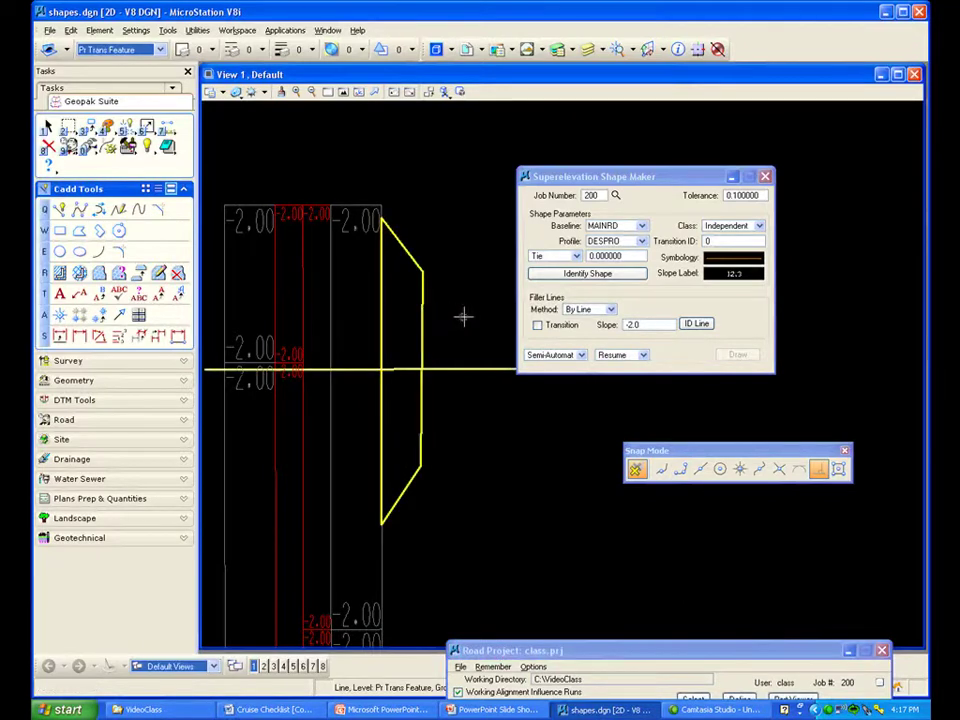
{"action": "left_click", "coordinate": [463, 317]}
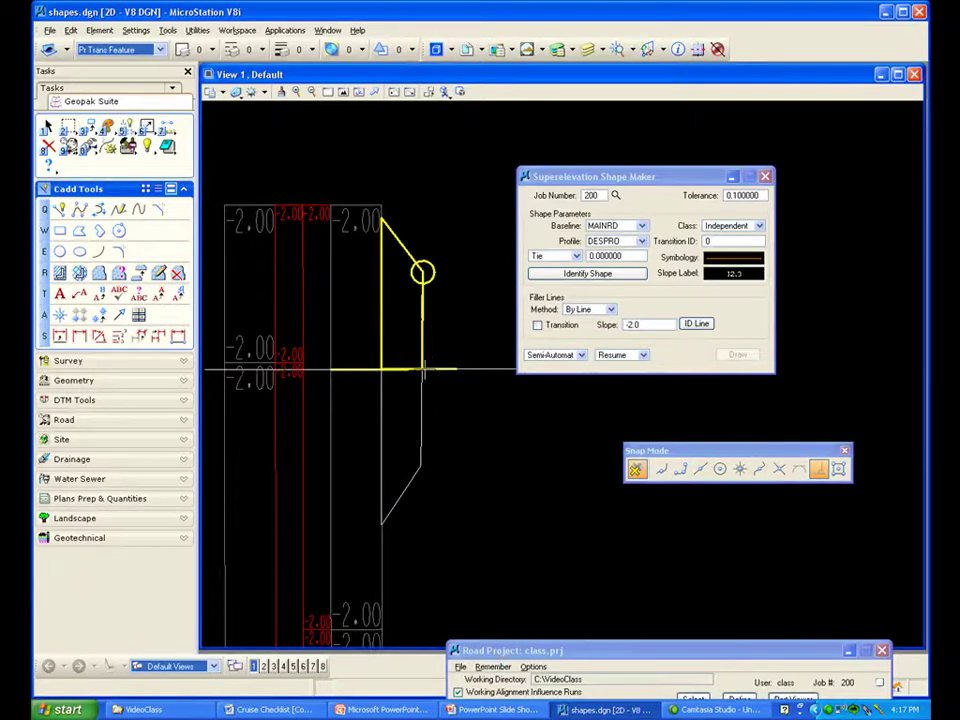
{"action": "left_click", "coordinate": [471, 297]}
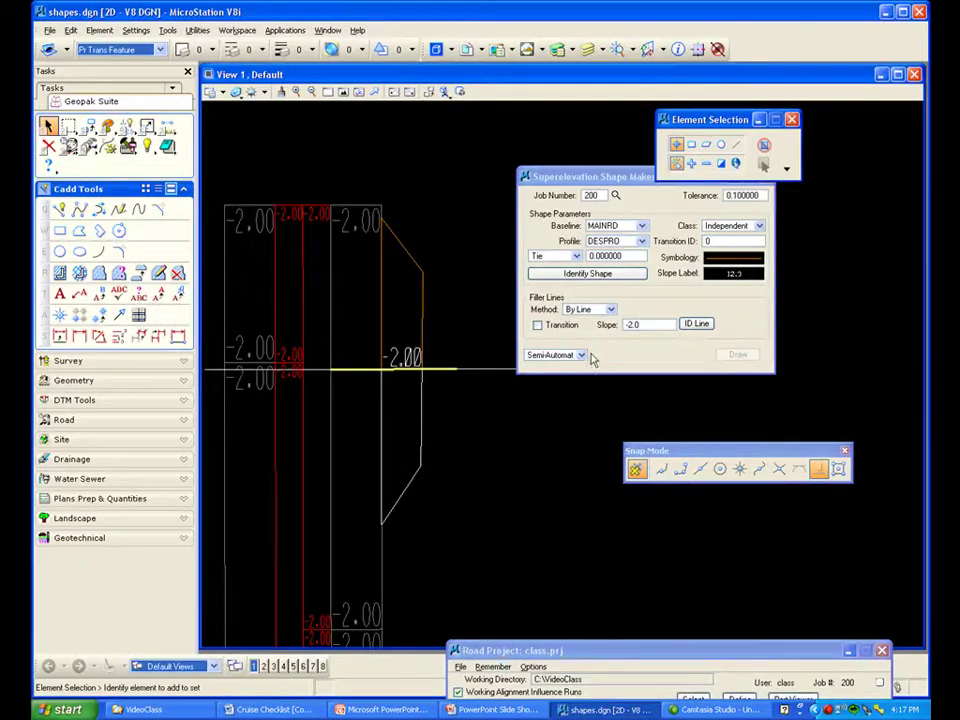
Identify the same filler line again and draw the independent shape below it from the outline's outer edge
{"action": "left_click", "coordinate": [697, 325]}
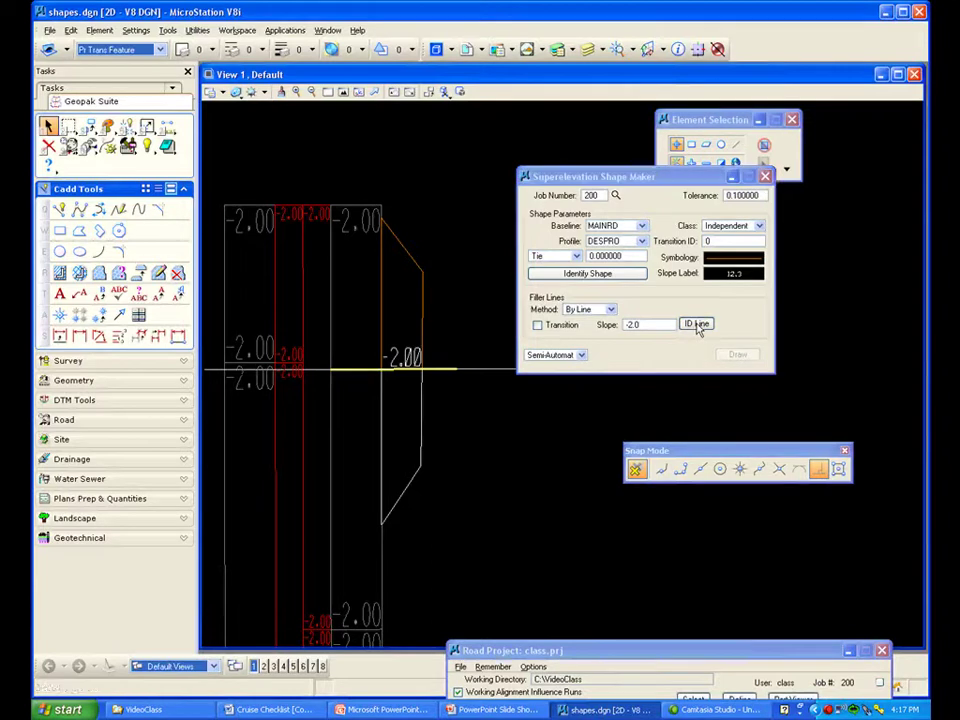
{"action": "left_click", "coordinate": [449, 373]}
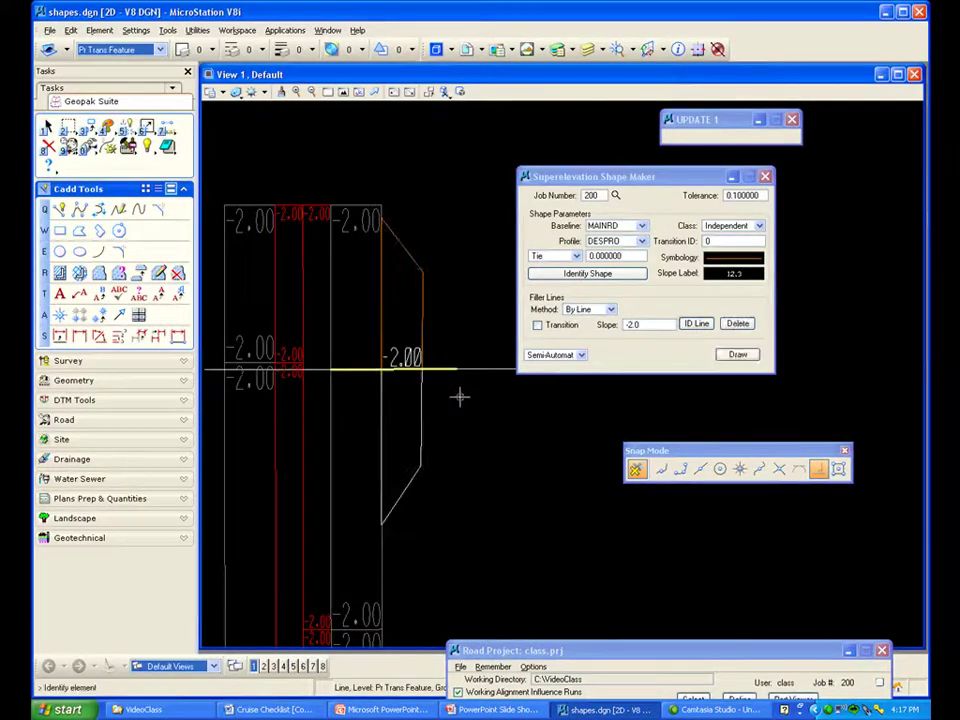
{"action": "left_click", "coordinate": [737, 354]}
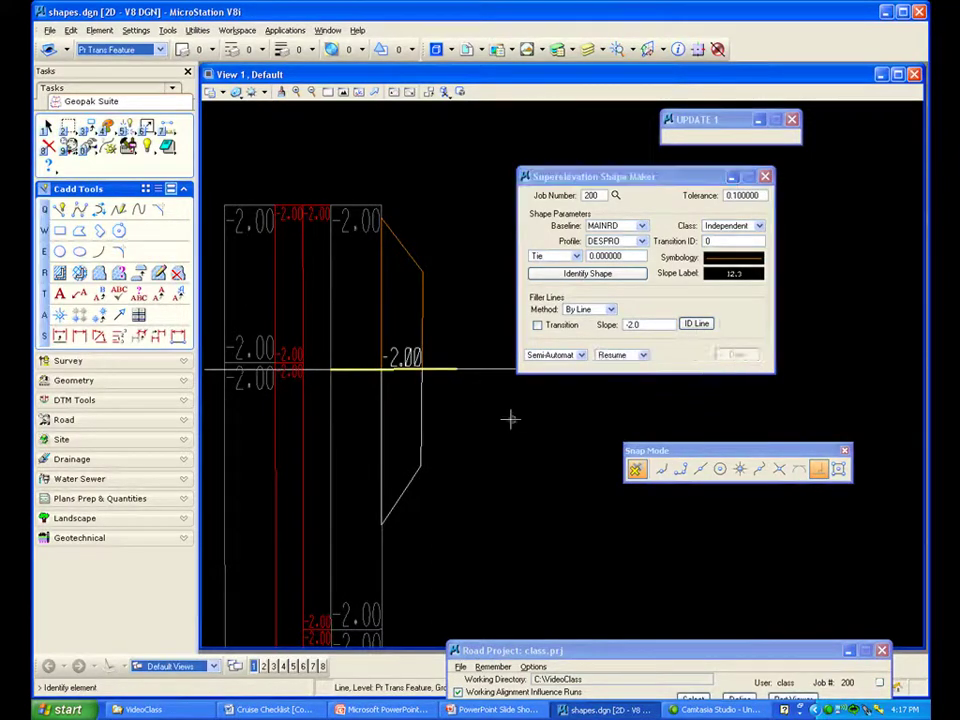
{"action": "left_click", "coordinate": [422, 413]}
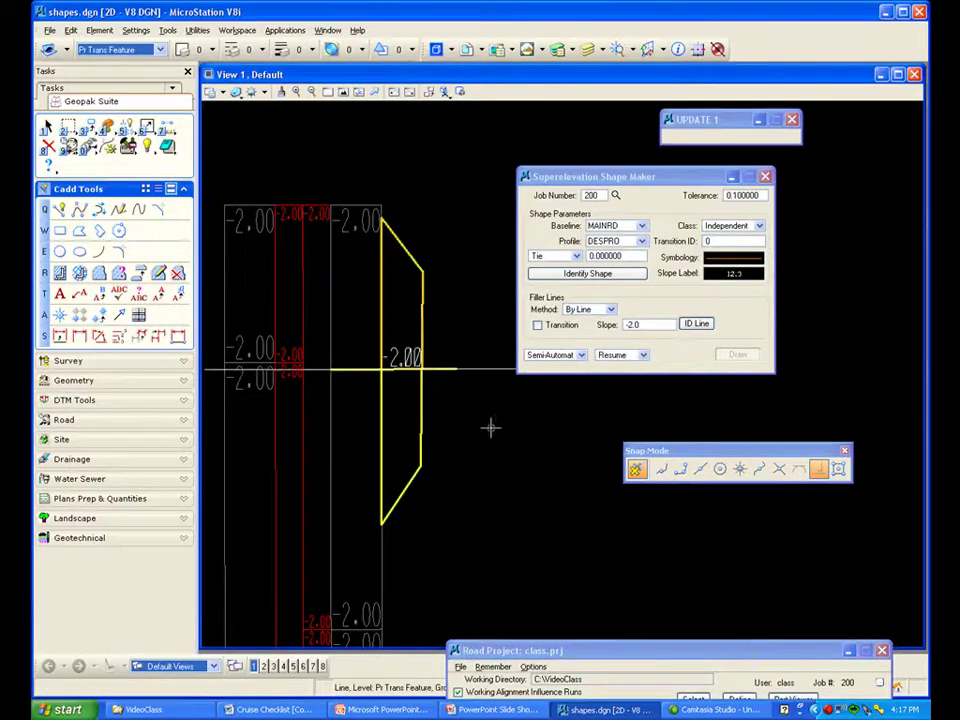
{"action": "left_click", "coordinate": [490, 427]}
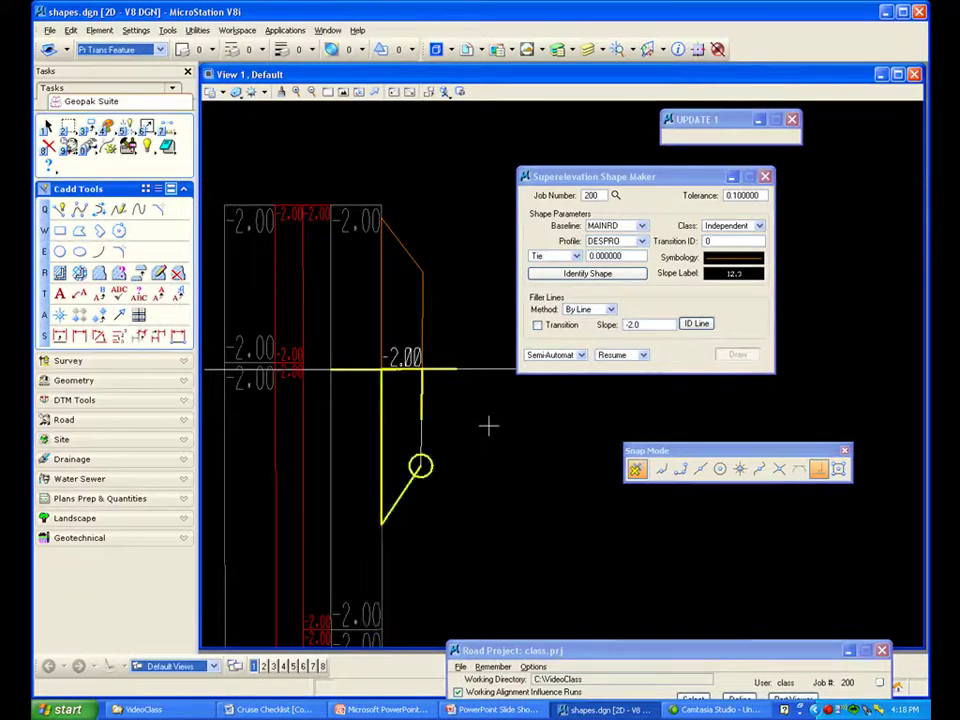
{"action": "left_click", "coordinate": [488, 426]}
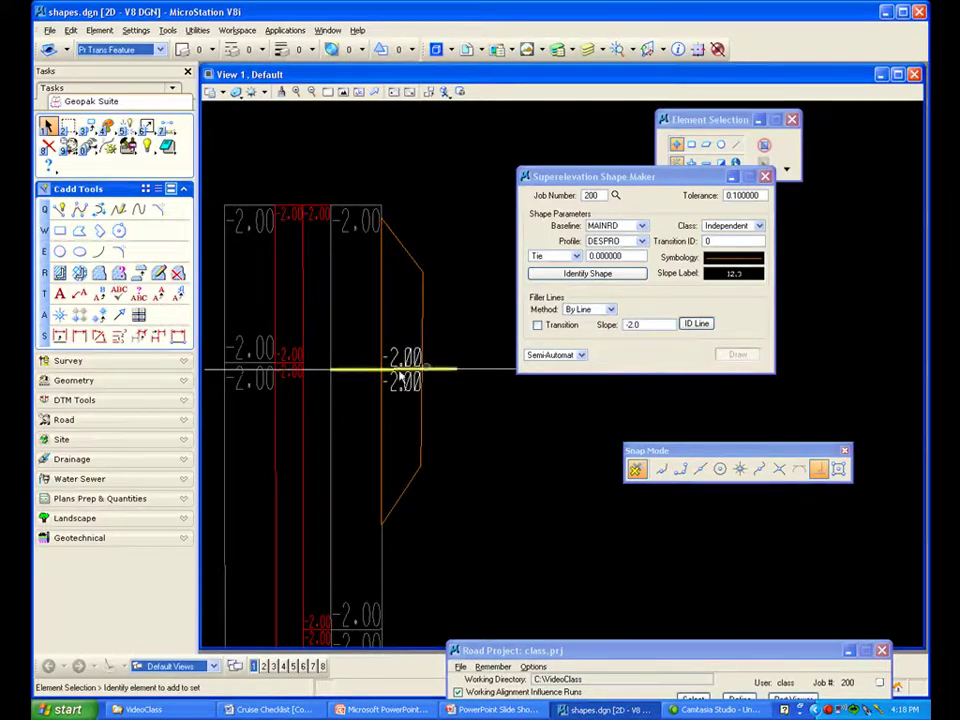
Delete the leftover perpendicular filler line across the new shapes and close the Superelevation Shape Maker
{"action": "left_click", "coordinate": [47, 146]}
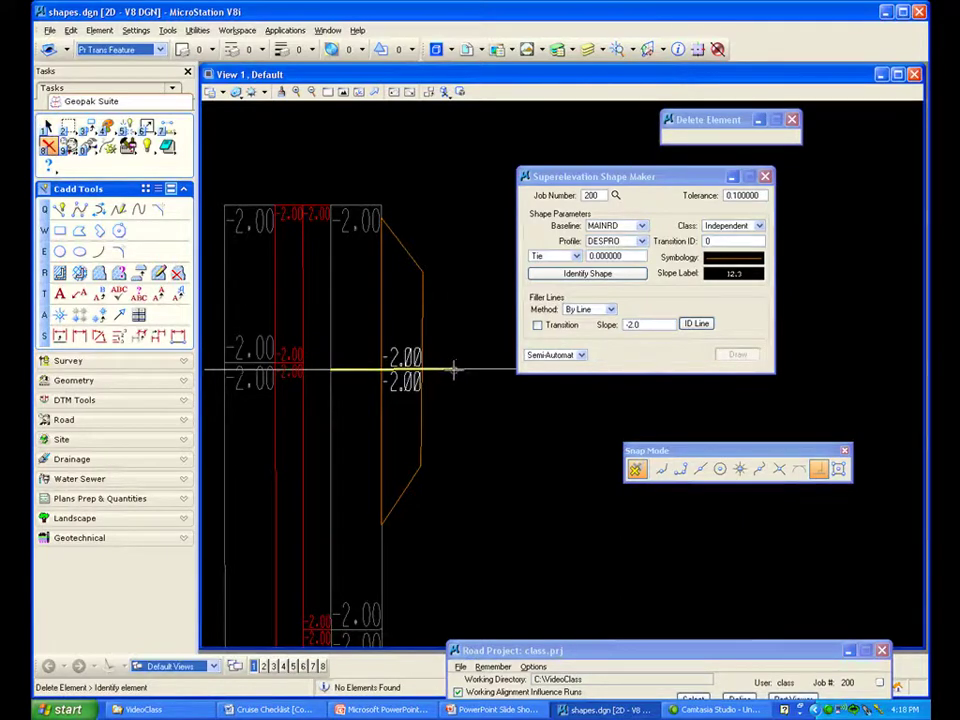
{"action": "scroll", "coordinate": [468, 424], "scroll_direction": "down", "scroll_amount": 3}
{"action": "scroll", "coordinate": [457, 396], "scroll_direction": "up", "scroll_amount": 2}
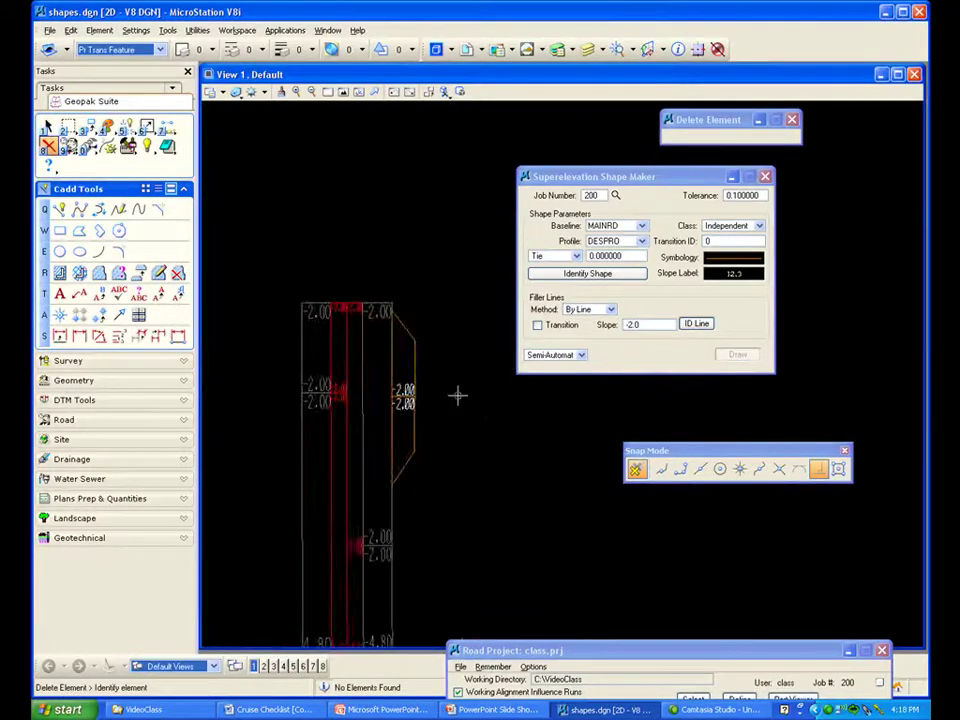
{"action": "scroll", "coordinate": [457, 396], "scroll_direction": "up", "scroll_amount": 2}
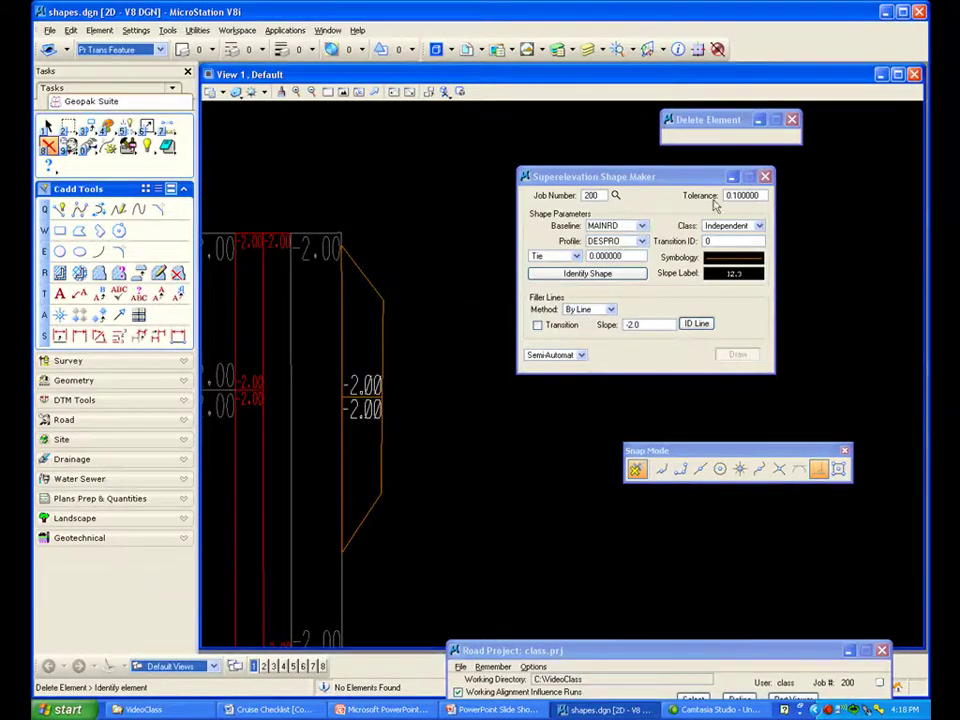
{"action": "left_click", "coordinate": [763, 176]}
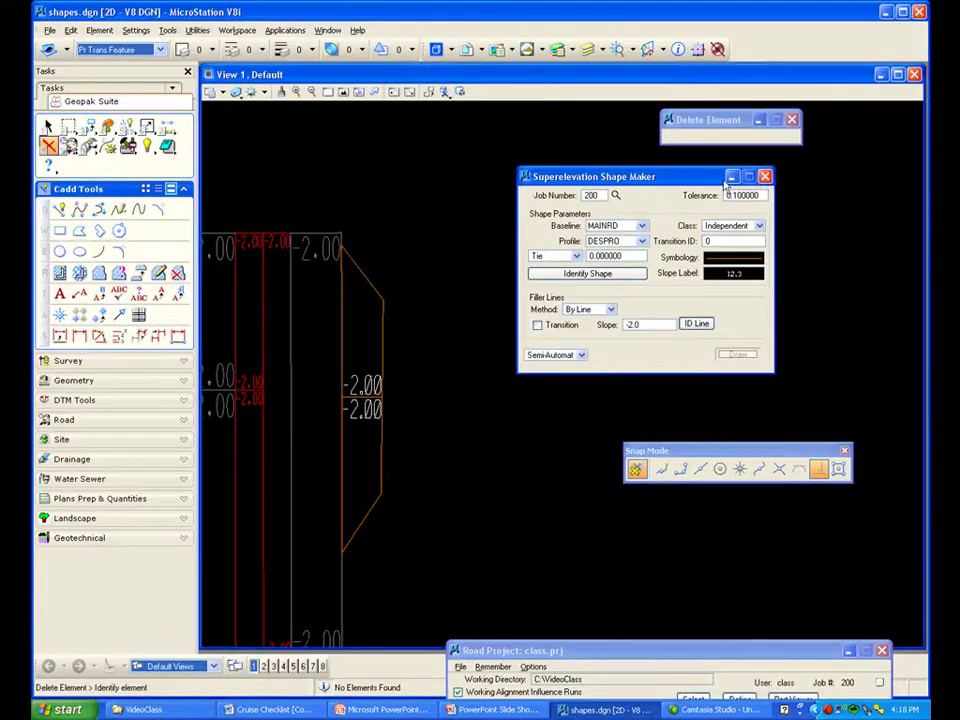
{"action": "left_click", "coordinate": [764, 176]}
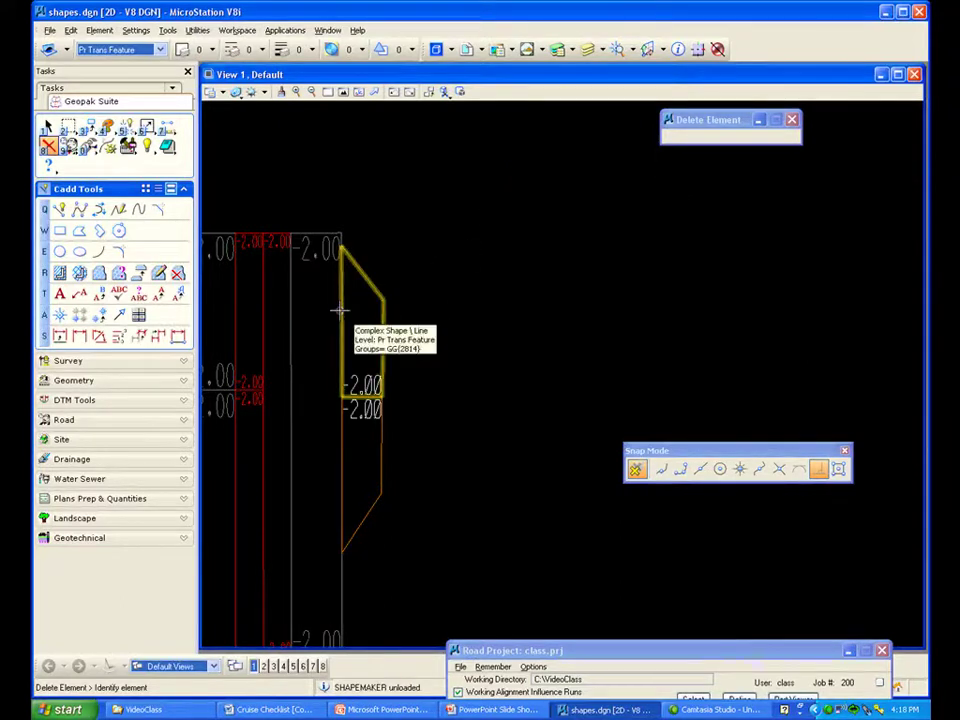
Move the Road Project window for class.prj back fully into view
{"action": "scroll", "coordinate": [339, 311], "scroll_direction": "down", "scroll_amount": 3}
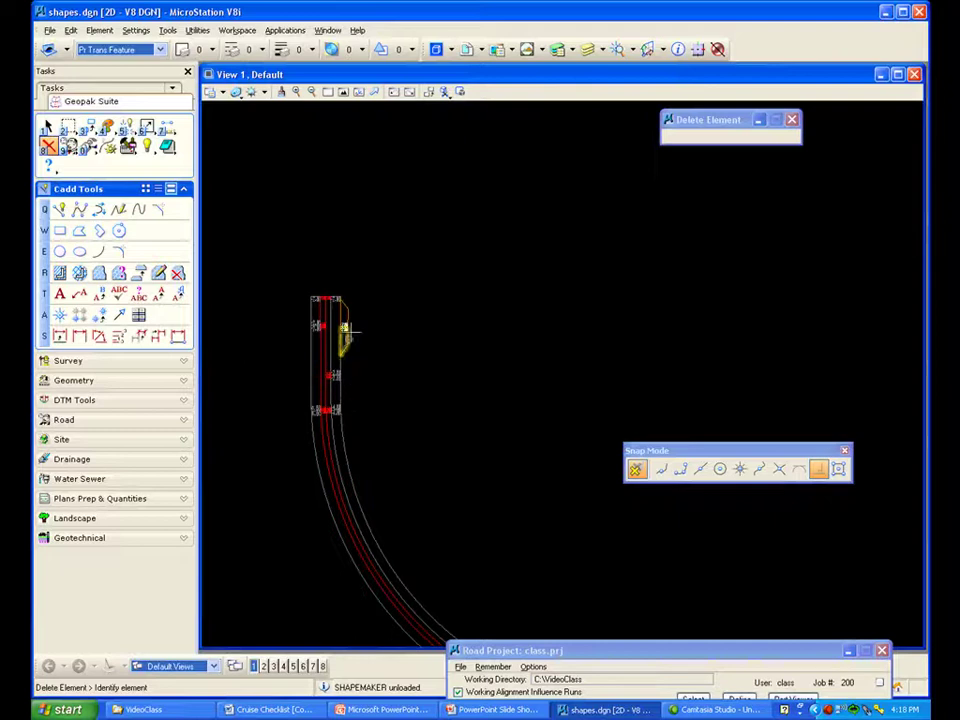
{"action": "scroll", "coordinate": [343, 324], "scroll_direction": "up", "scroll_amount": 4}
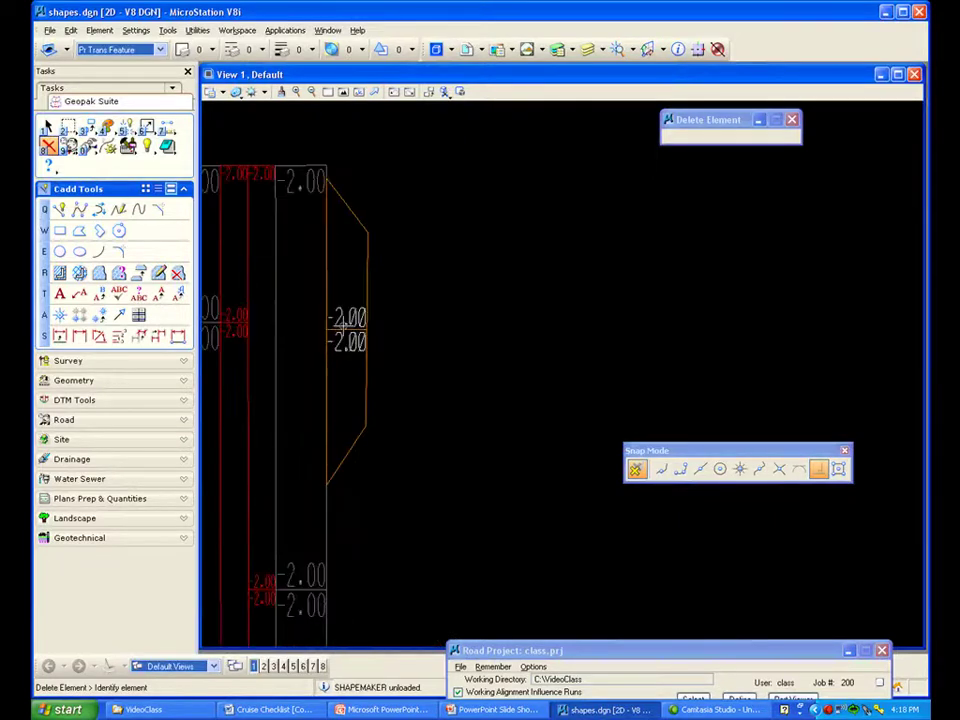
{"action": "scroll", "coordinate": [343, 320], "scroll_direction": "up", "scroll_amount": 3}
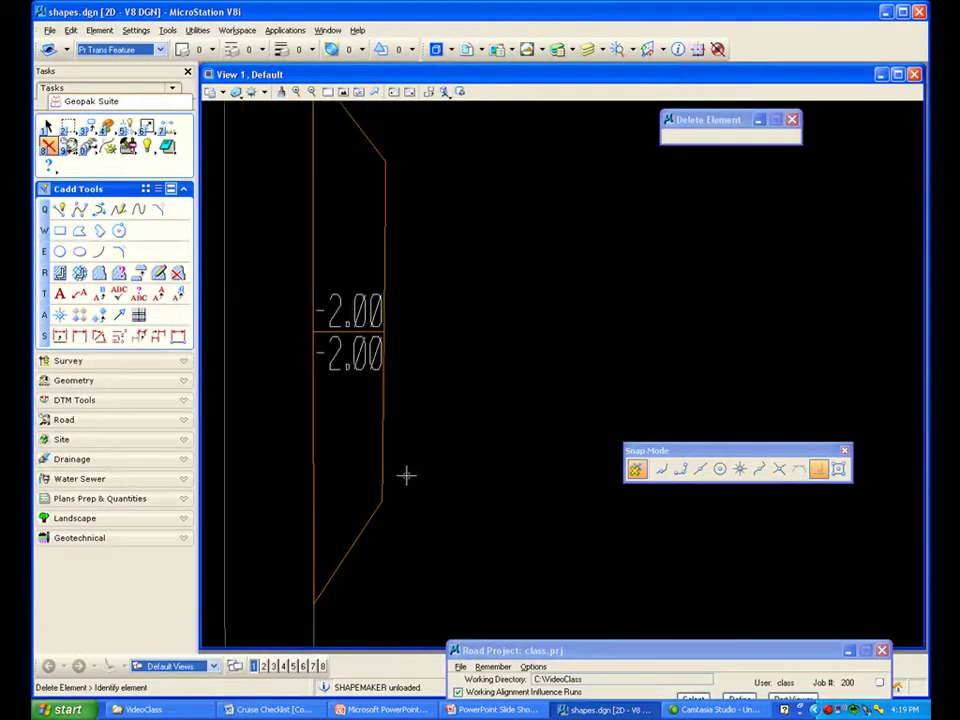
{"action": "scroll", "coordinate": [405, 475], "scroll_direction": "down", "scroll_amount": 2}
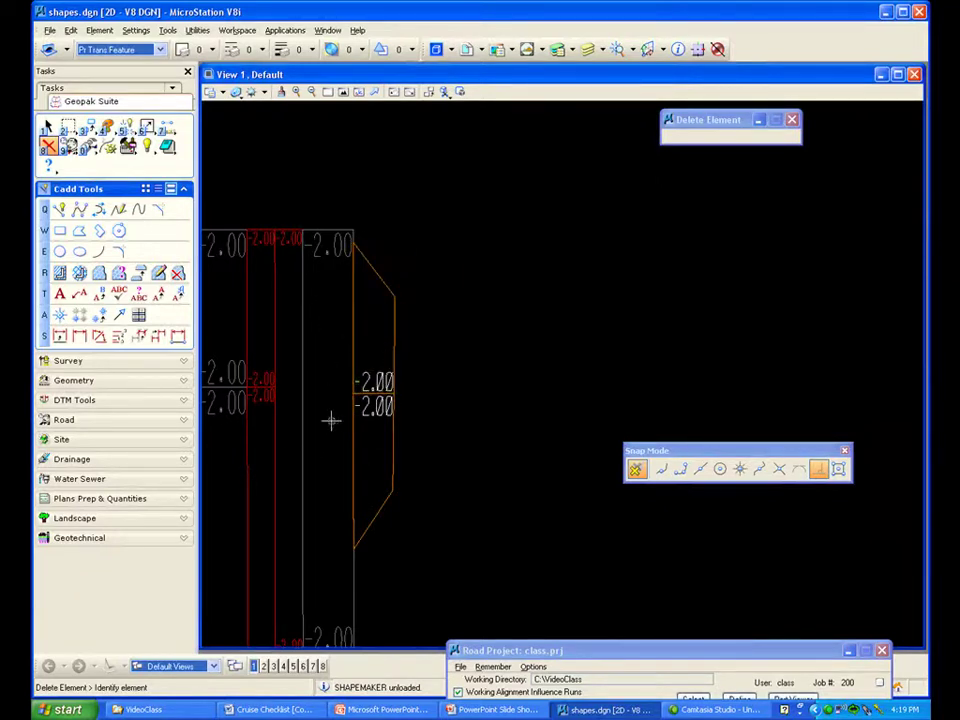
{"action": "left_click_drag", "start_coordinate": [619, 650], "coordinate": [390, 634]}
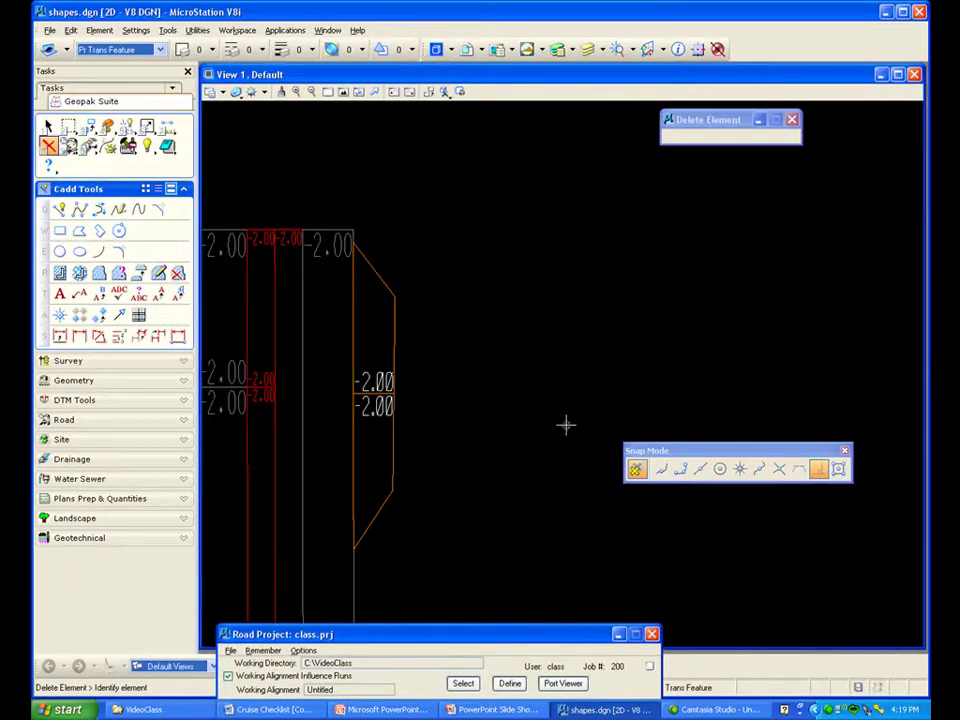